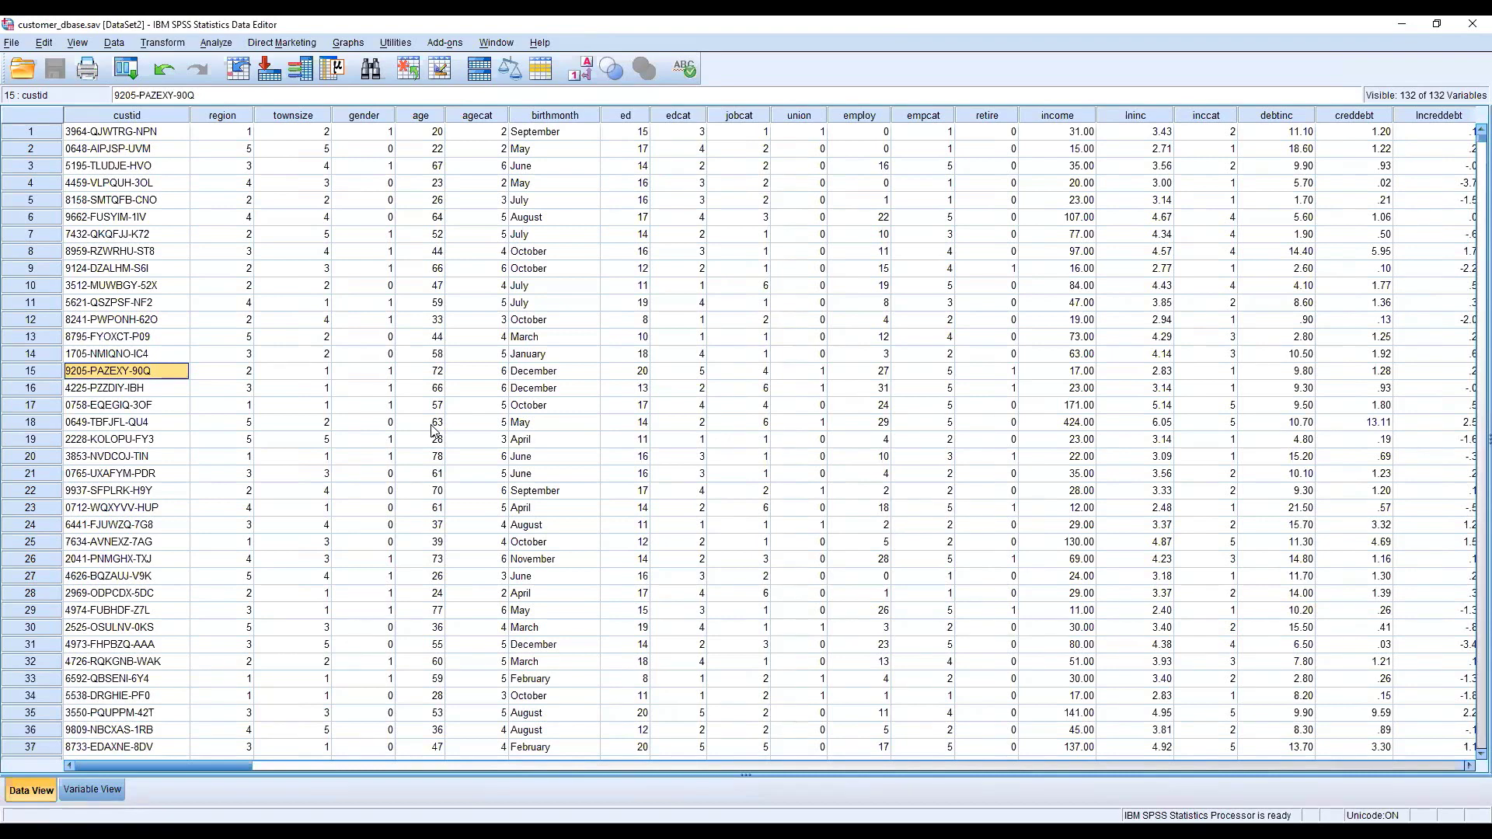
Open Transform > Compute Variable and select the age variable in the variable list
scroll(434, 430, "down", 10)
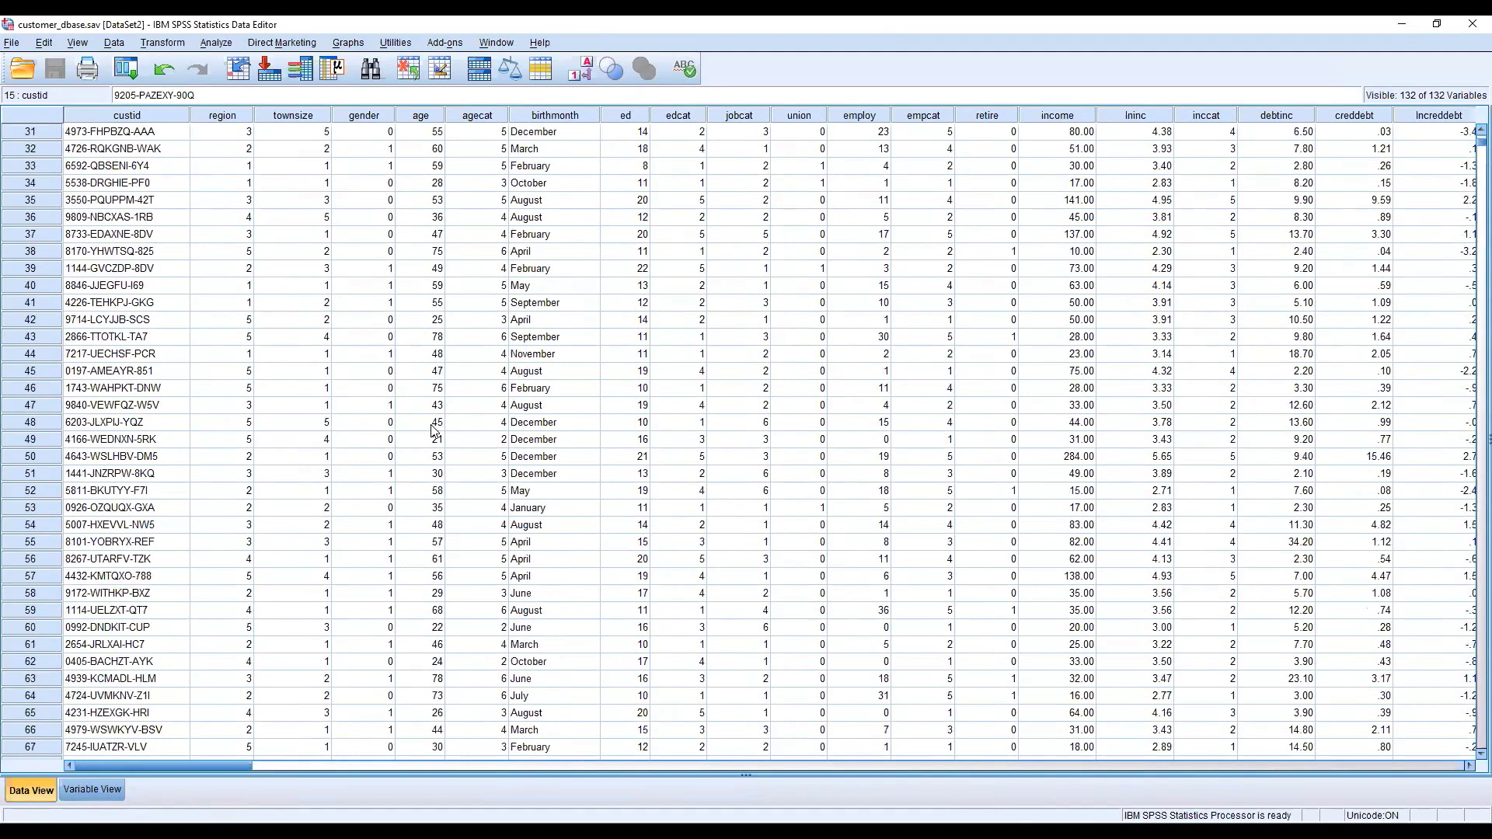
scroll(433, 430, "up", 10)
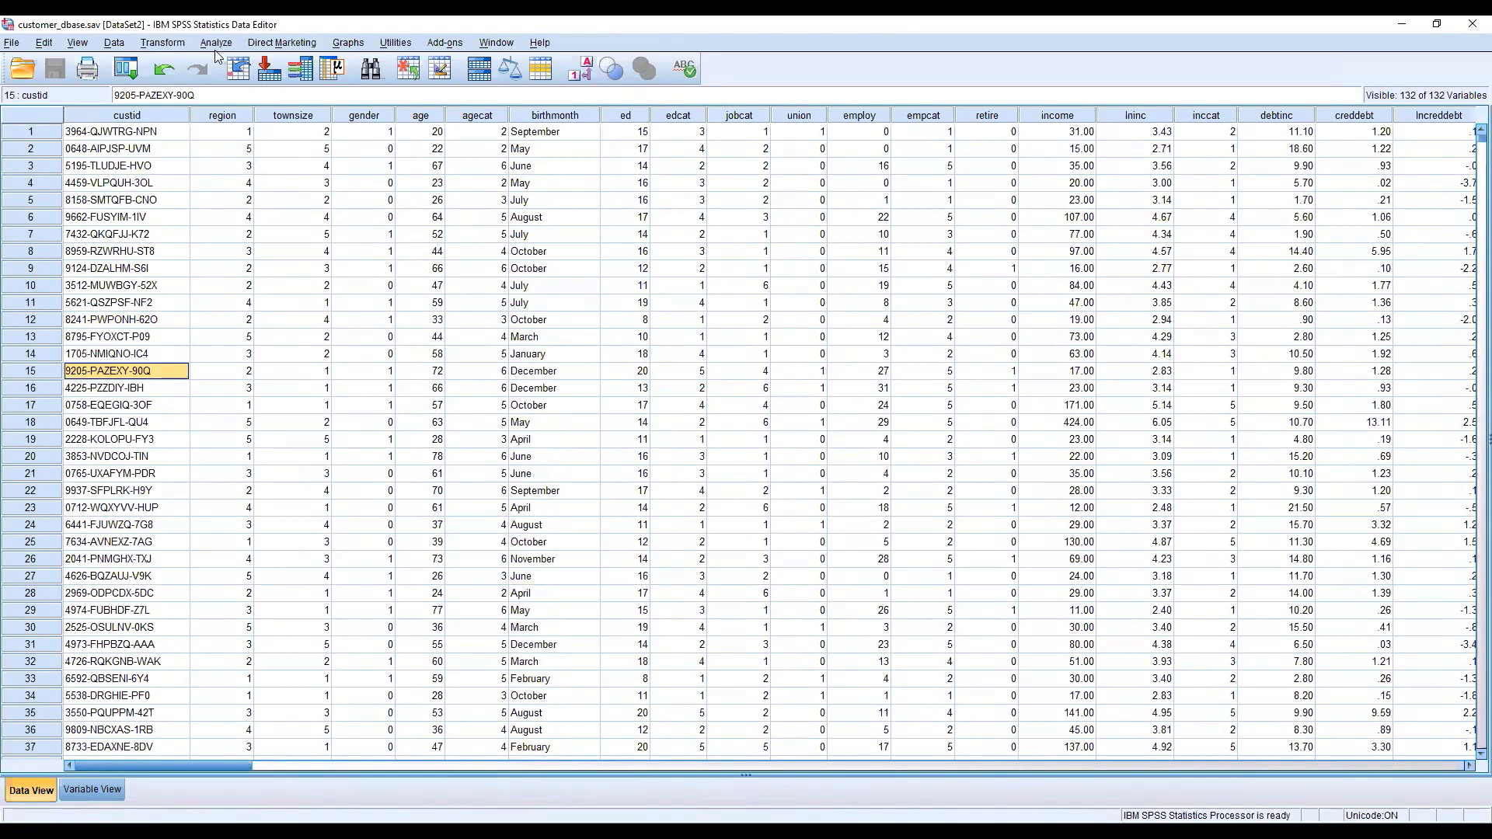
left_click(173, 47)
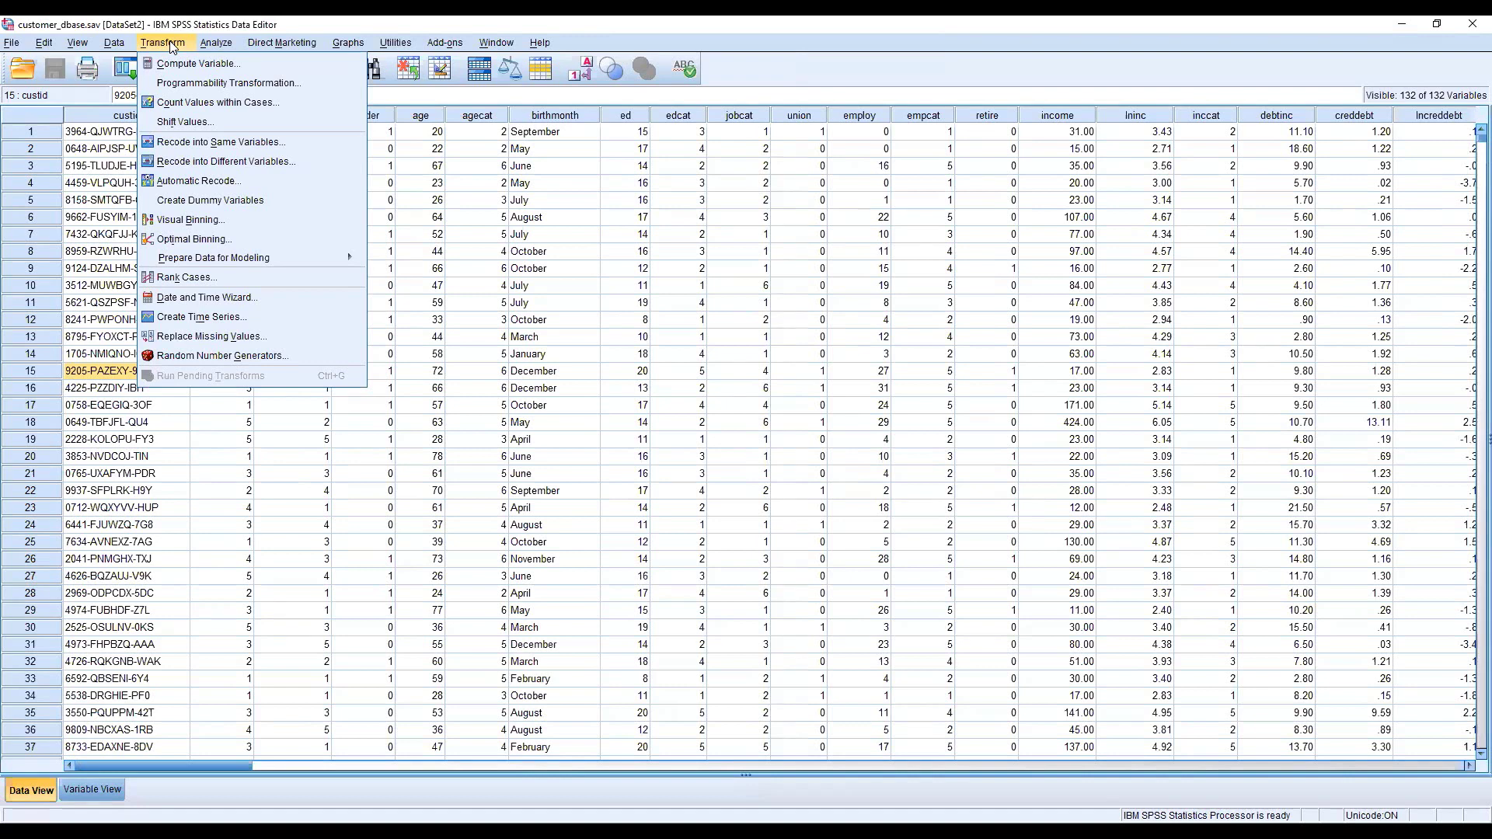
left_click(253, 65)
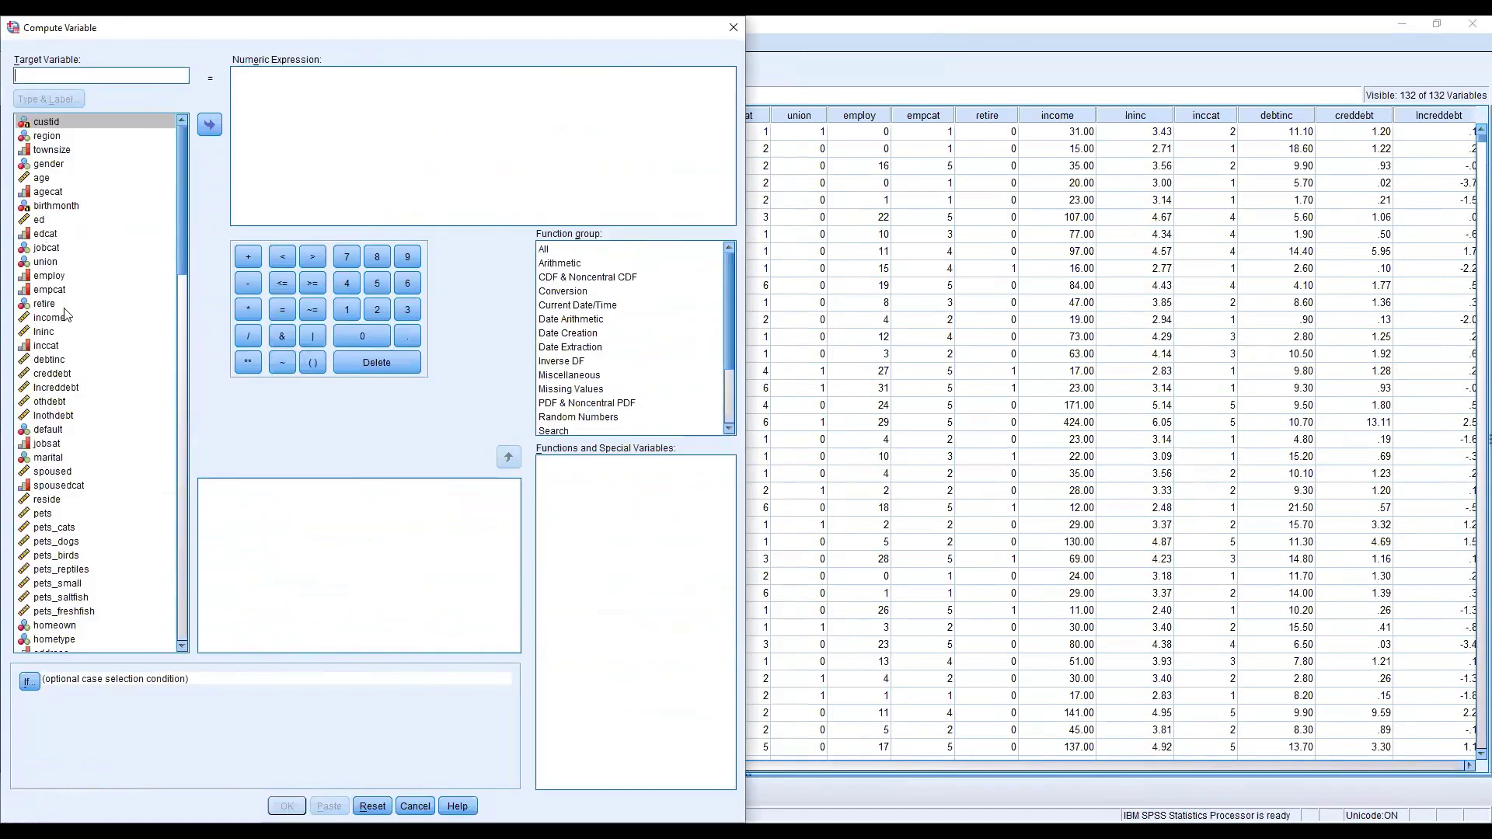
key("Tab")
left_click(66, 181)
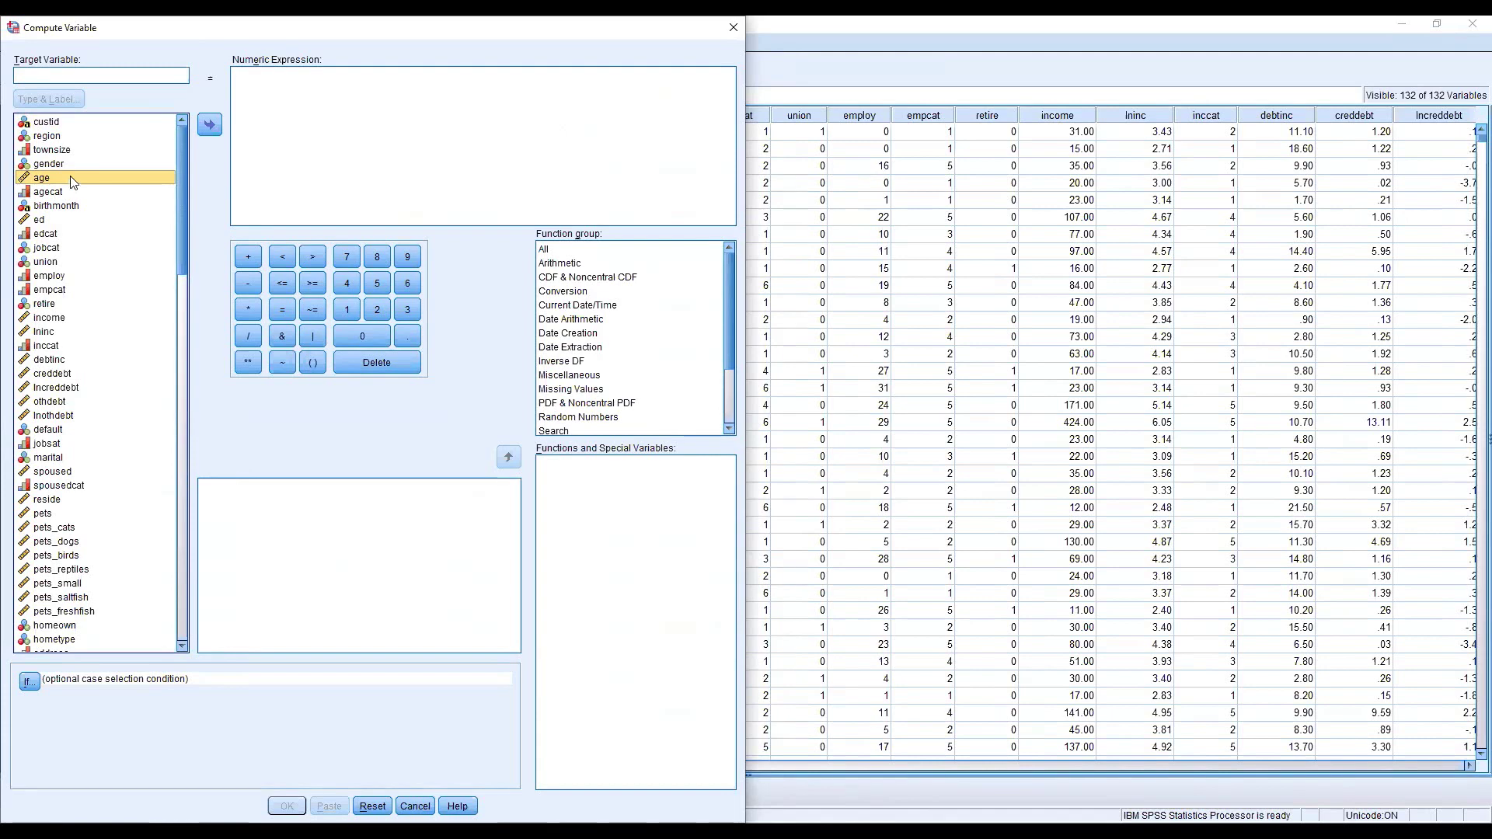
Compute a new variable New_Age with the expression age+5
left_click(208, 123)
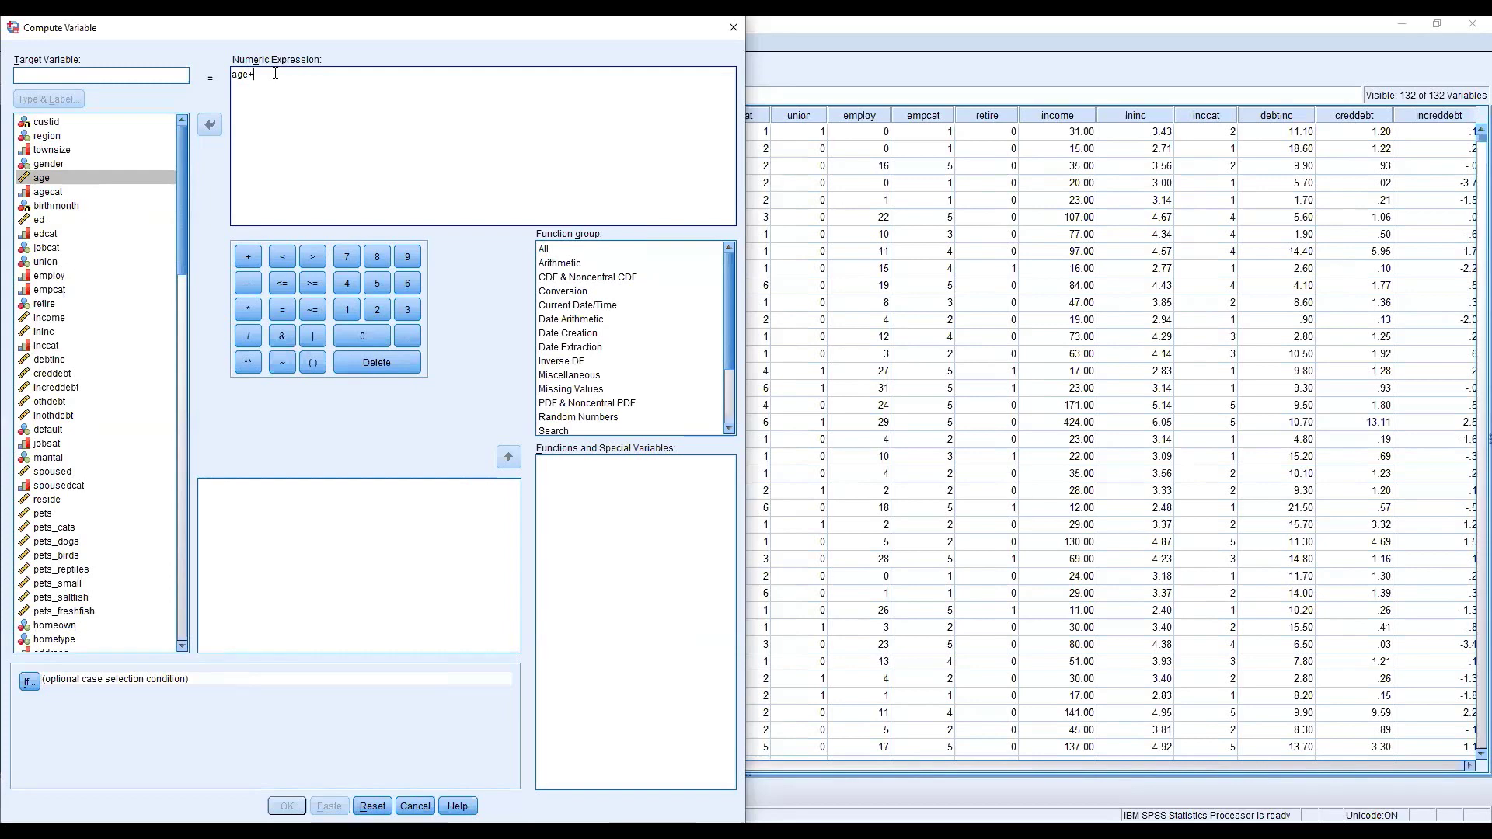
type("5")
left_click(68, 182)
left_click(280, 87)
left_click(104, 77)
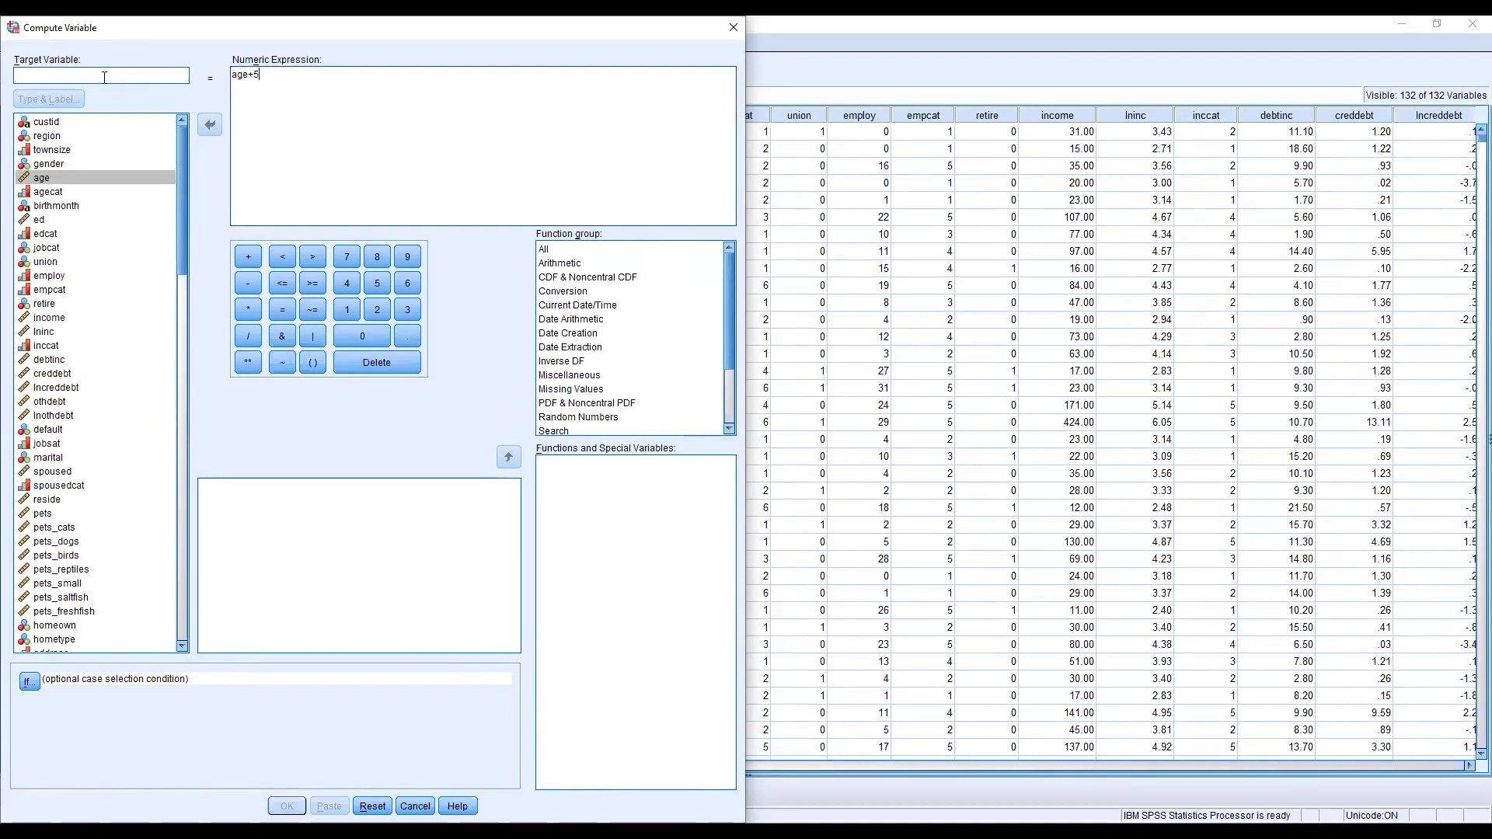
type("New")
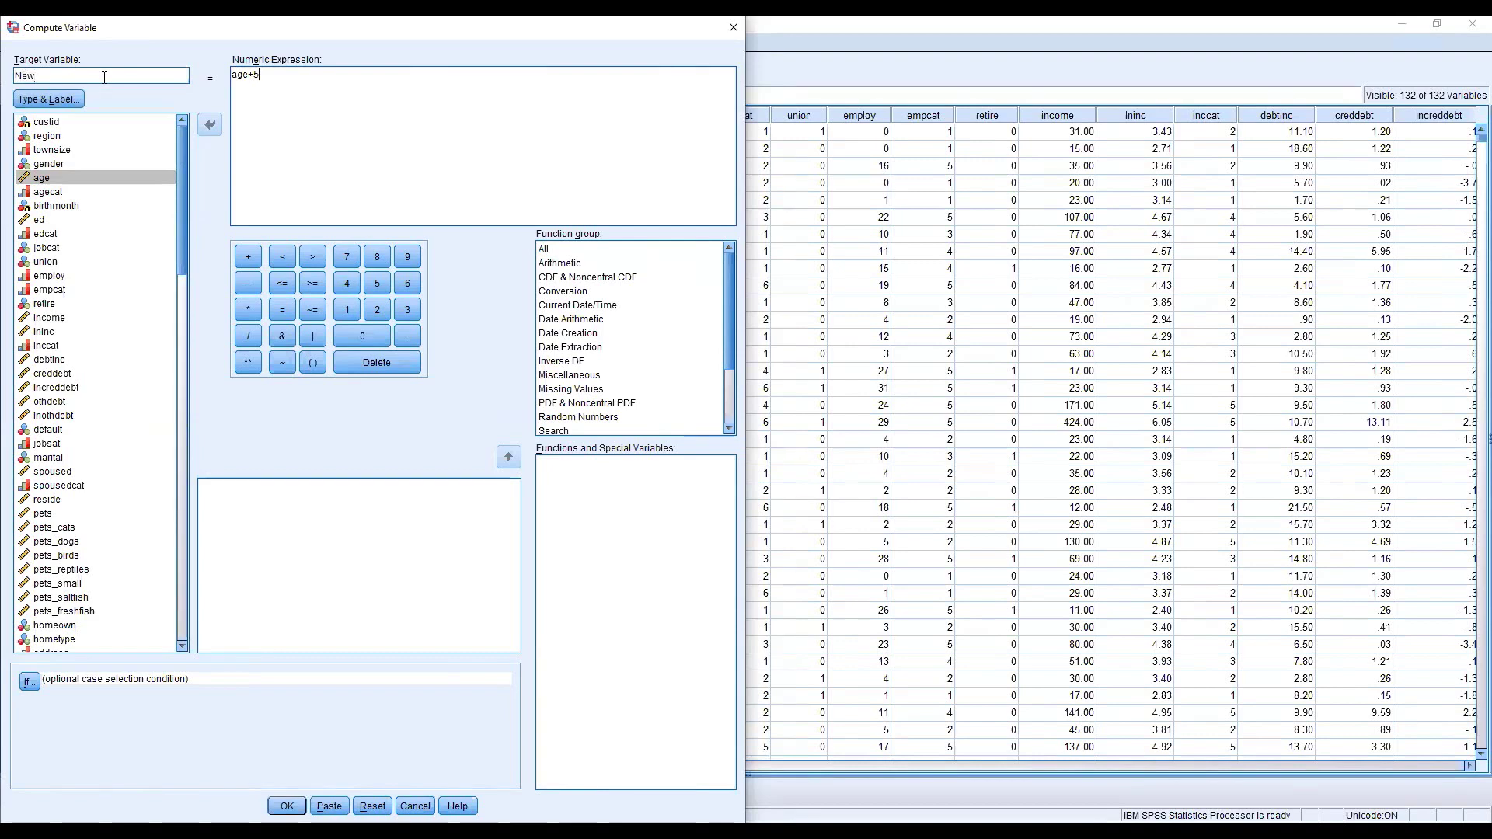
type(")")
type("_Age")
left_click(286, 807)
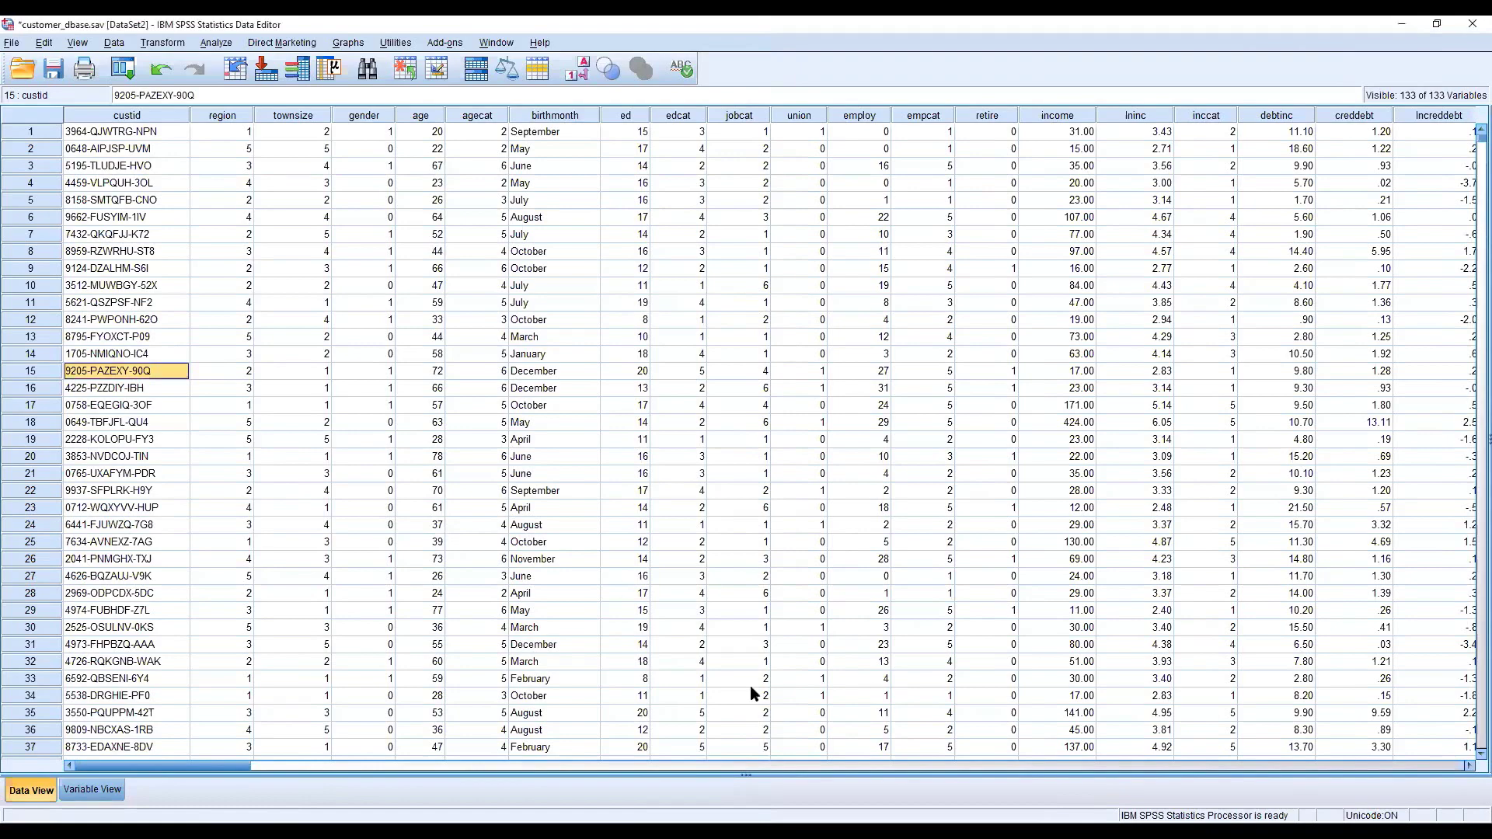
Confirm New_Age is listed as variable 133 in Variable View and jump to its data column
left_click(92, 790)
scroll(363, 606, "down", 20)
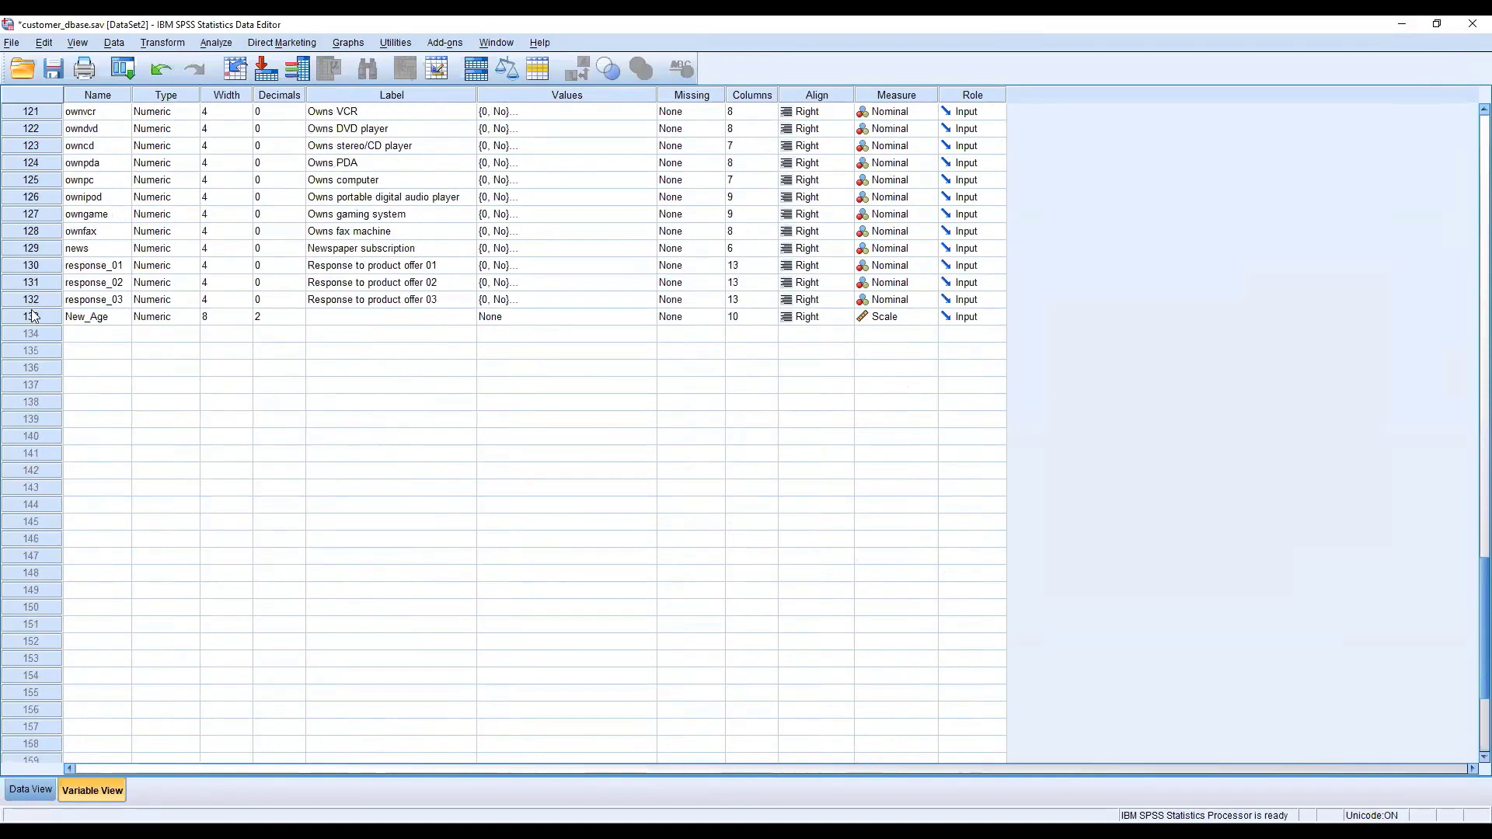
left_click(34, 317)
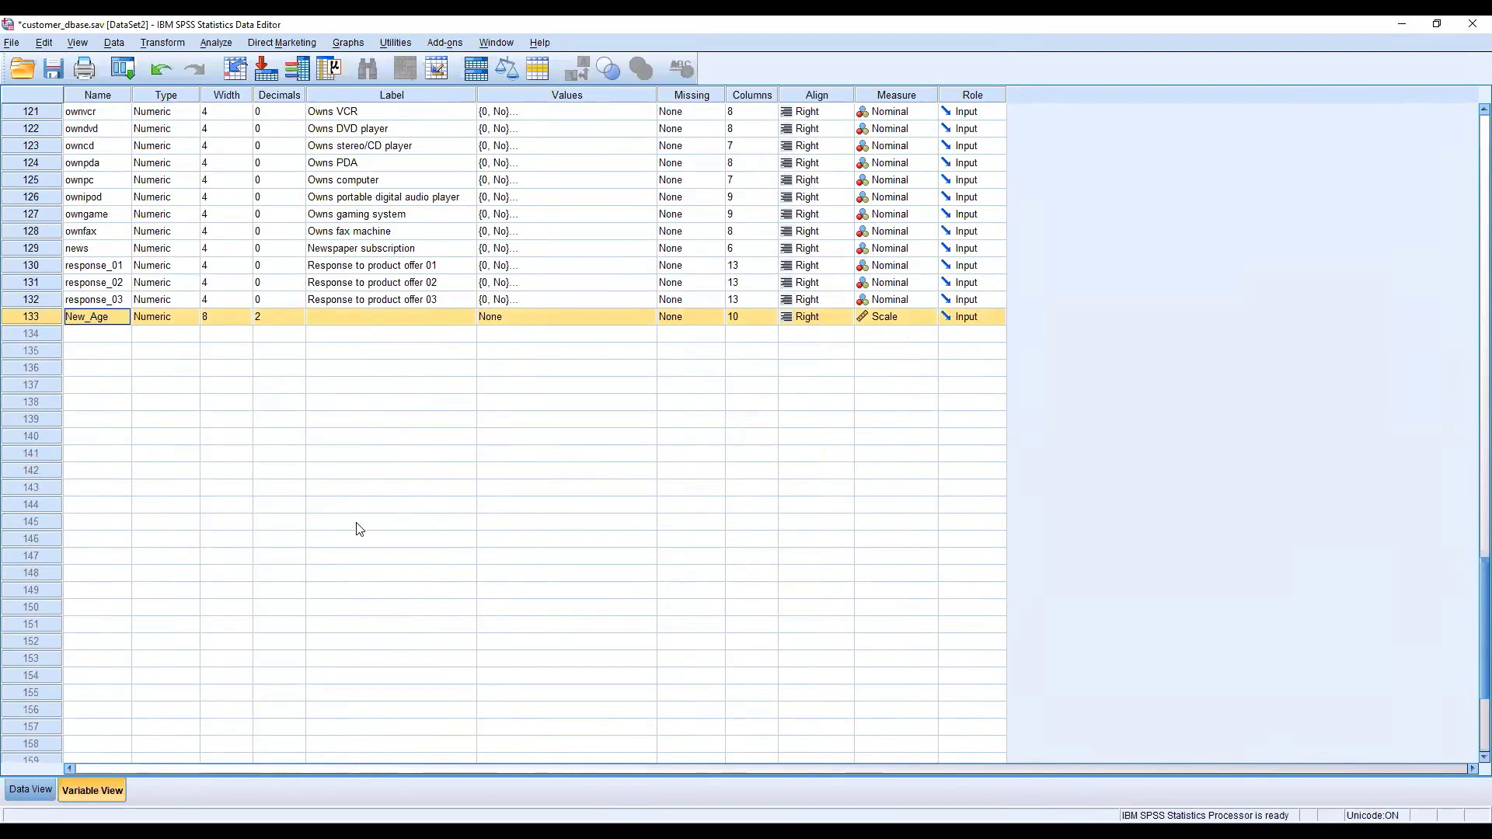
double_click(51, 319)
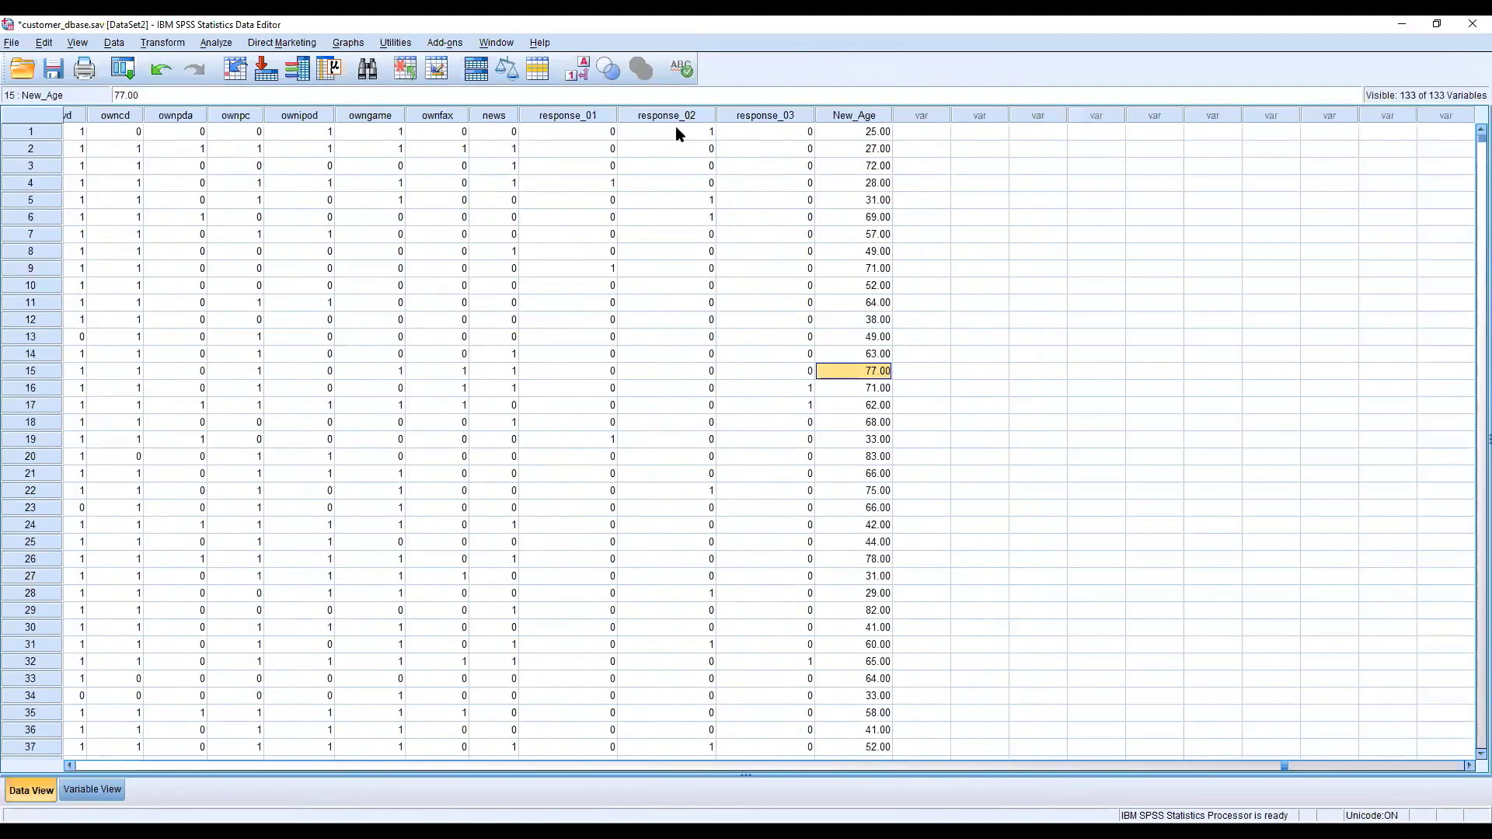
Inspect the New_Age column values, such as 25.00 and 27.00
left_click(846, 122)
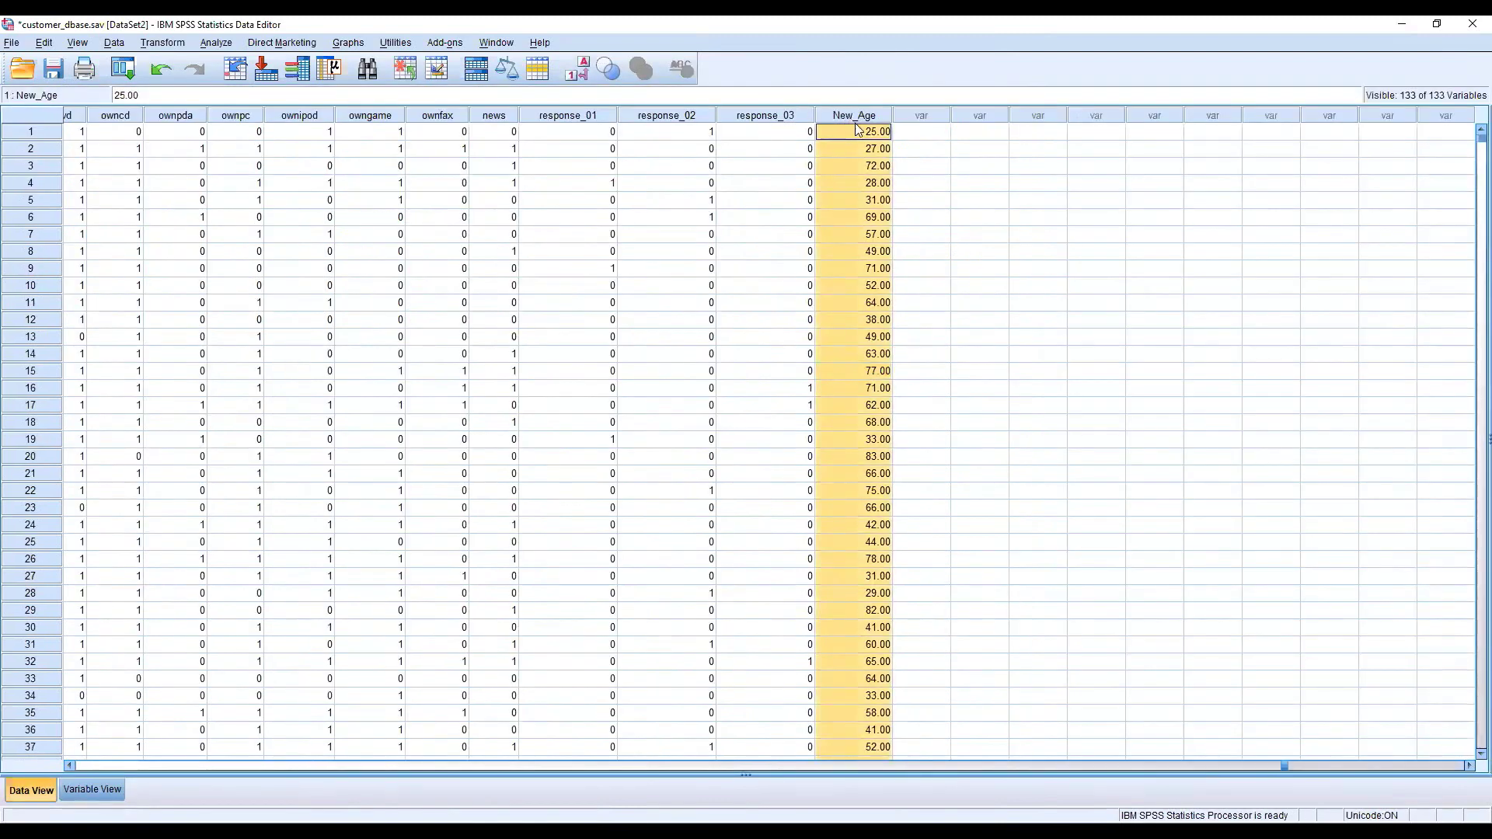
left_click(870, 137)
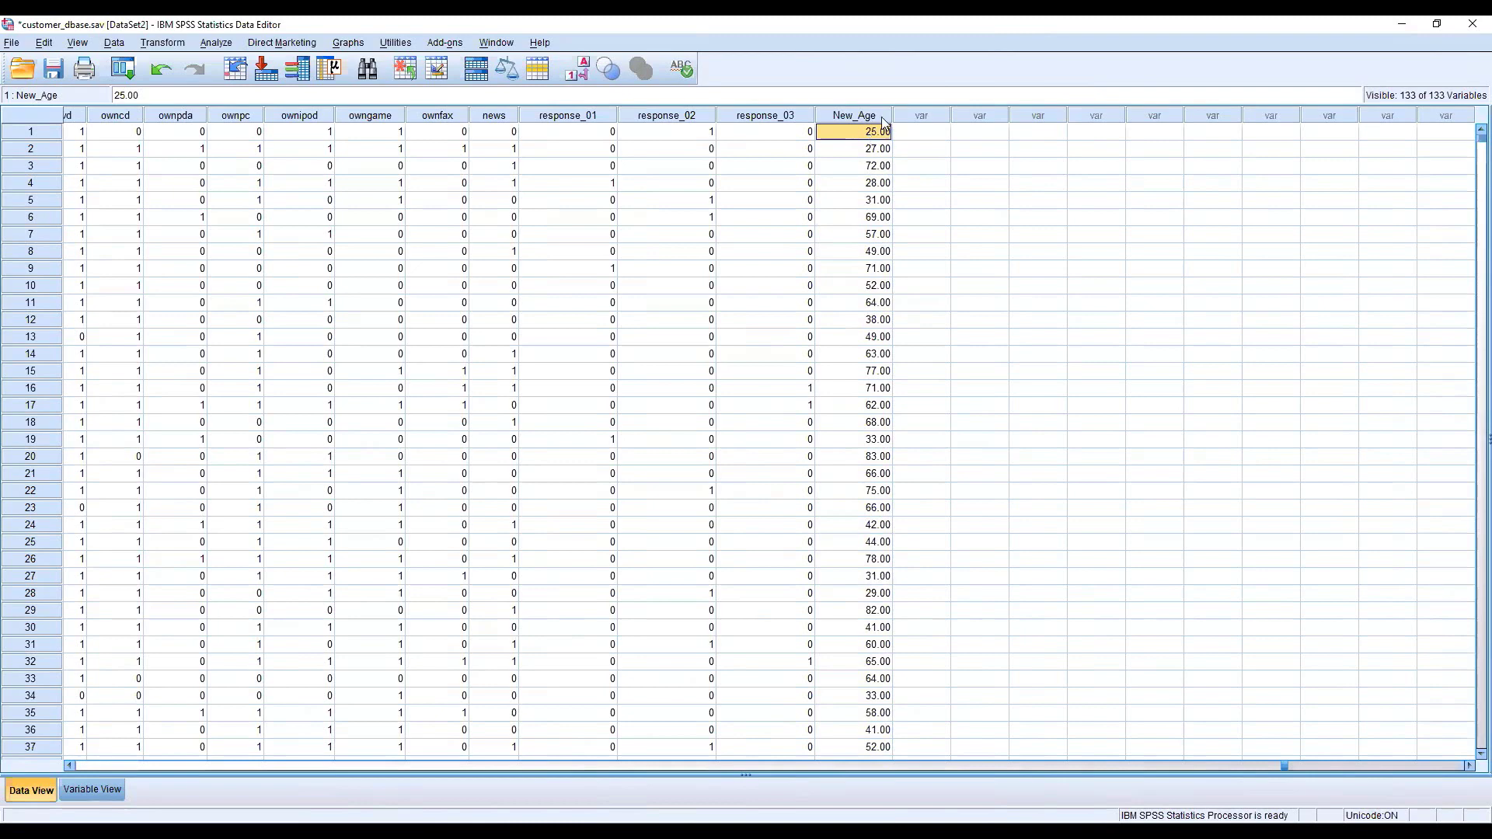
left_click(882, 117)
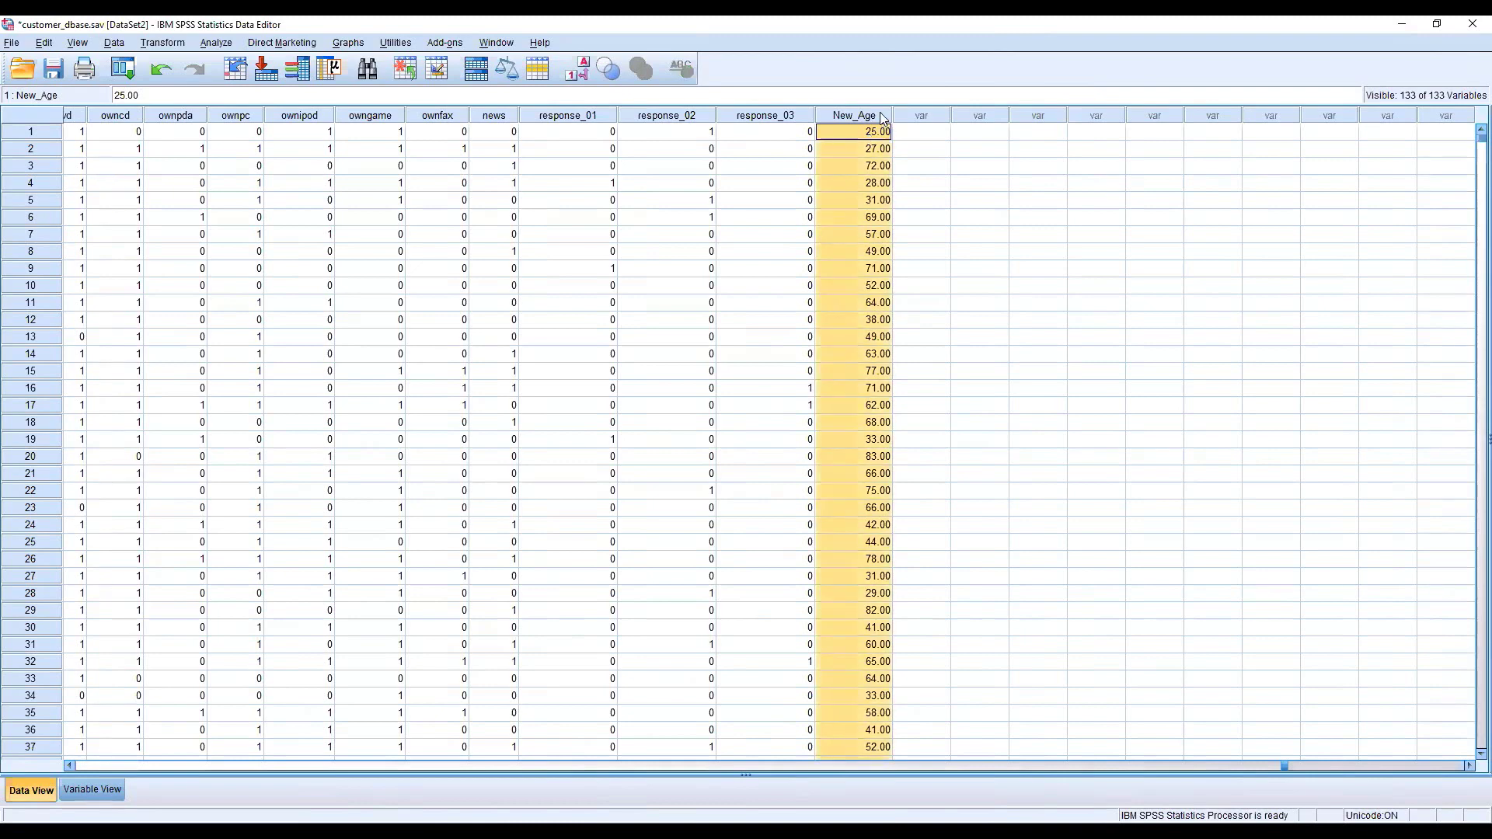
scroll(858, 458, "down", 20)
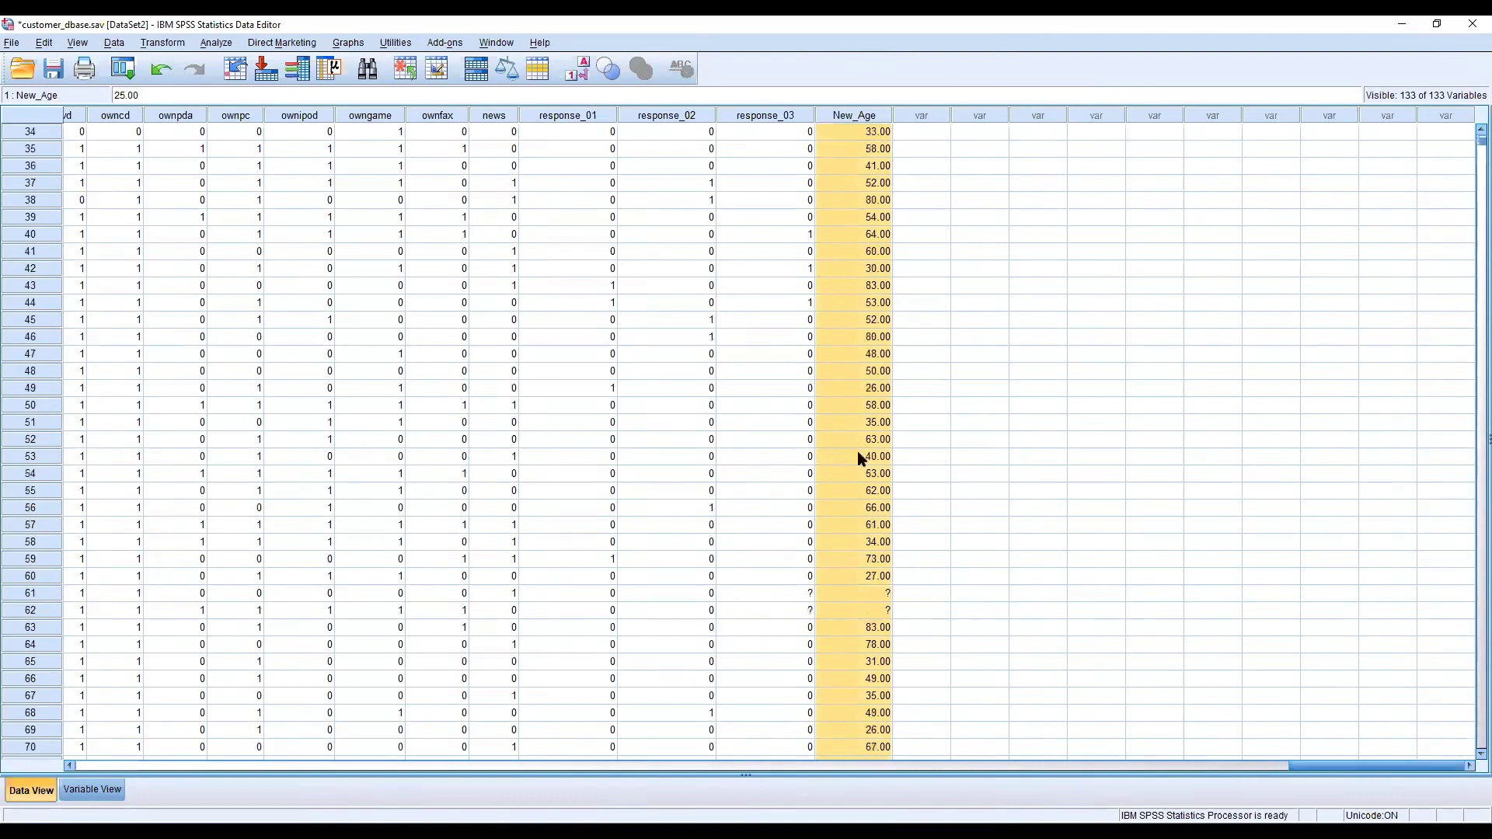
scroll(858, 458, "up", 20)
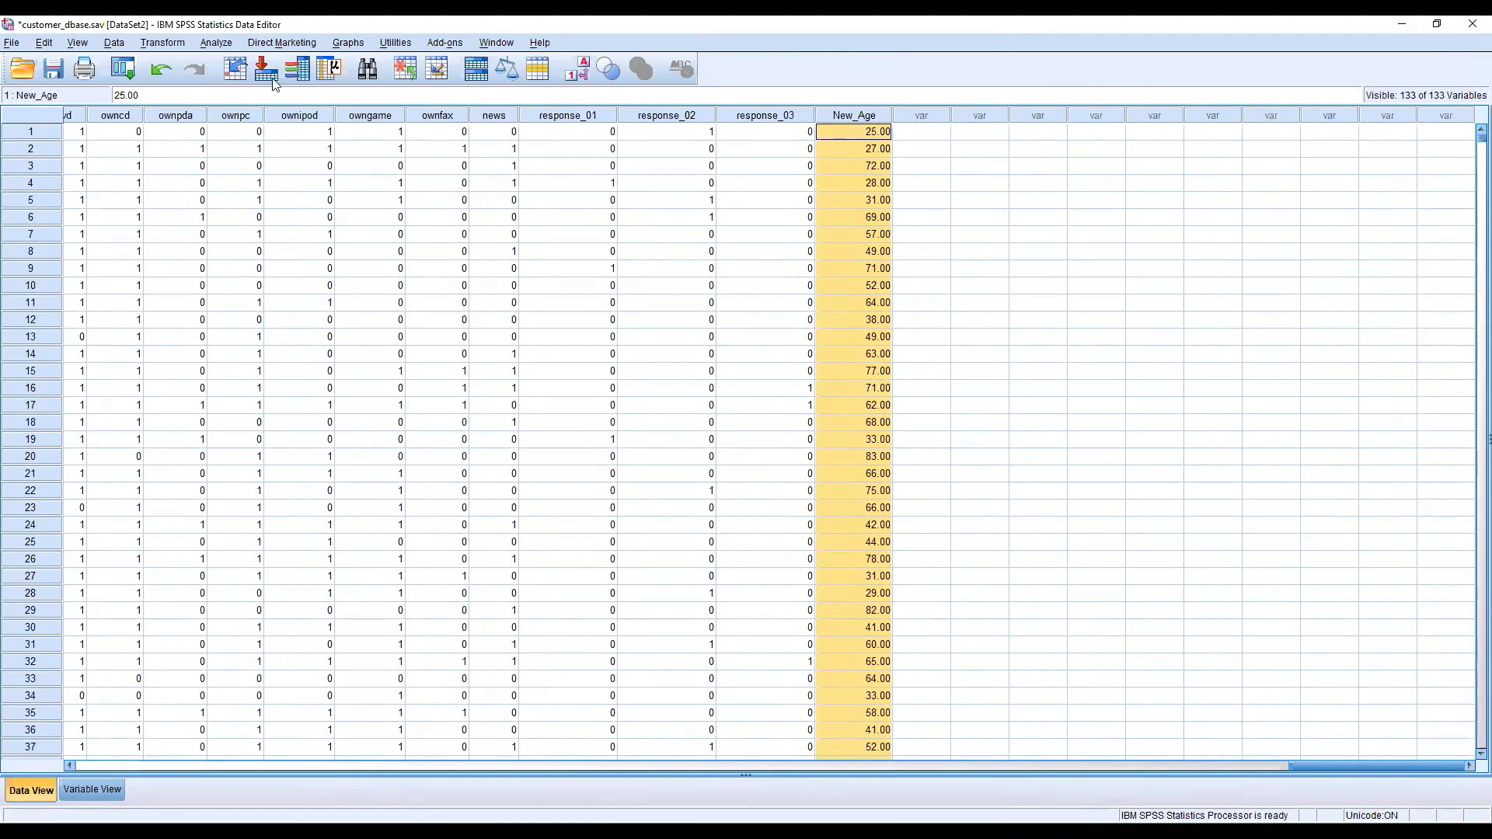
Reopen Compute Variable for New_Age with the caret after the age+5 expression
left_click(217, 43)
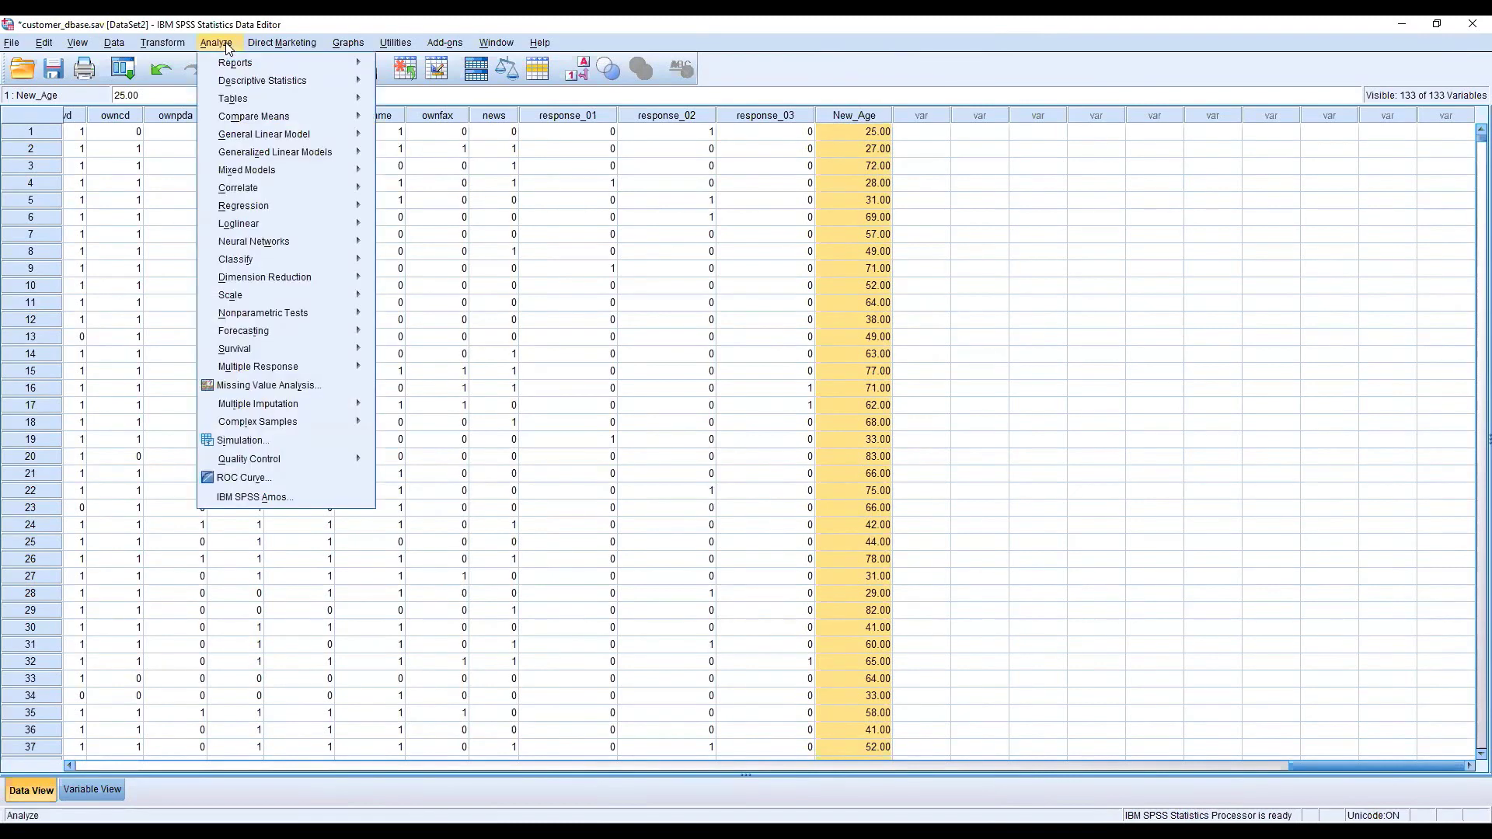
mouse_move(167, 44)
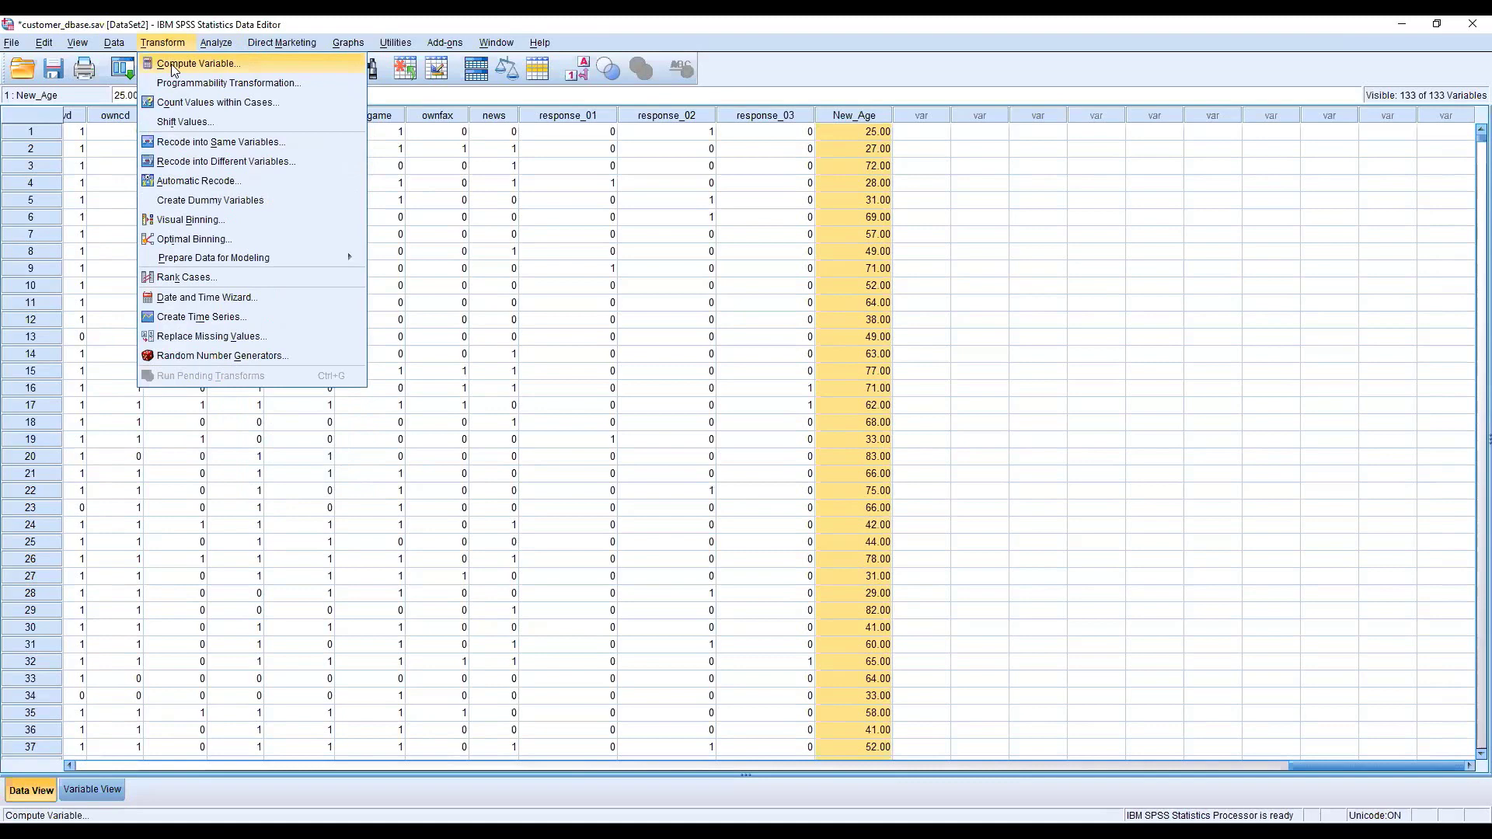
left_click(174, 70)
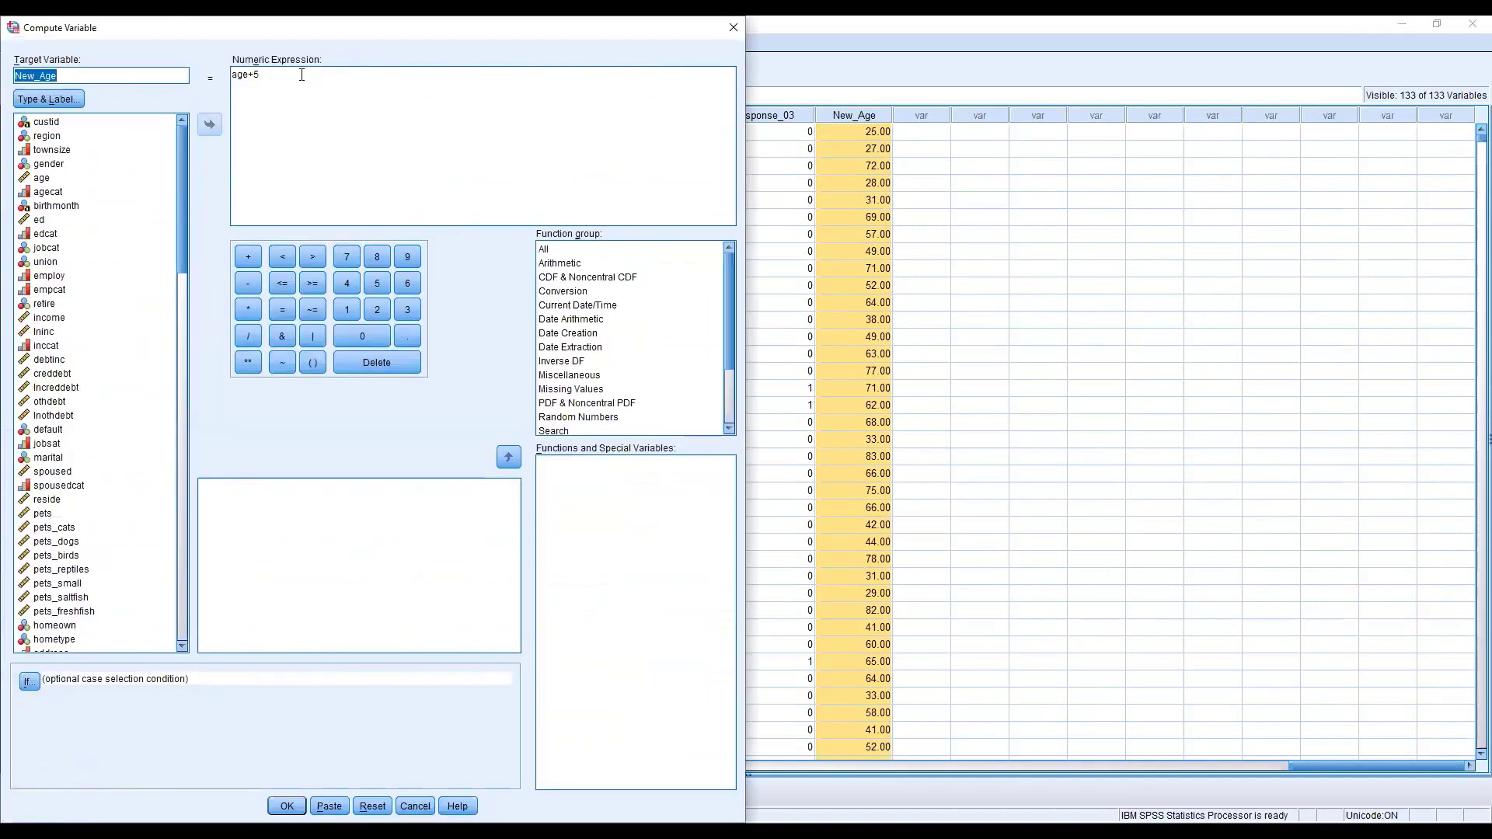
left_click(301, 75)
left_click_drag(302, 74, 192, 71)
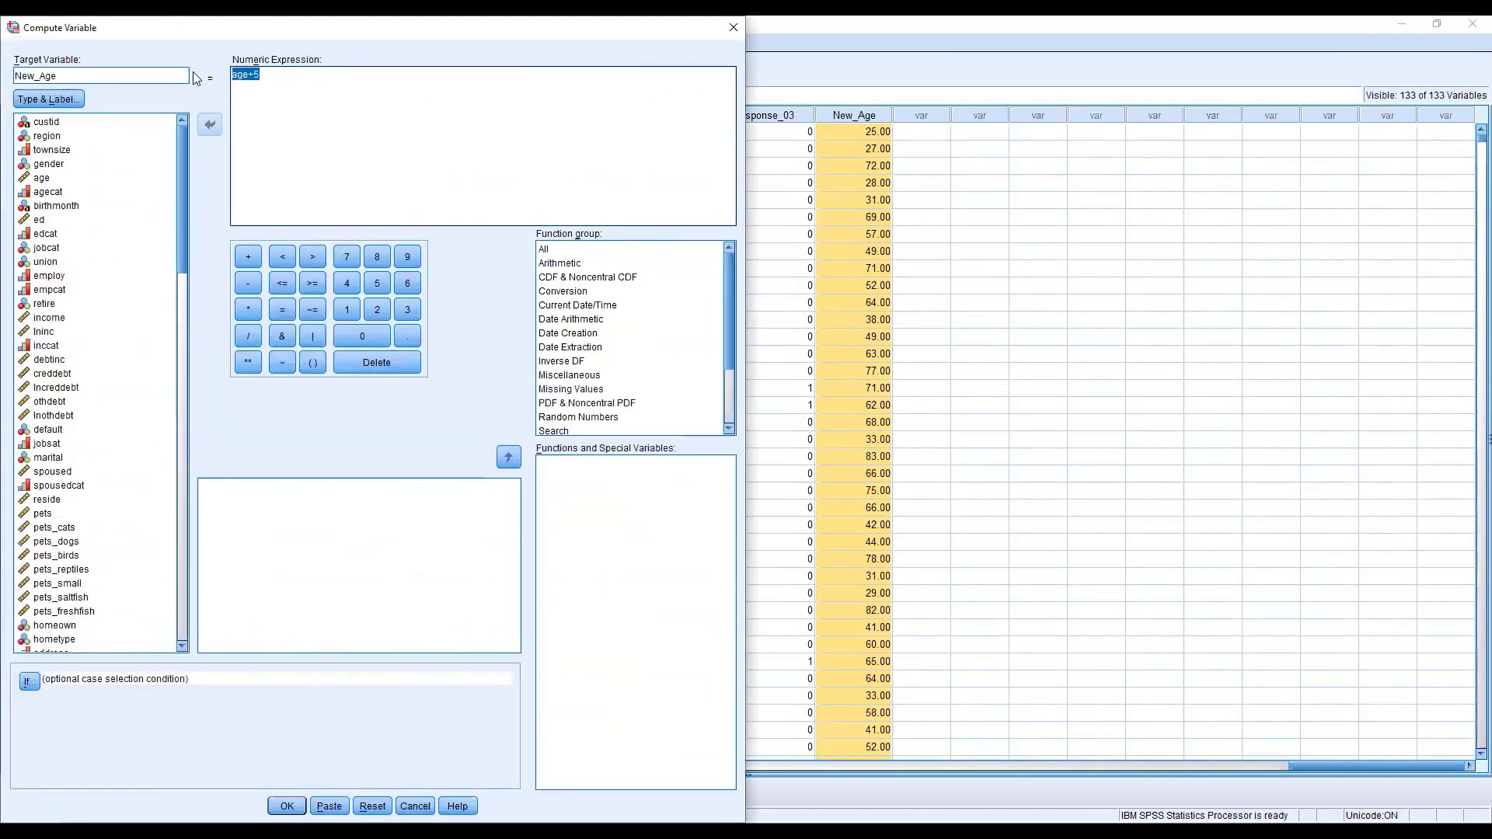
left_click(337, 74)
Edit the numeric expression so it reads ((age-5)*2)/5
type("-1")
type("(")
type("2")
key("BackSpace")
type("*2)/")
type("5")
type("(")
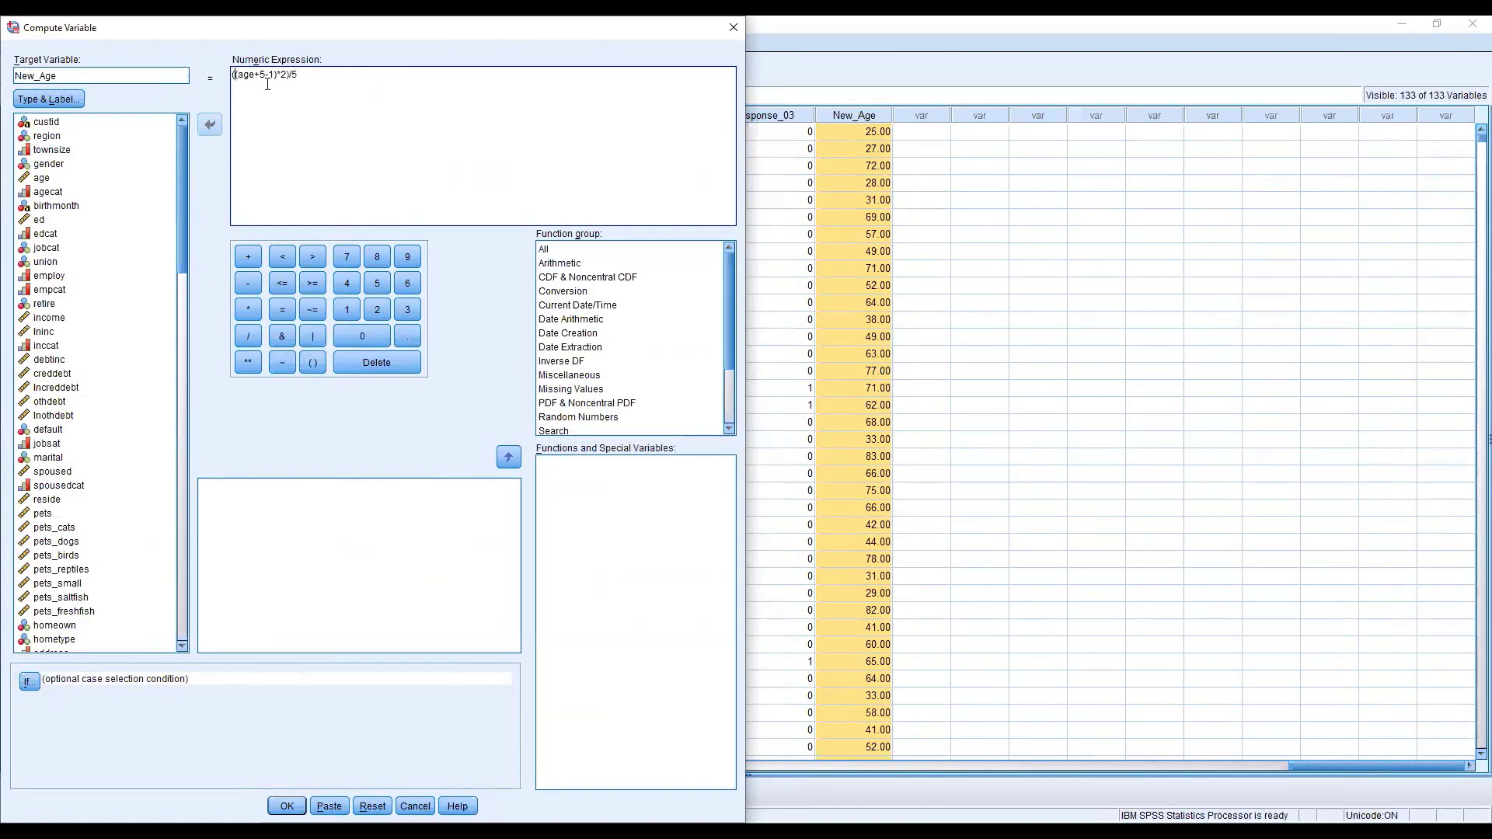
triple_click(261, 74)
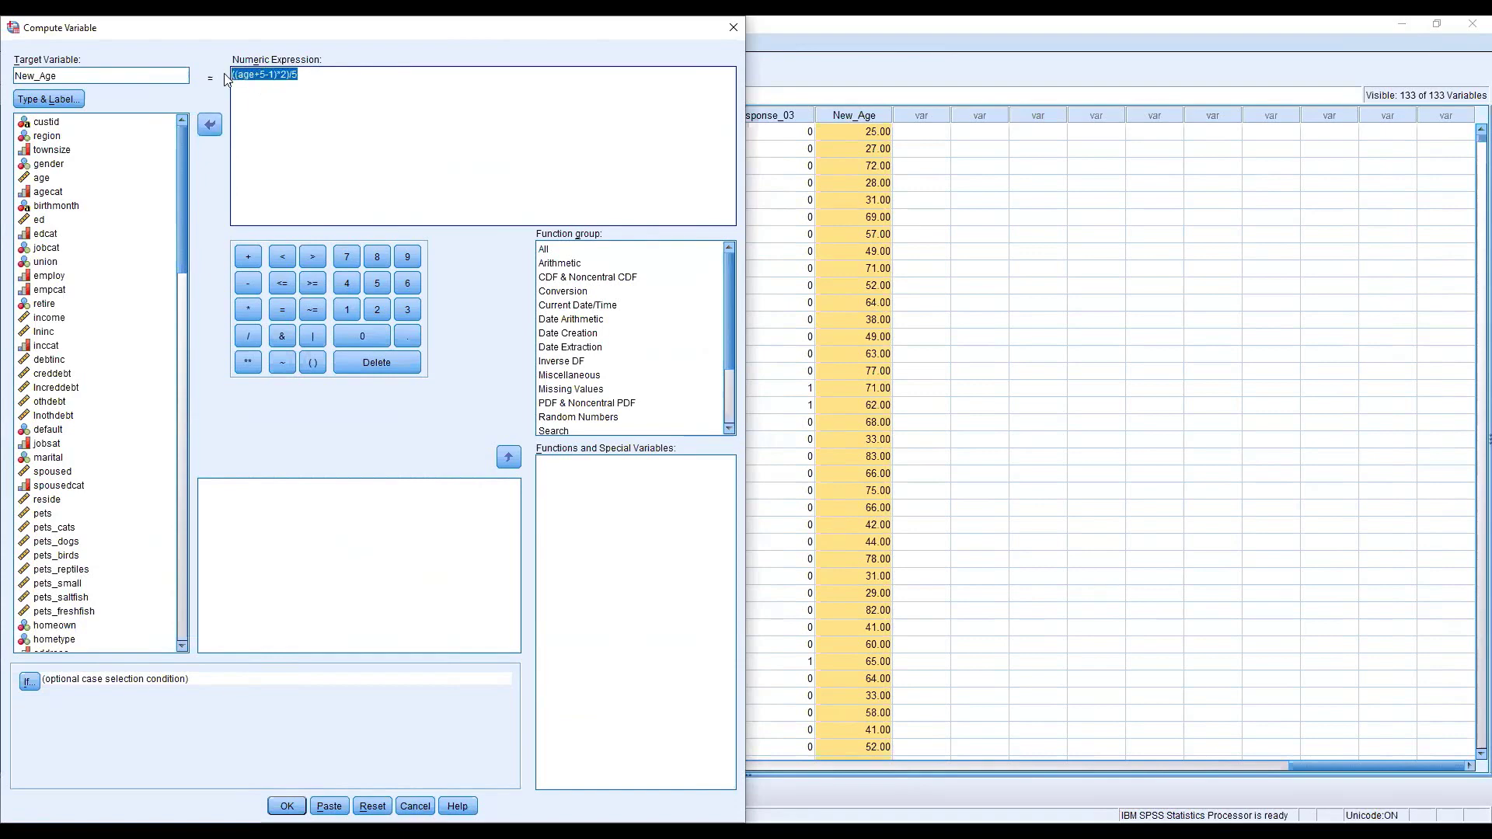
left_click(257, 75)
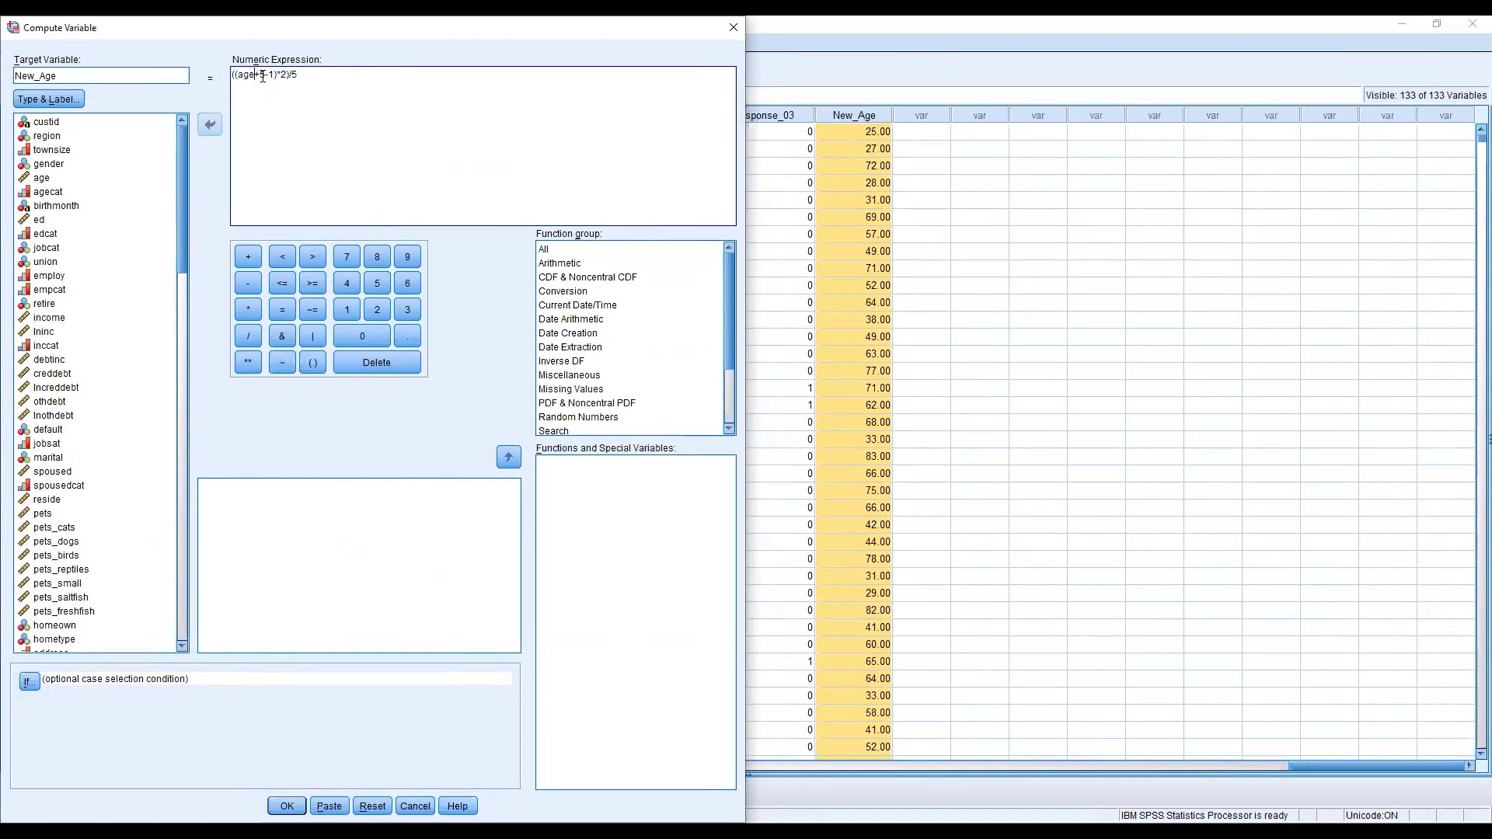
double_click(270, 75)
type("5")
left_click_drag(267, 74, 255, 79)
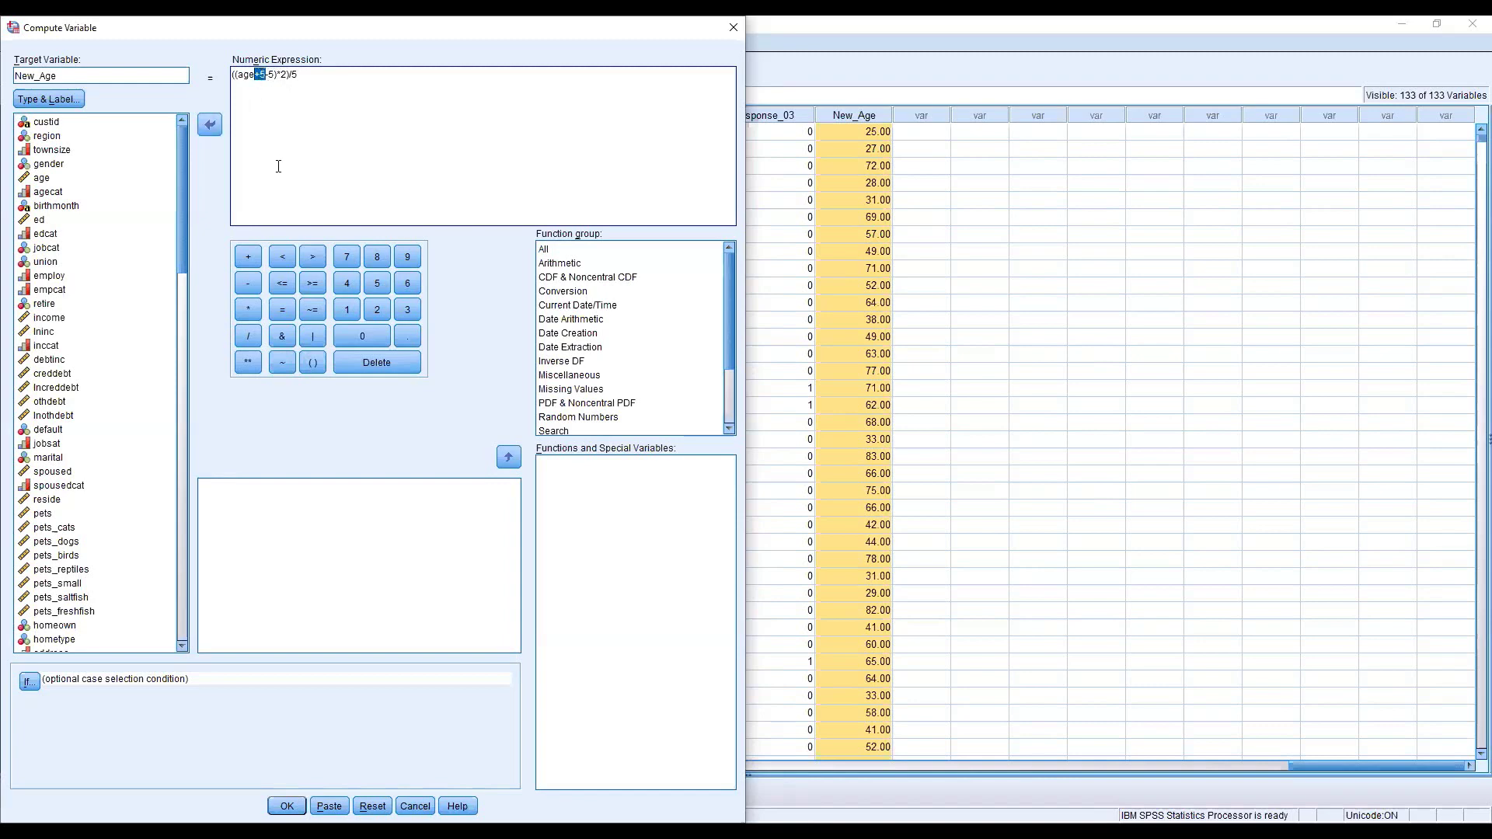
key("Delete")
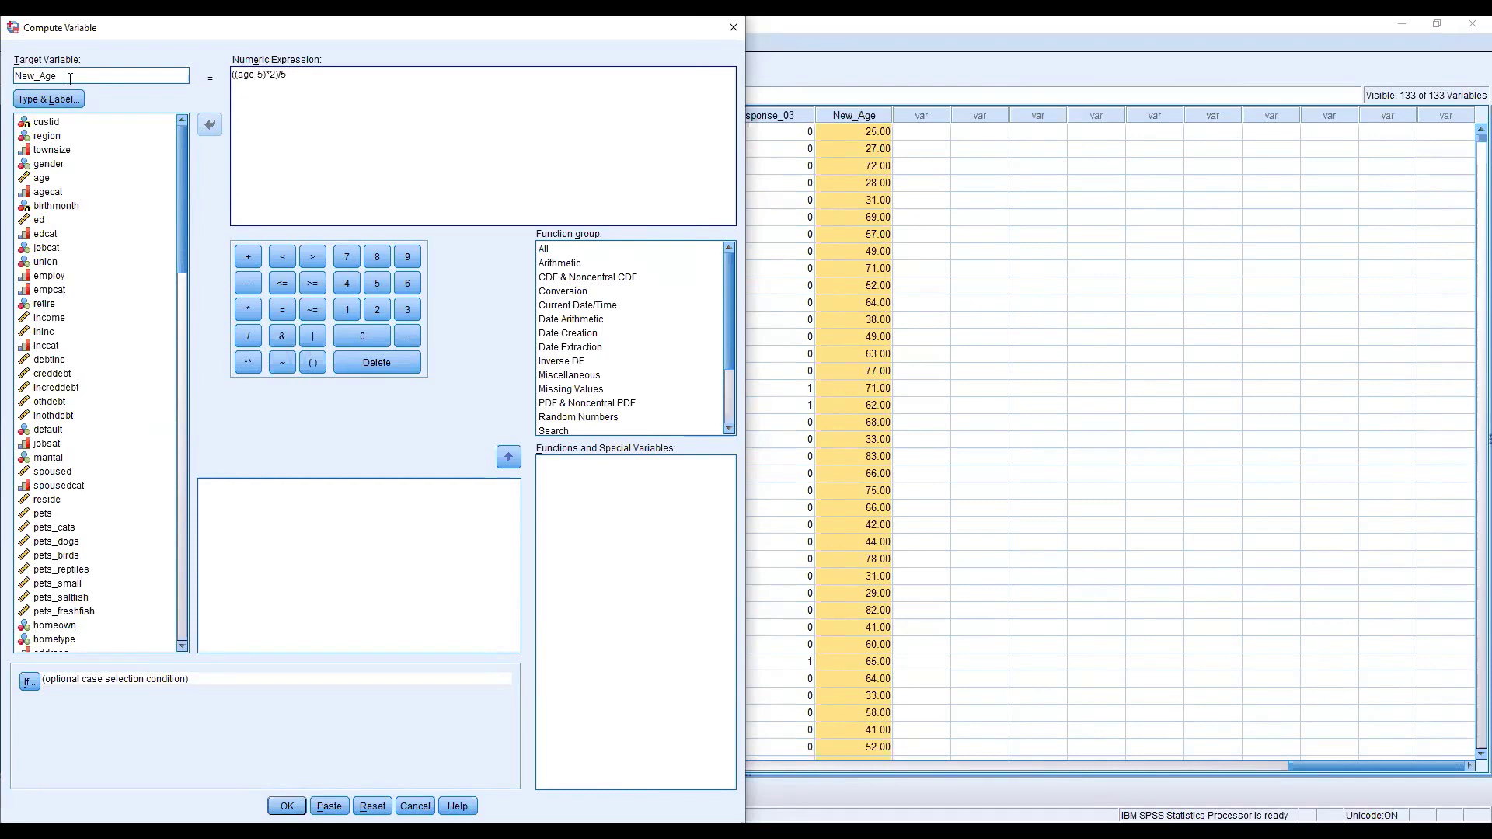
Apply the ((age-5)*2)/5 formula and confirm overwriting the existing New_Age variable
left_click(287, 806)
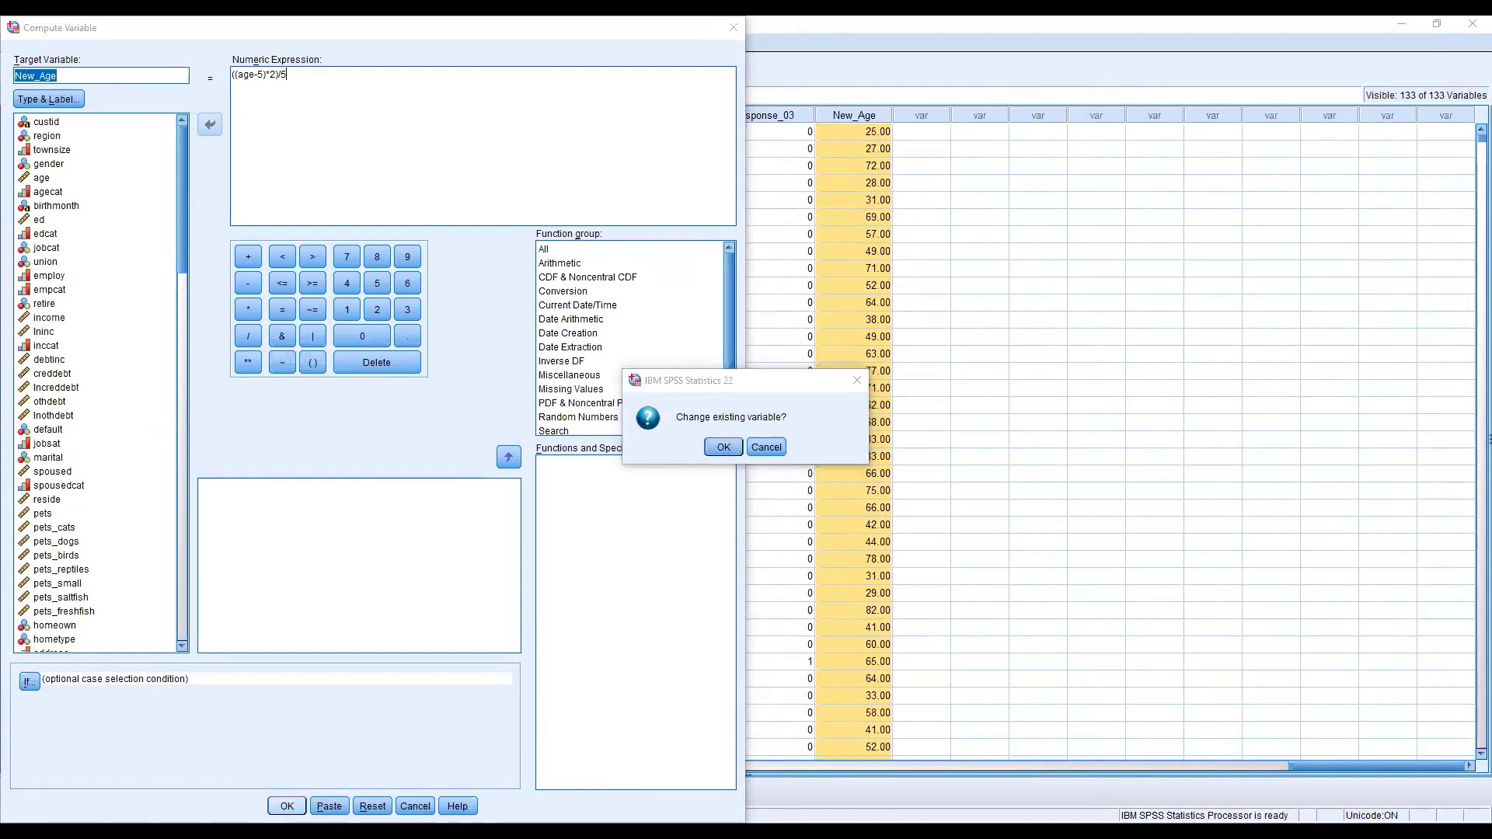
left_click(724, 448)
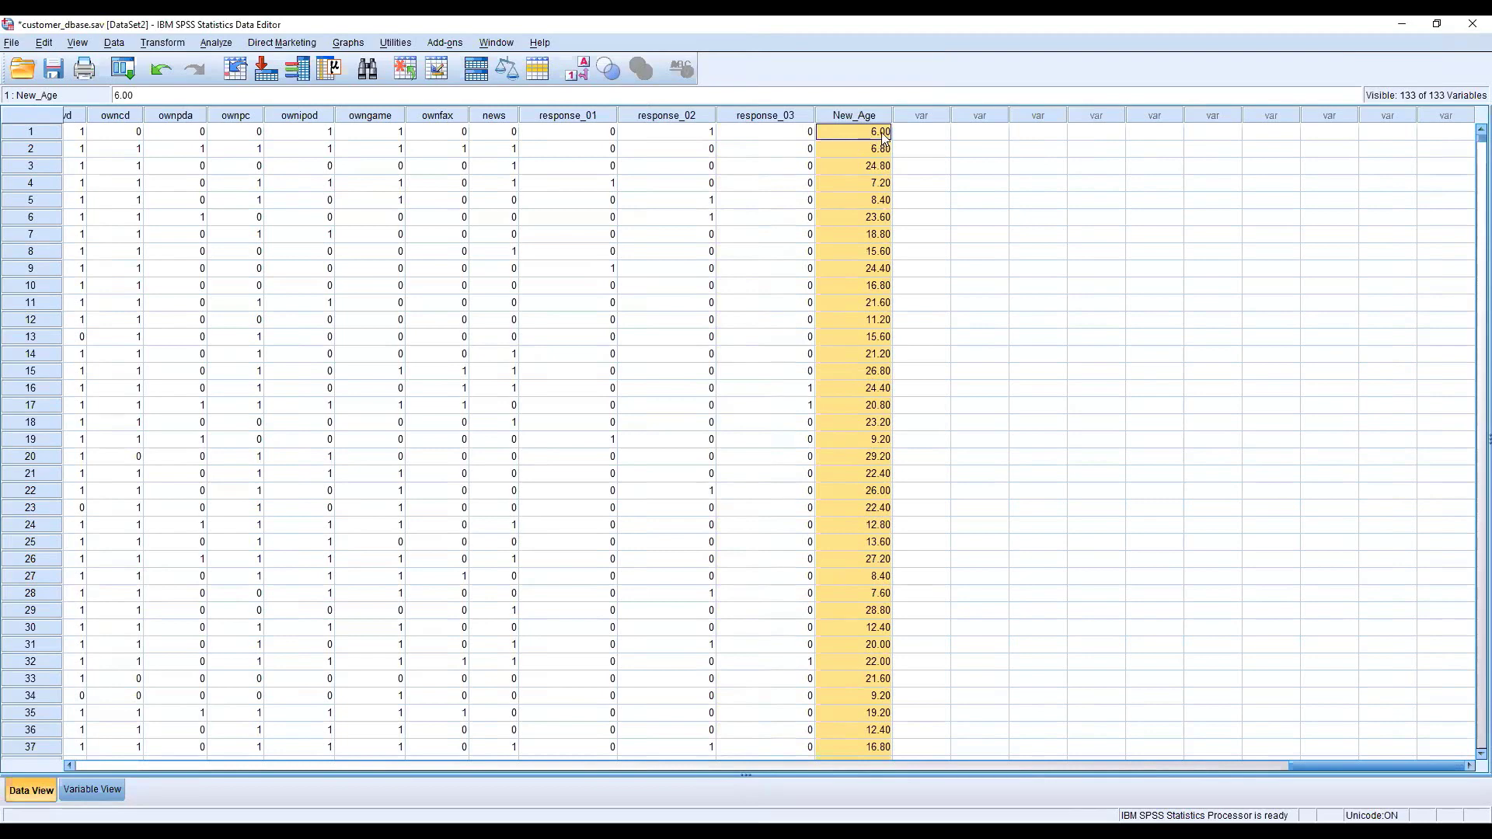
Reopen Compute Variable for New_Age and clear its old expression
left_click_drag(884, 137, 854, 591)
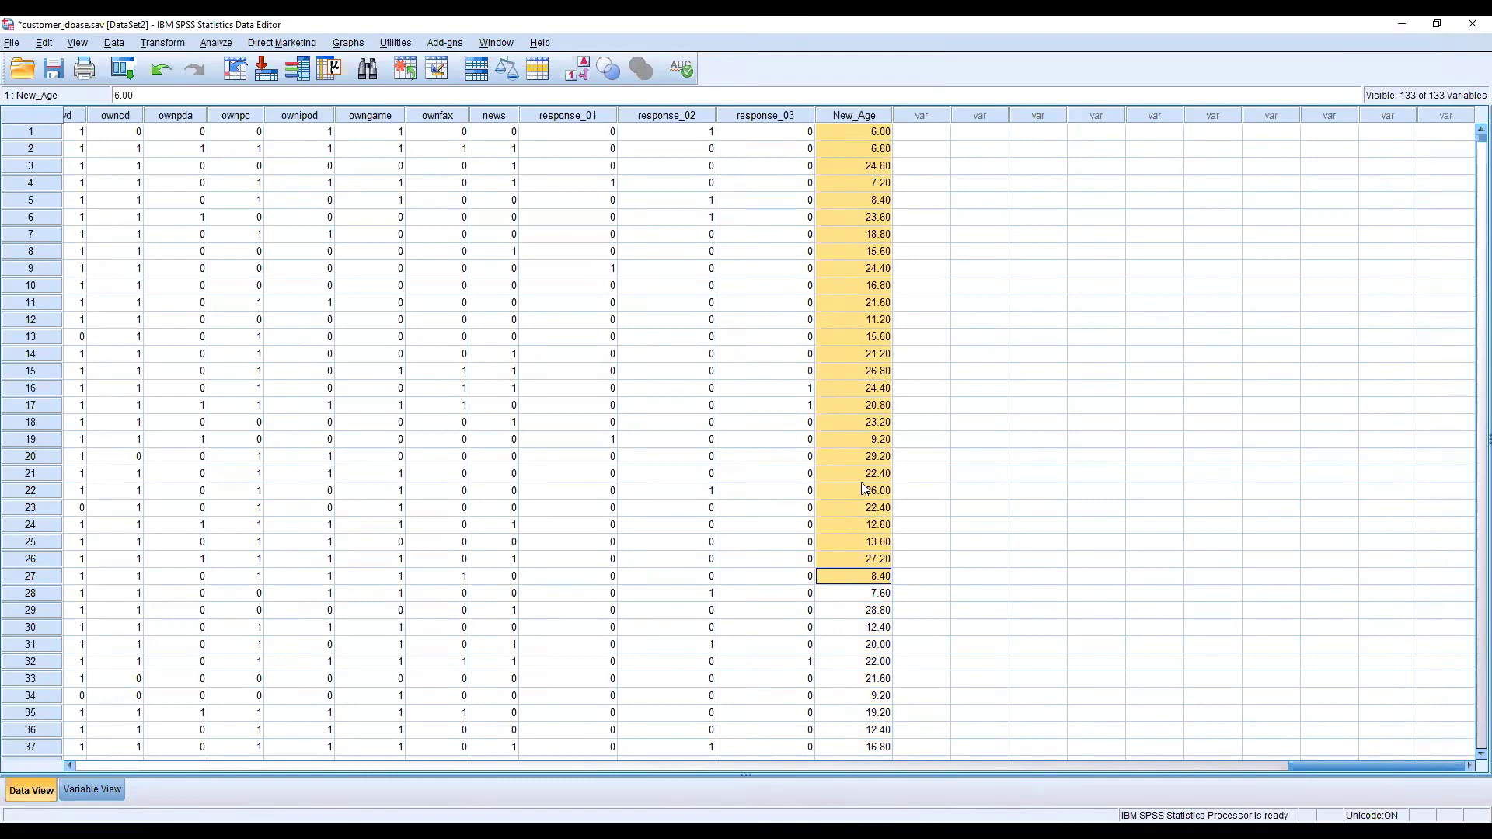
left_click(868, 118)
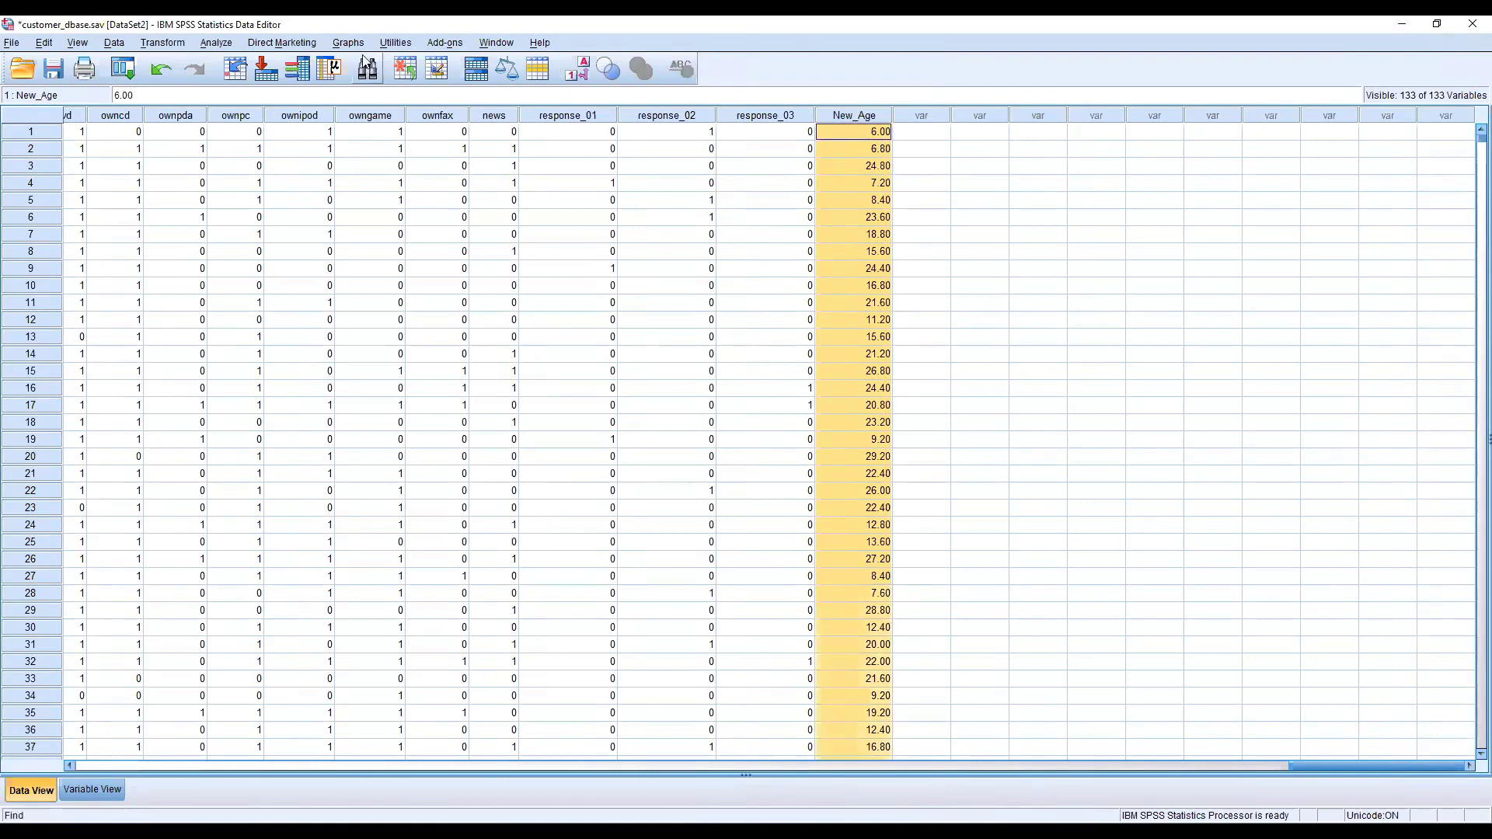
left_click(221, 46)
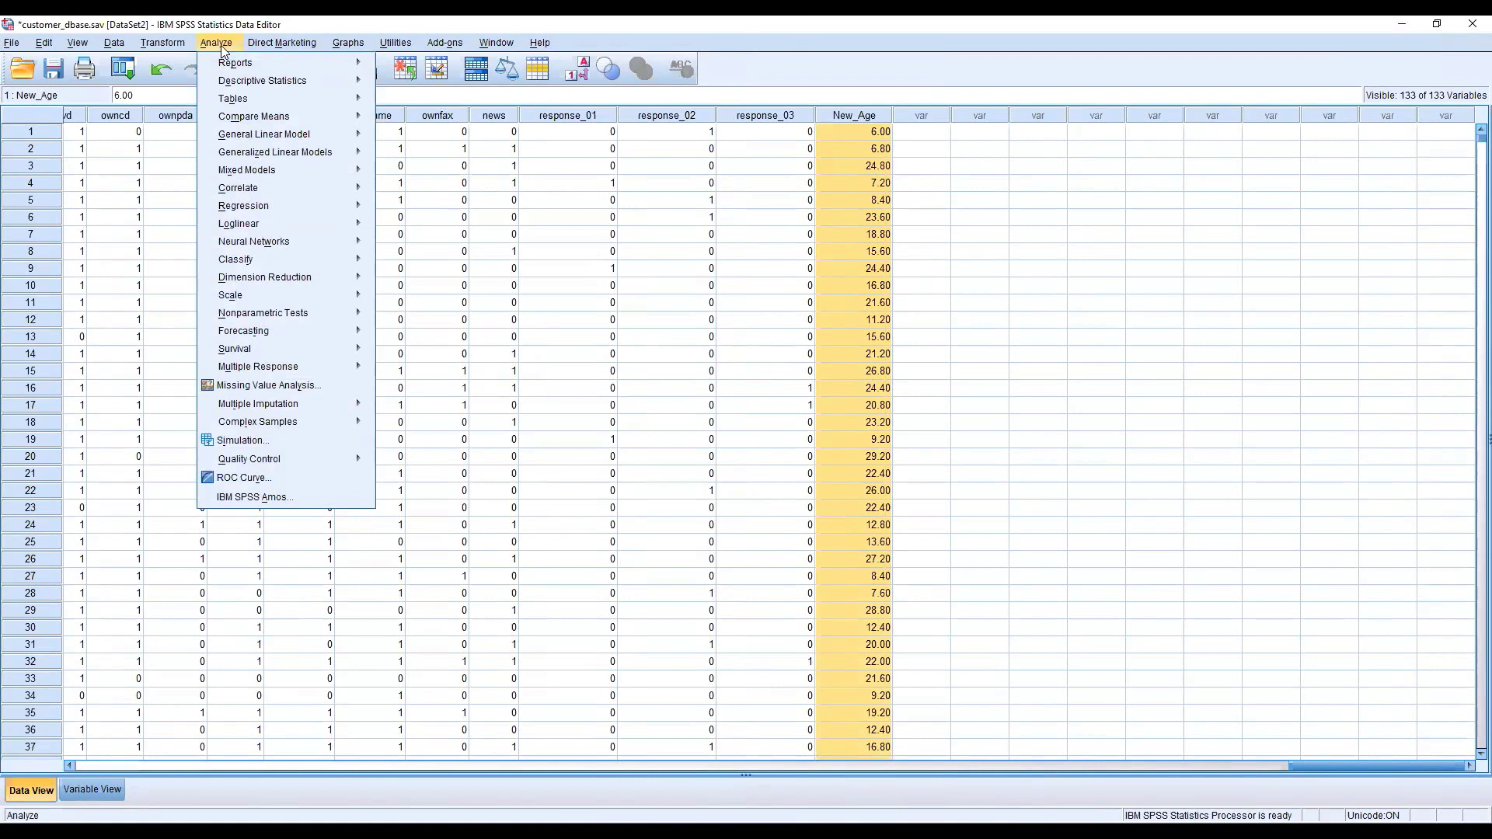
mouse_move(181, 46)
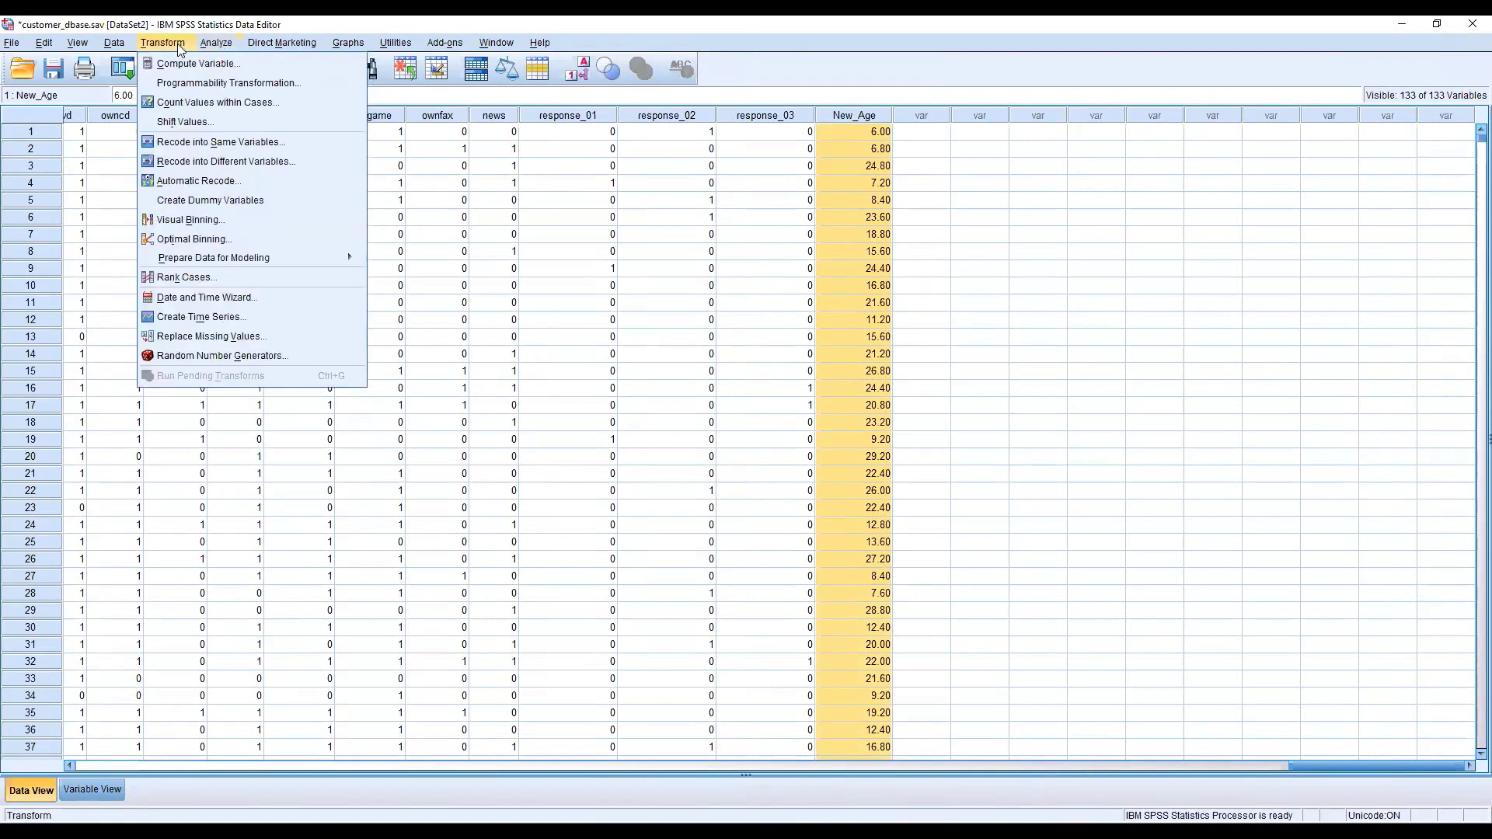
left_click(178, 65)
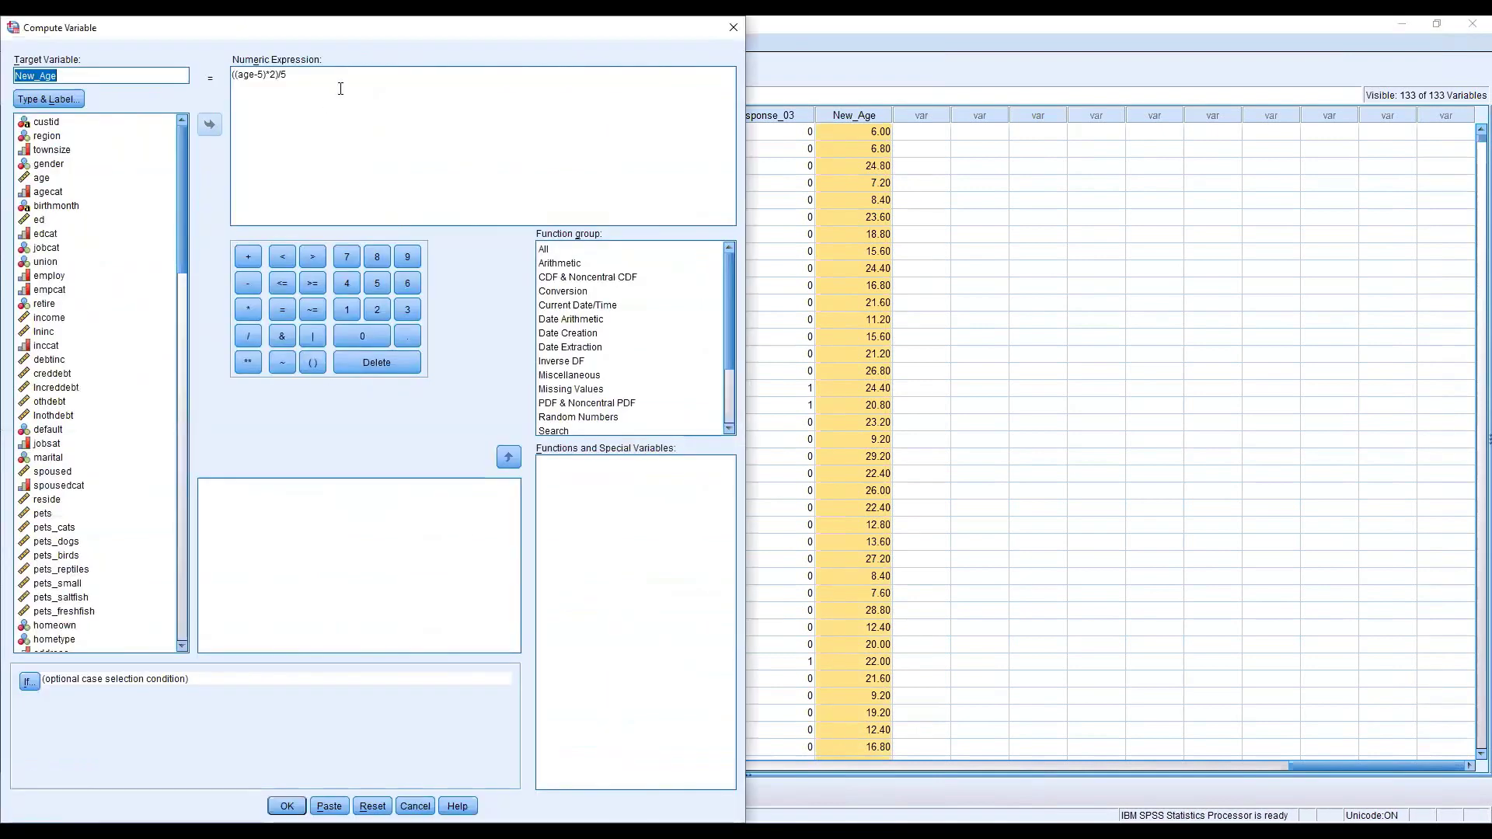
left_click(340, 89)
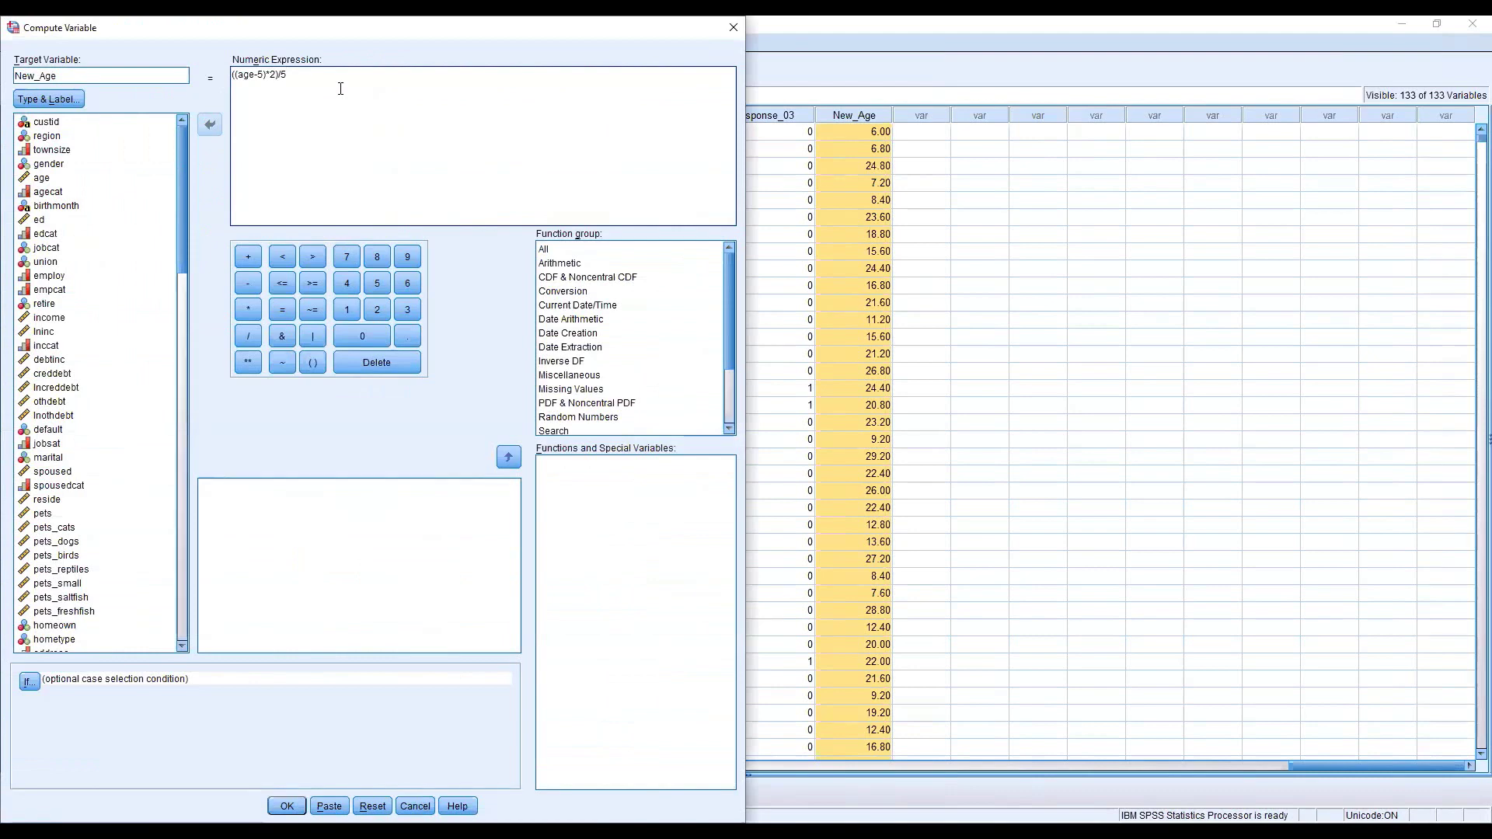
left_click_drag(341, 89, 206, 76)
key("Delete")
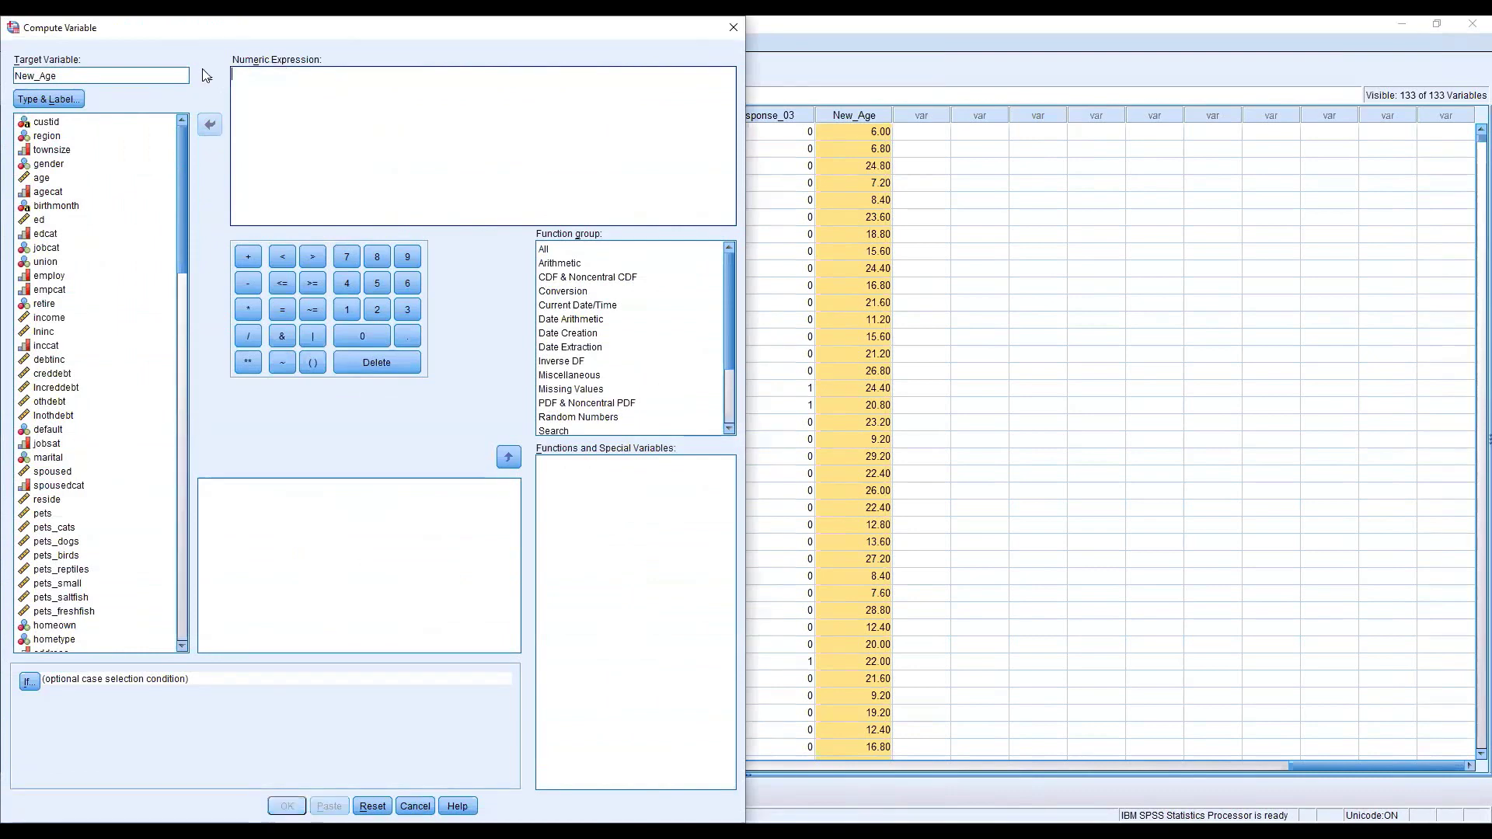
Build the expression (age+5)/age, run it, and confirm replacing New_Age's values
left_click(67, 178)
left_click(205, 127)
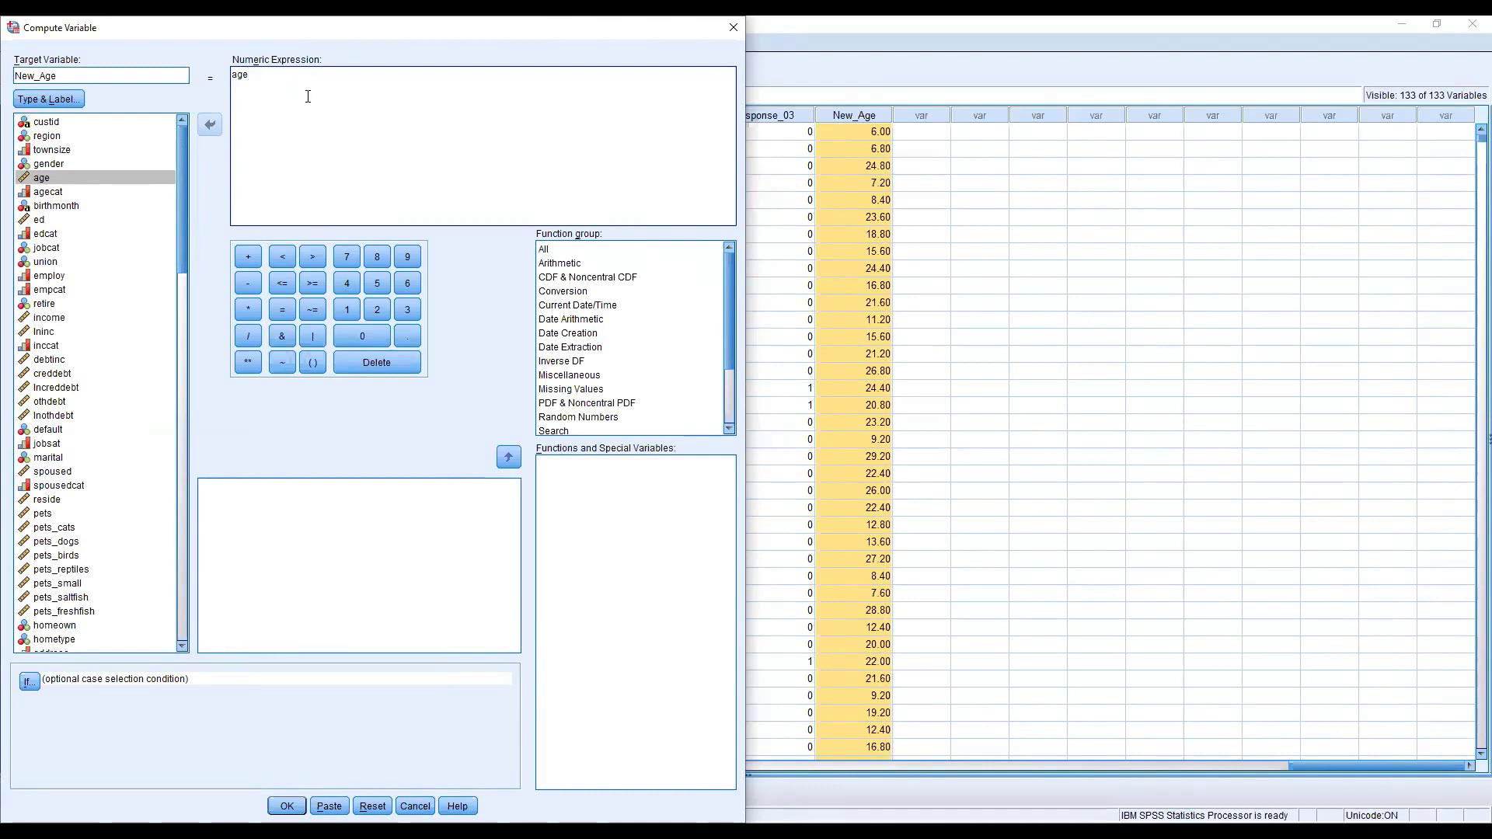
type("+5)")
key("Home")
type("(")
left_click(117, 176)
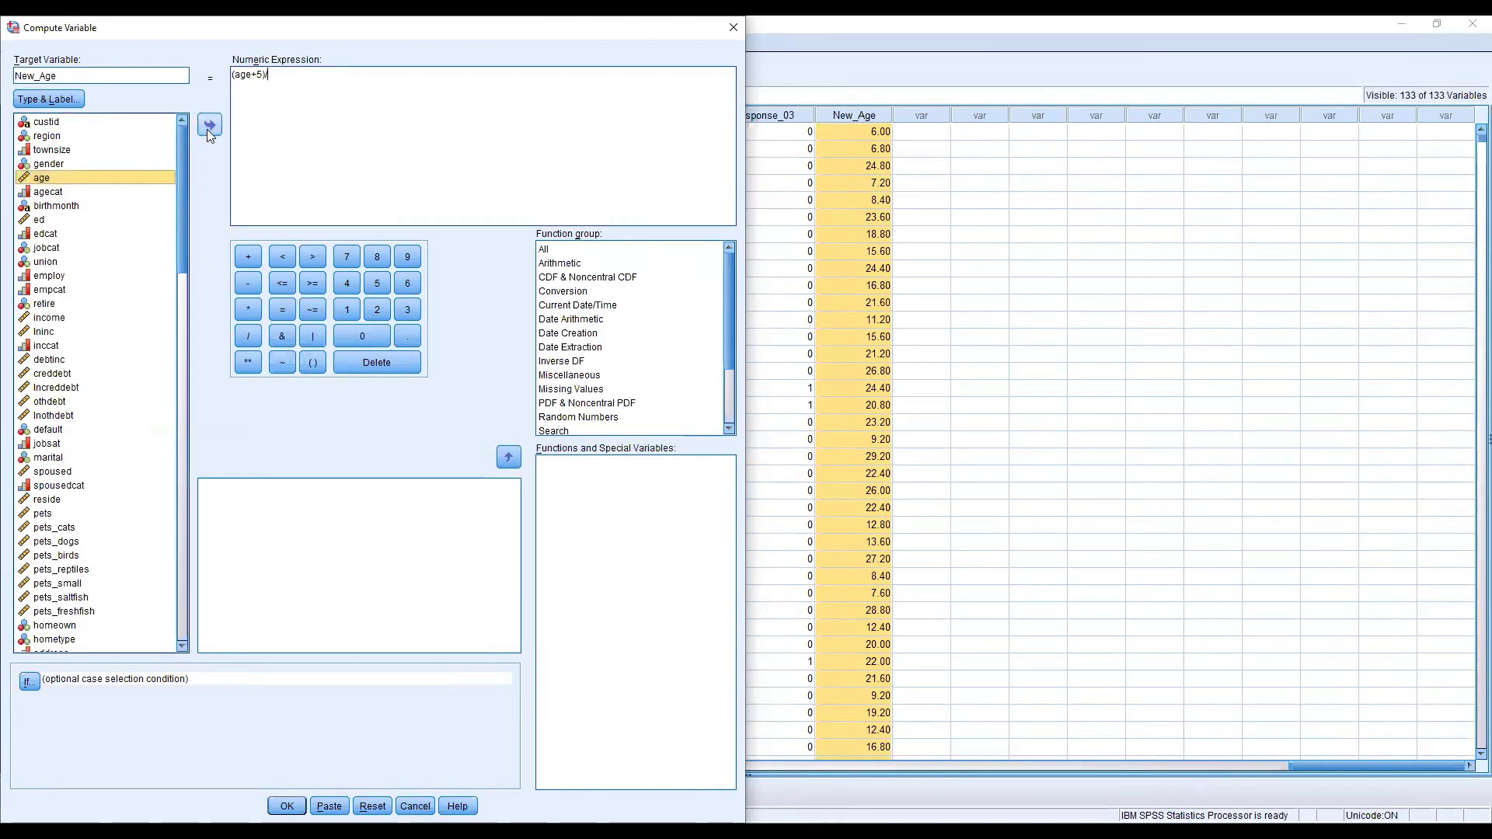
left_click(208, 127)
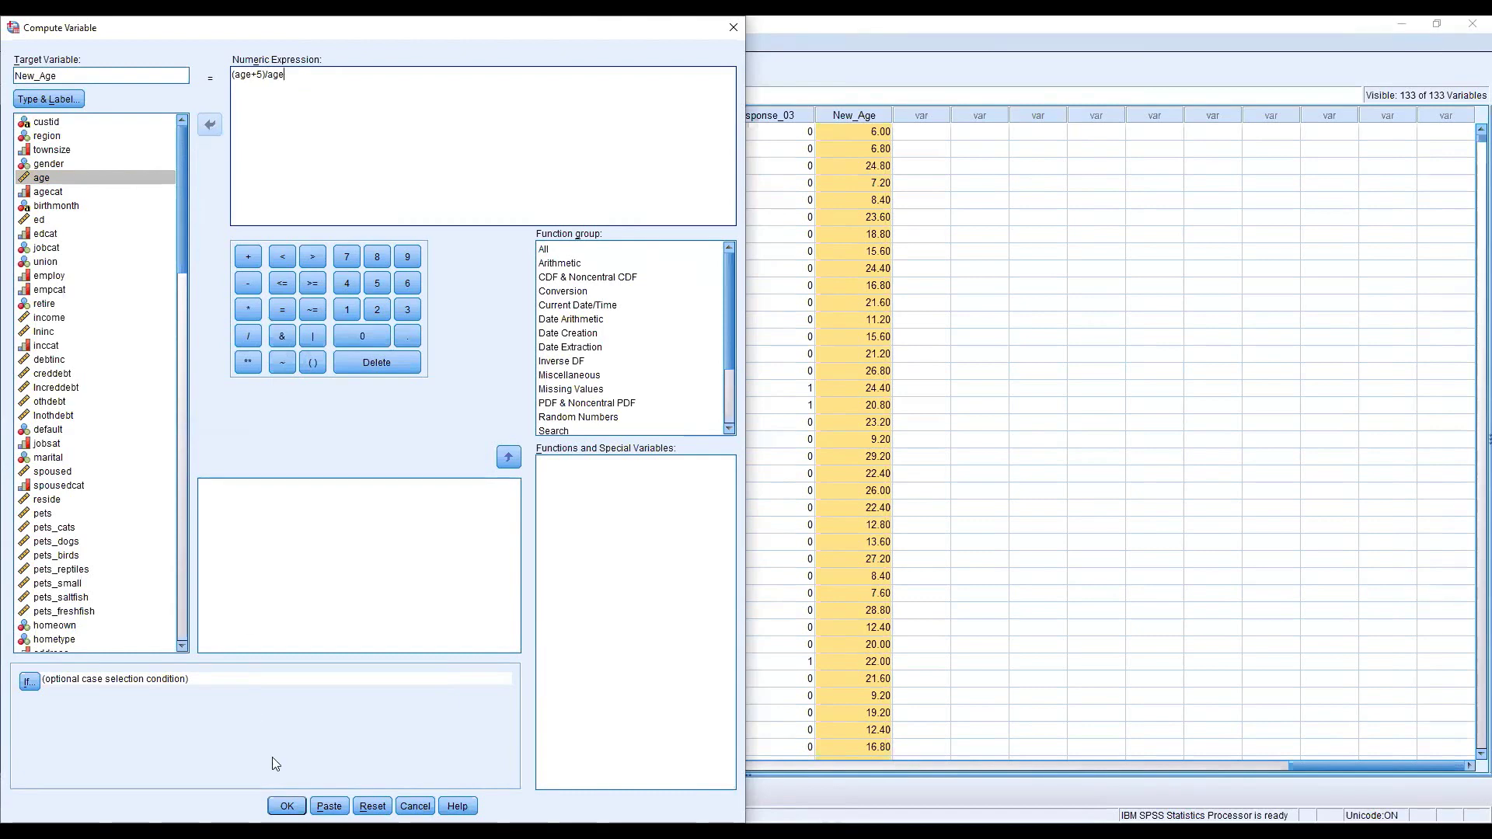
left_click(285, 809)
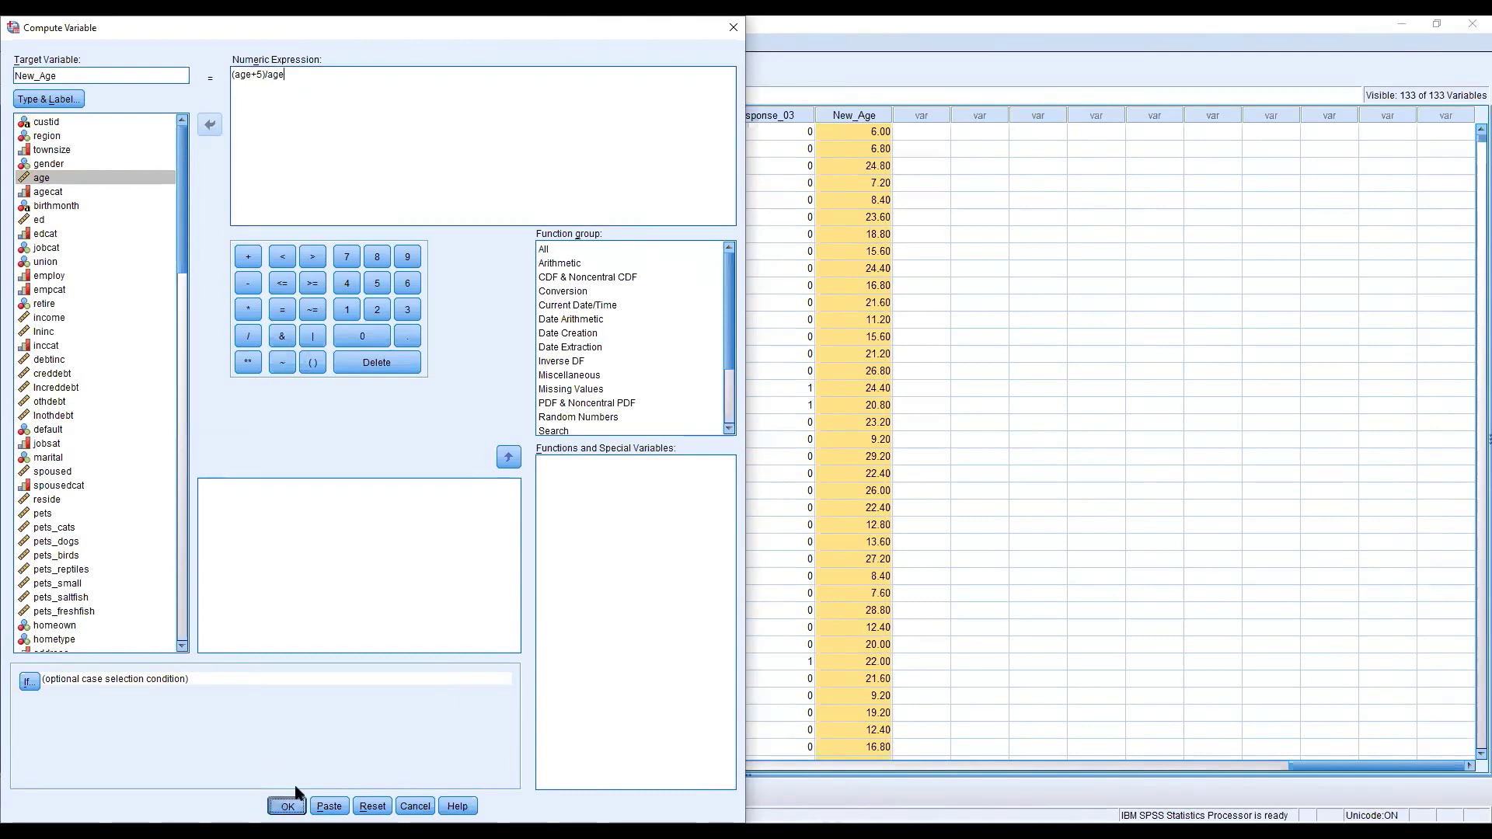
left_click(723, 448)
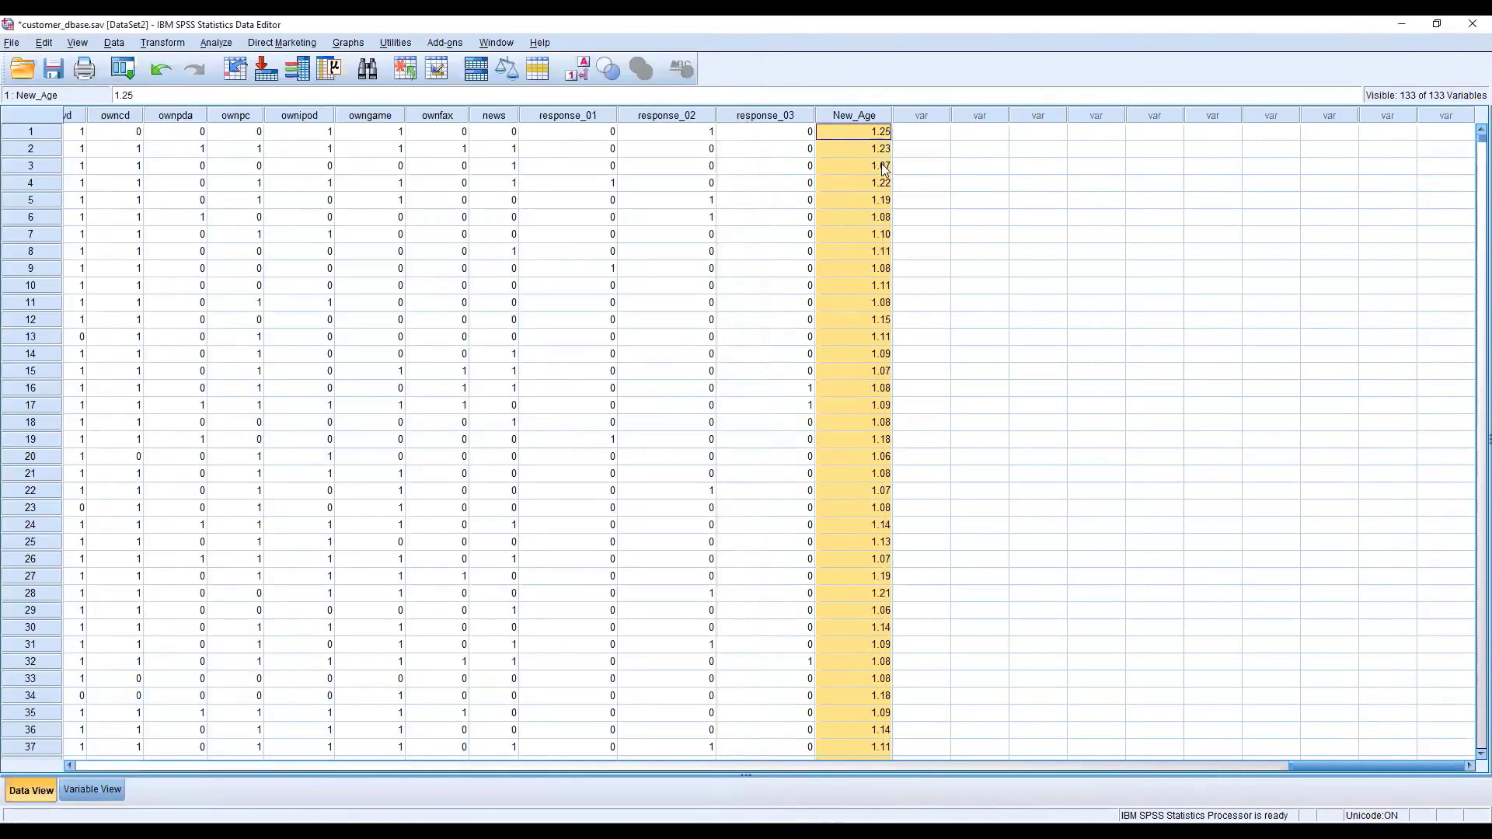
Check New_Age's row 22 value of 1.07, then open the Transform menu
left_click(847, 492)
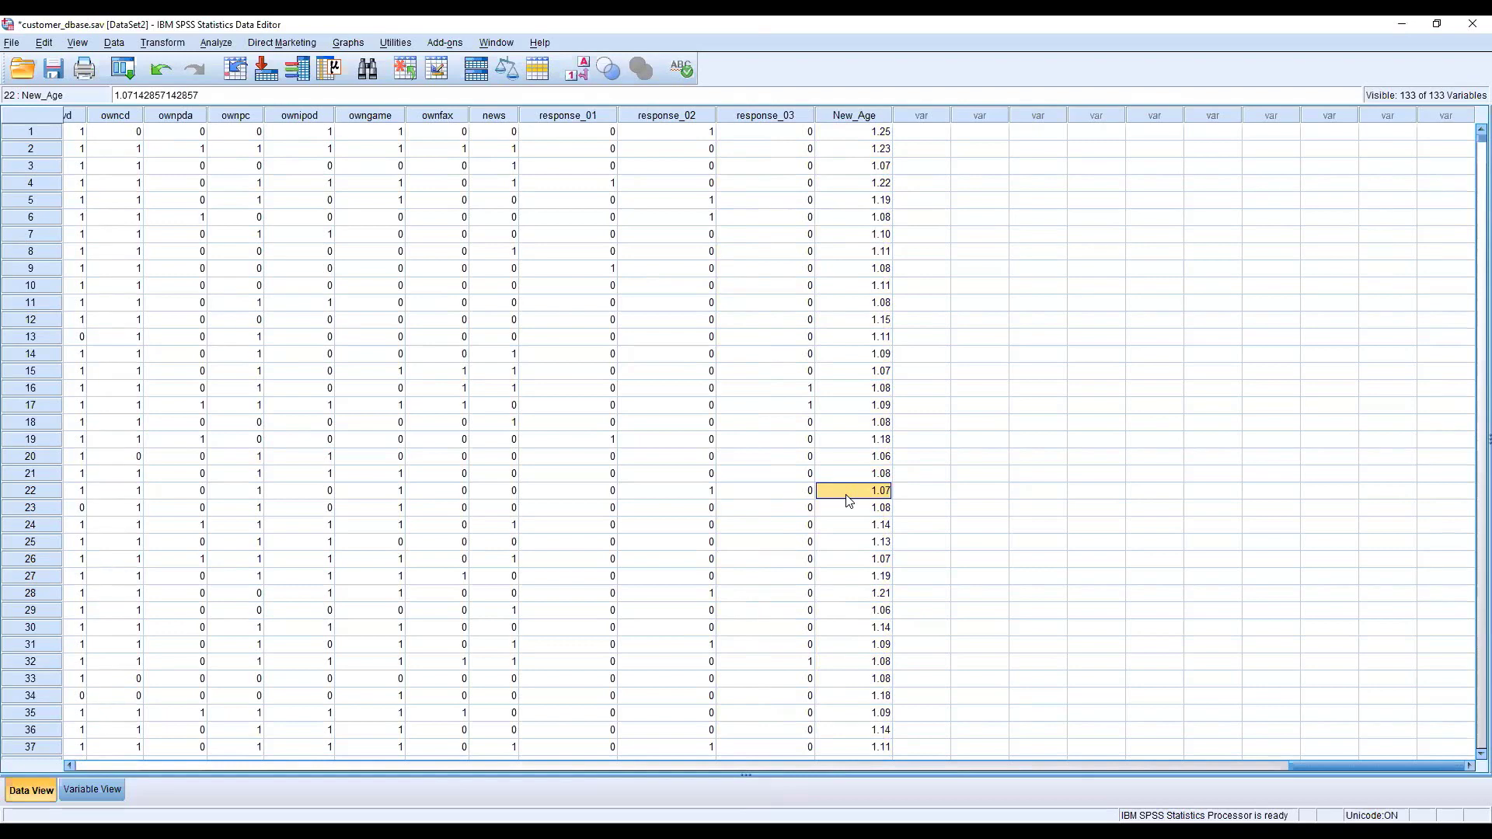
left_click(178, 44)
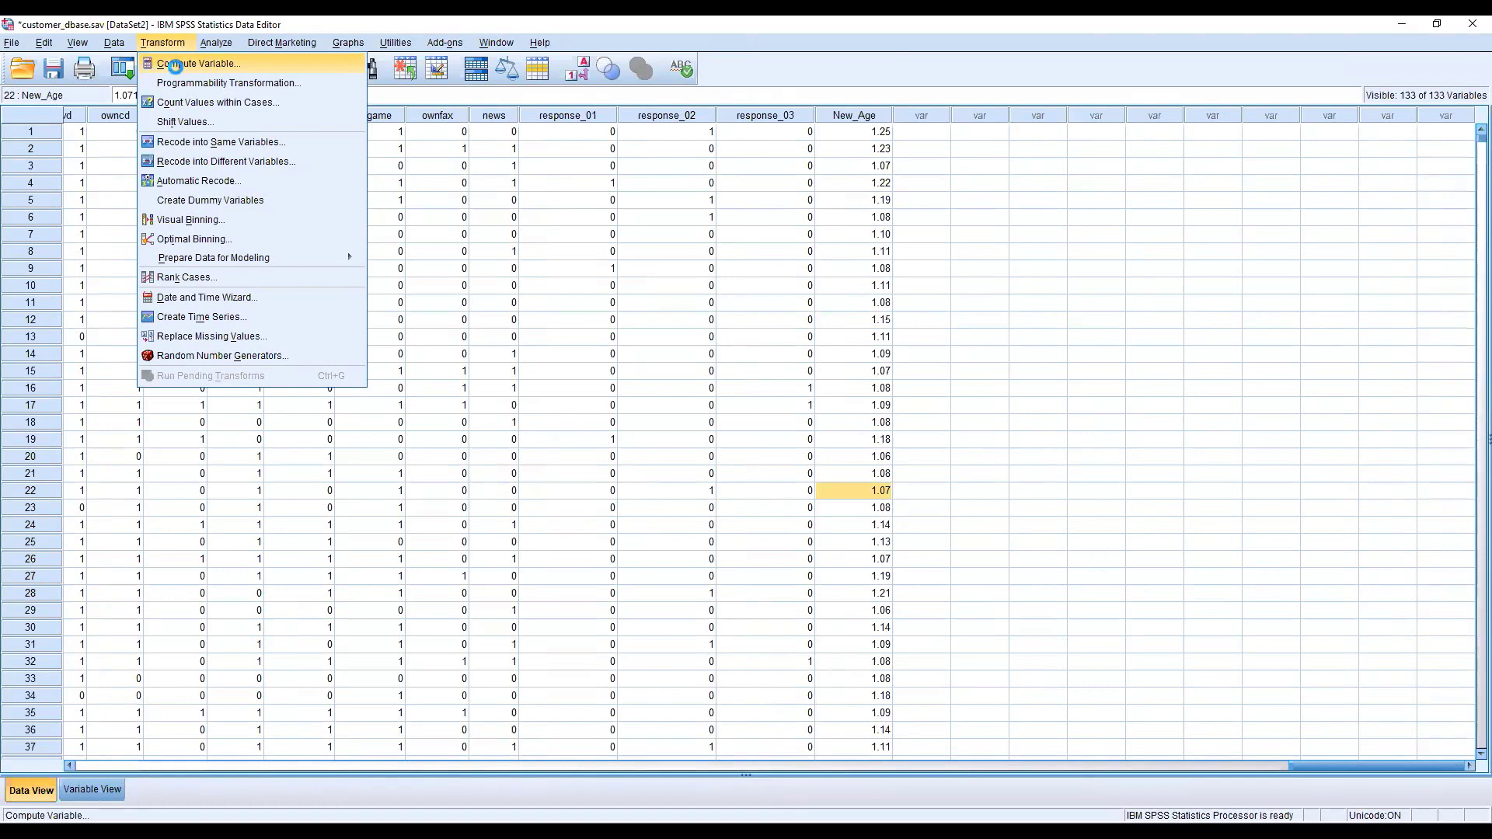
Reopen Compute Variable with an empty expression and list the Arithmetic function group
left_click(178, 70)
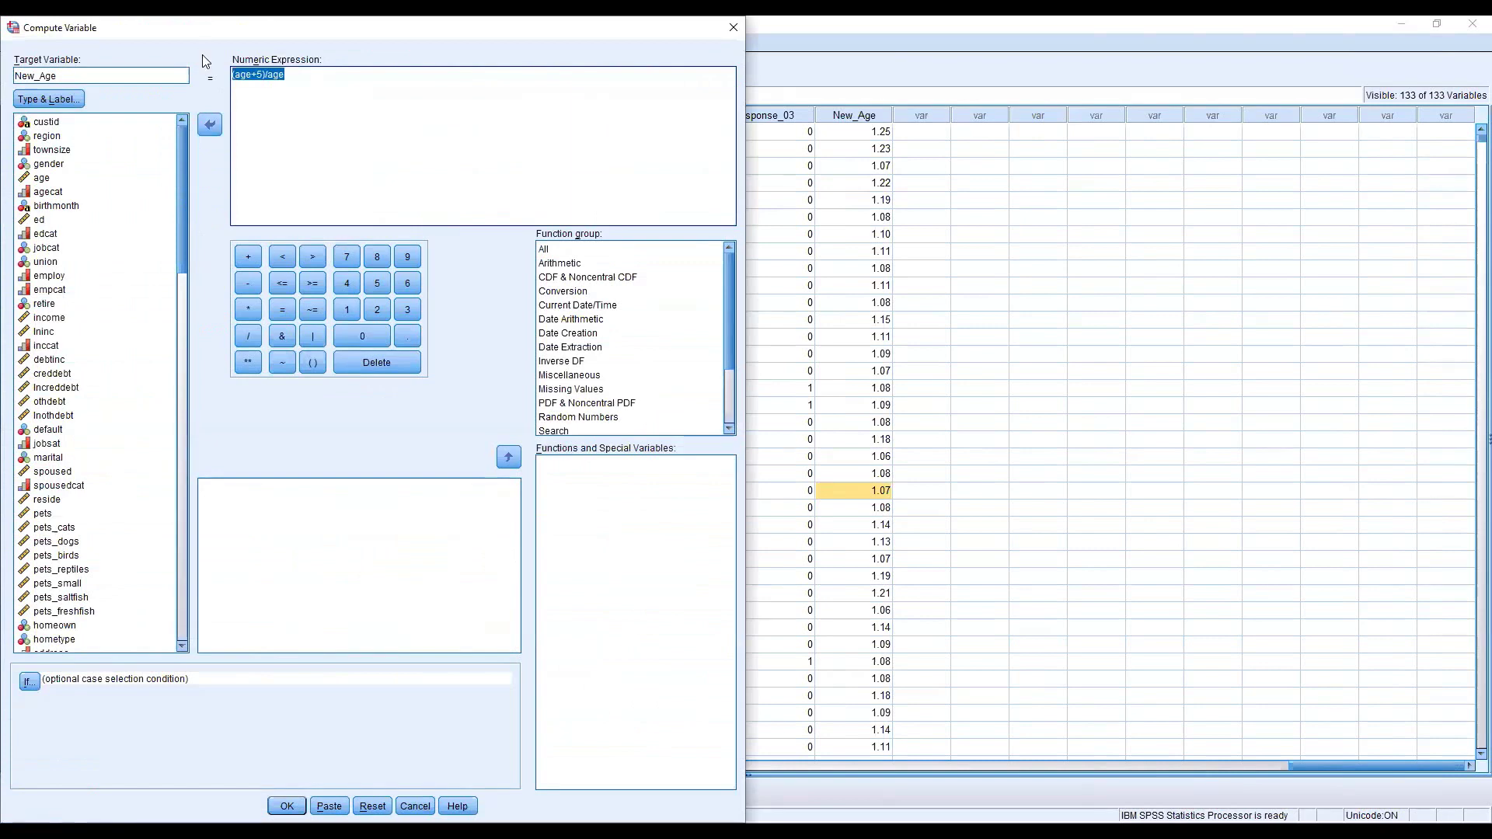
key("Delete")
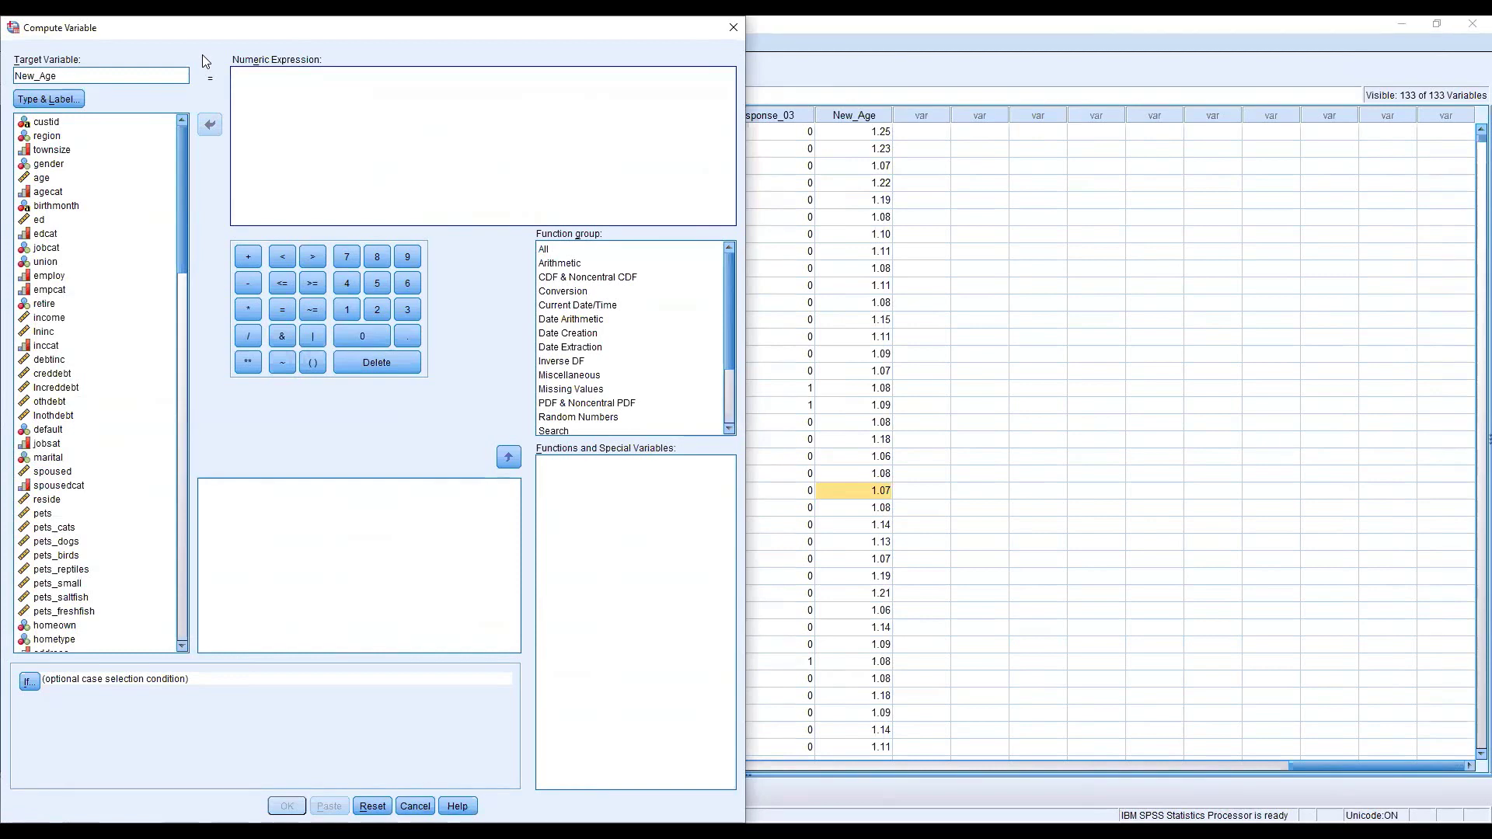
left_click(57, 182)
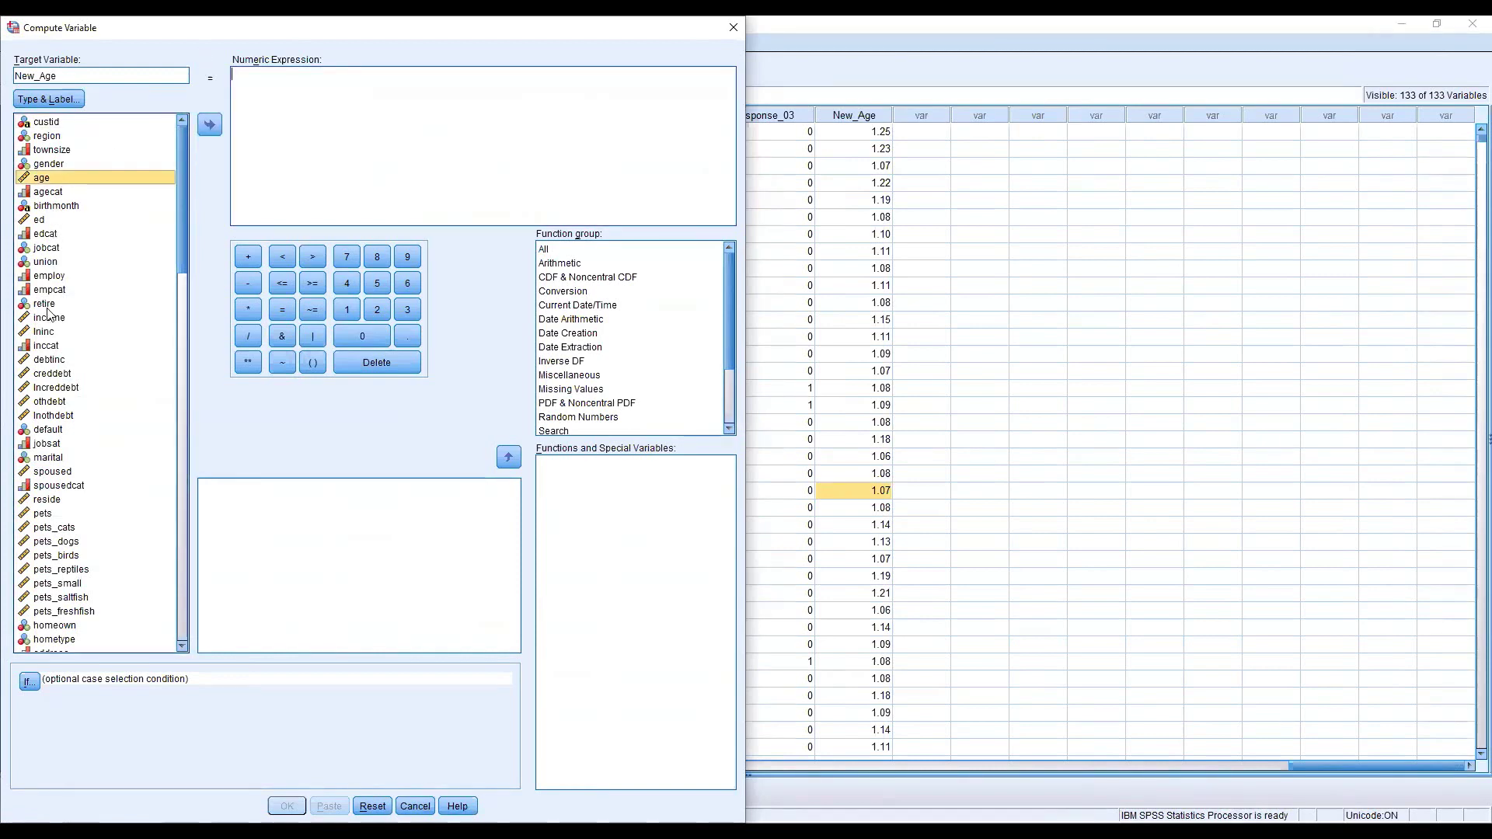
left_click(67, 361)
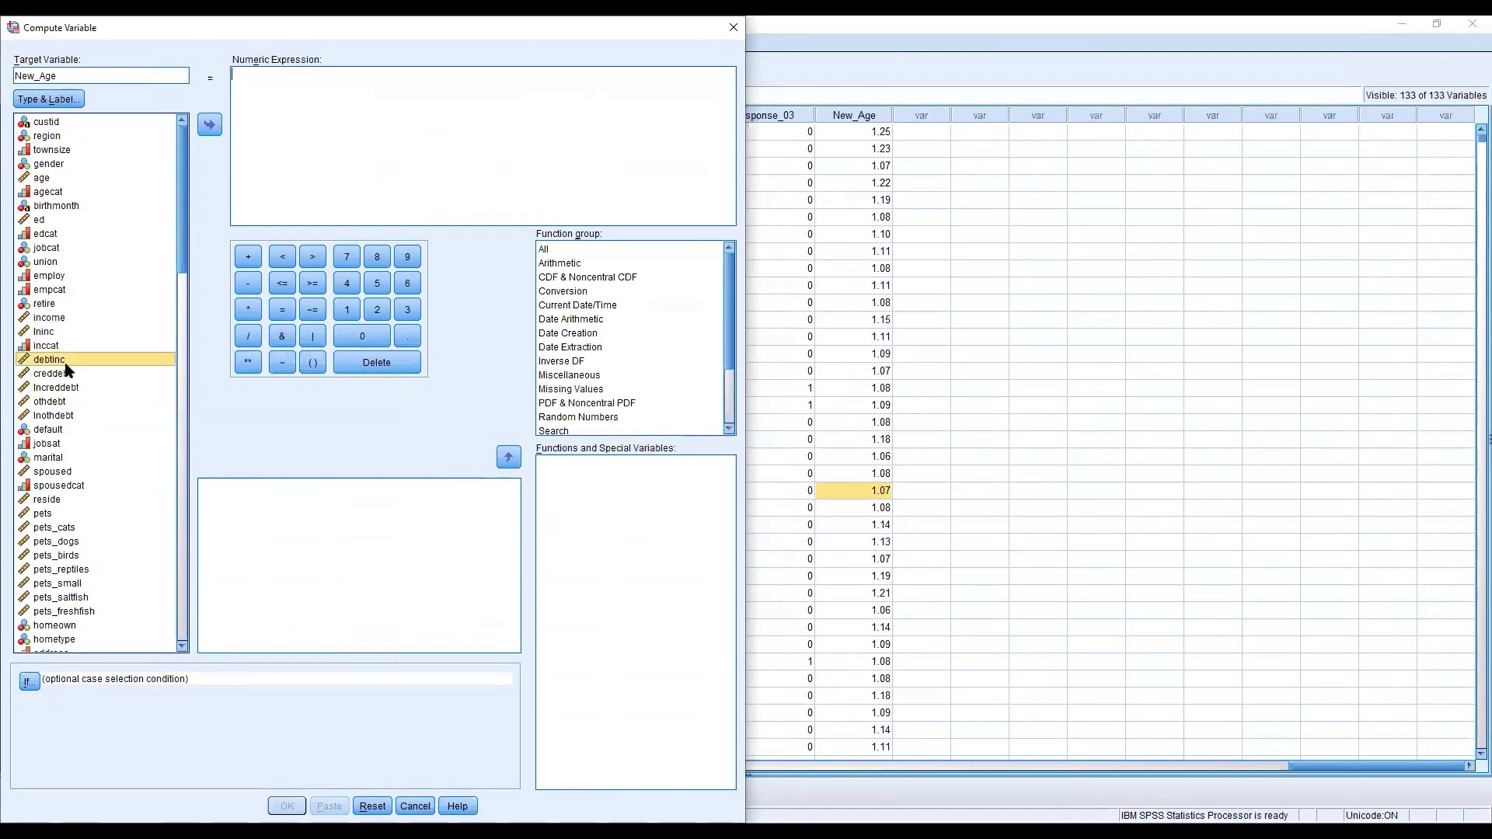
left_click(86, 376)
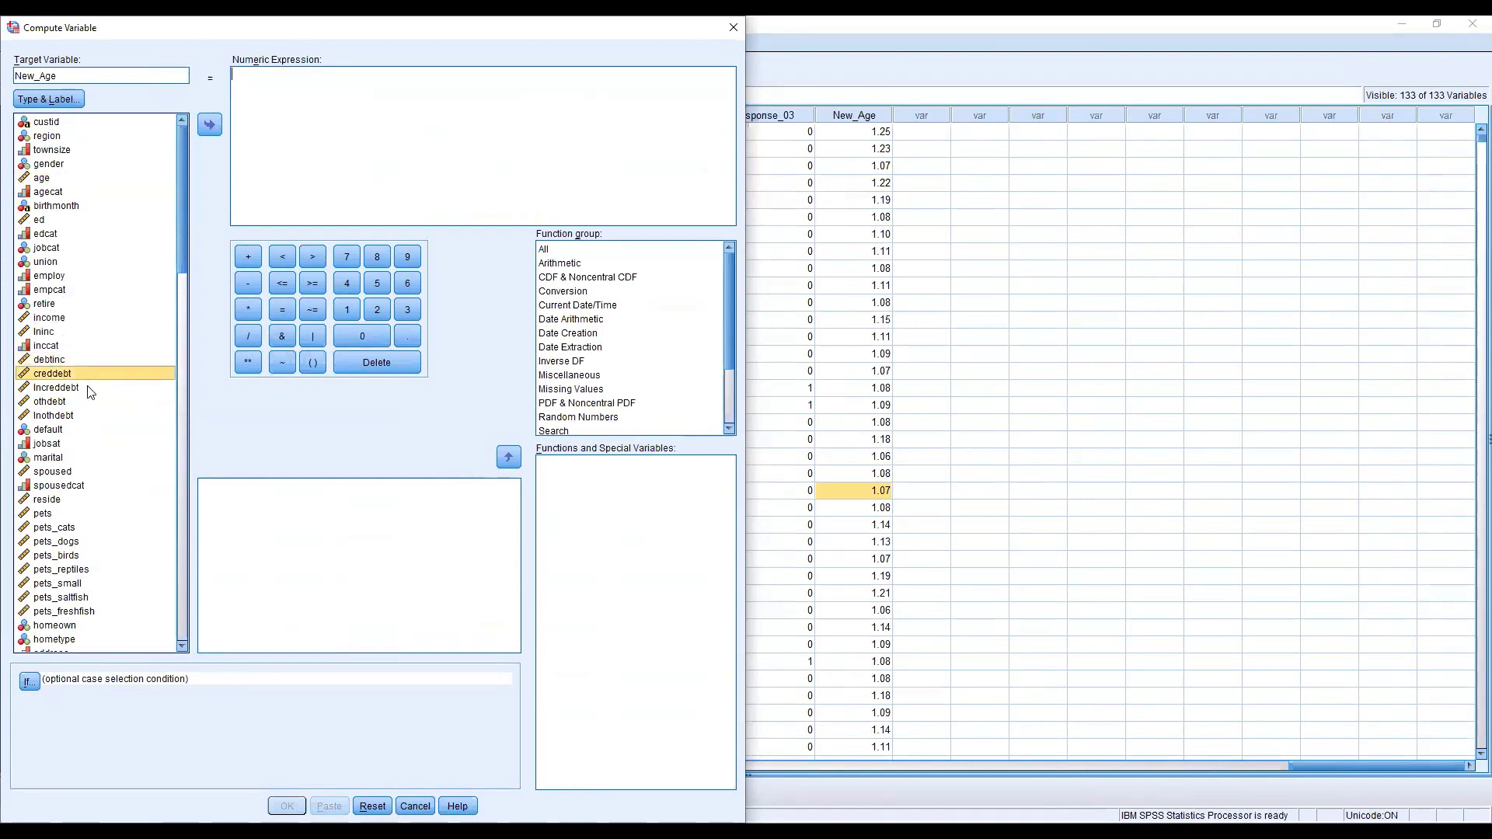
left_click(64, 364)
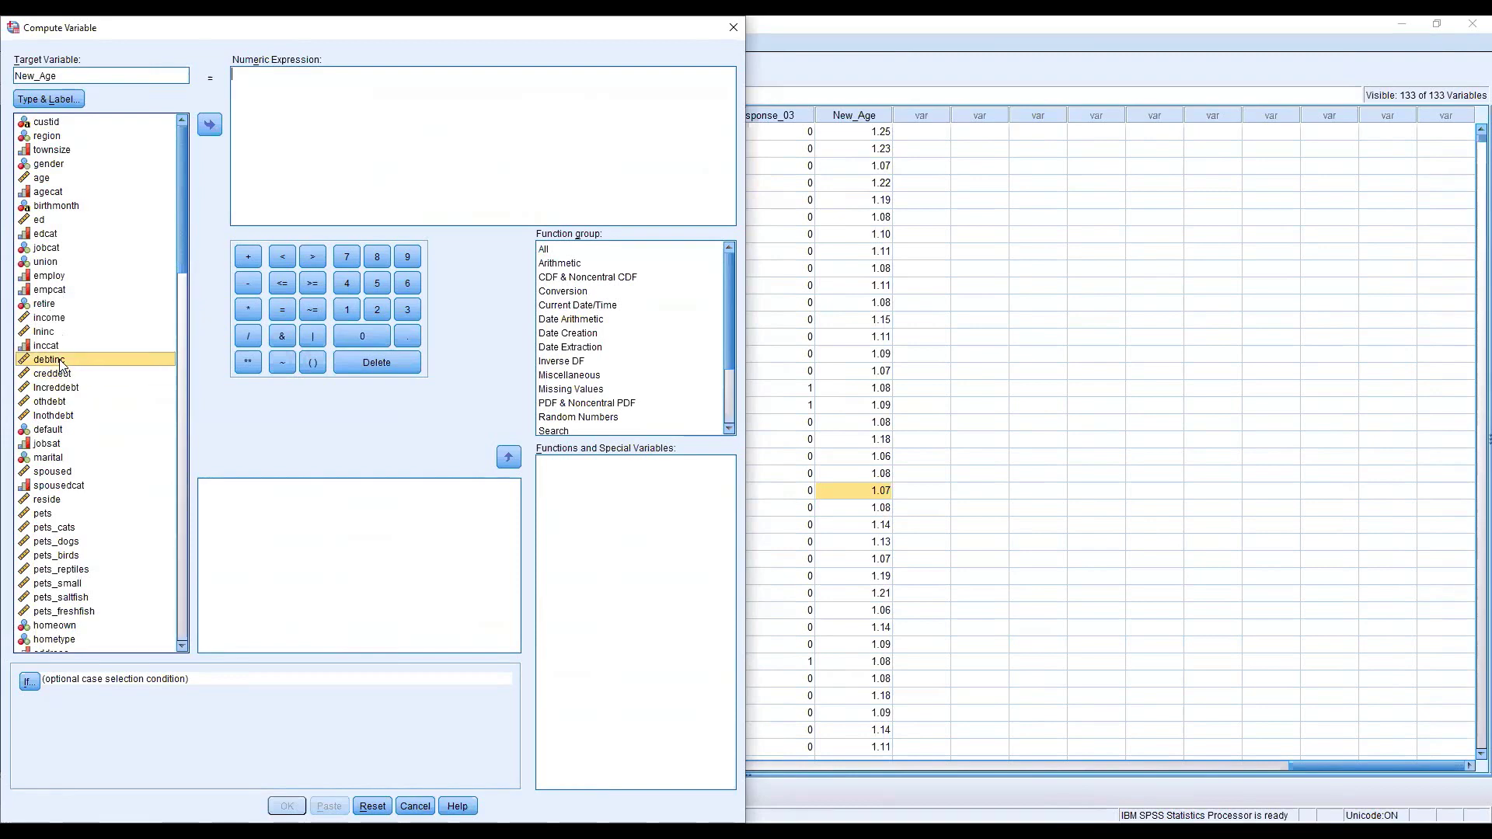
left_click(318, 96)
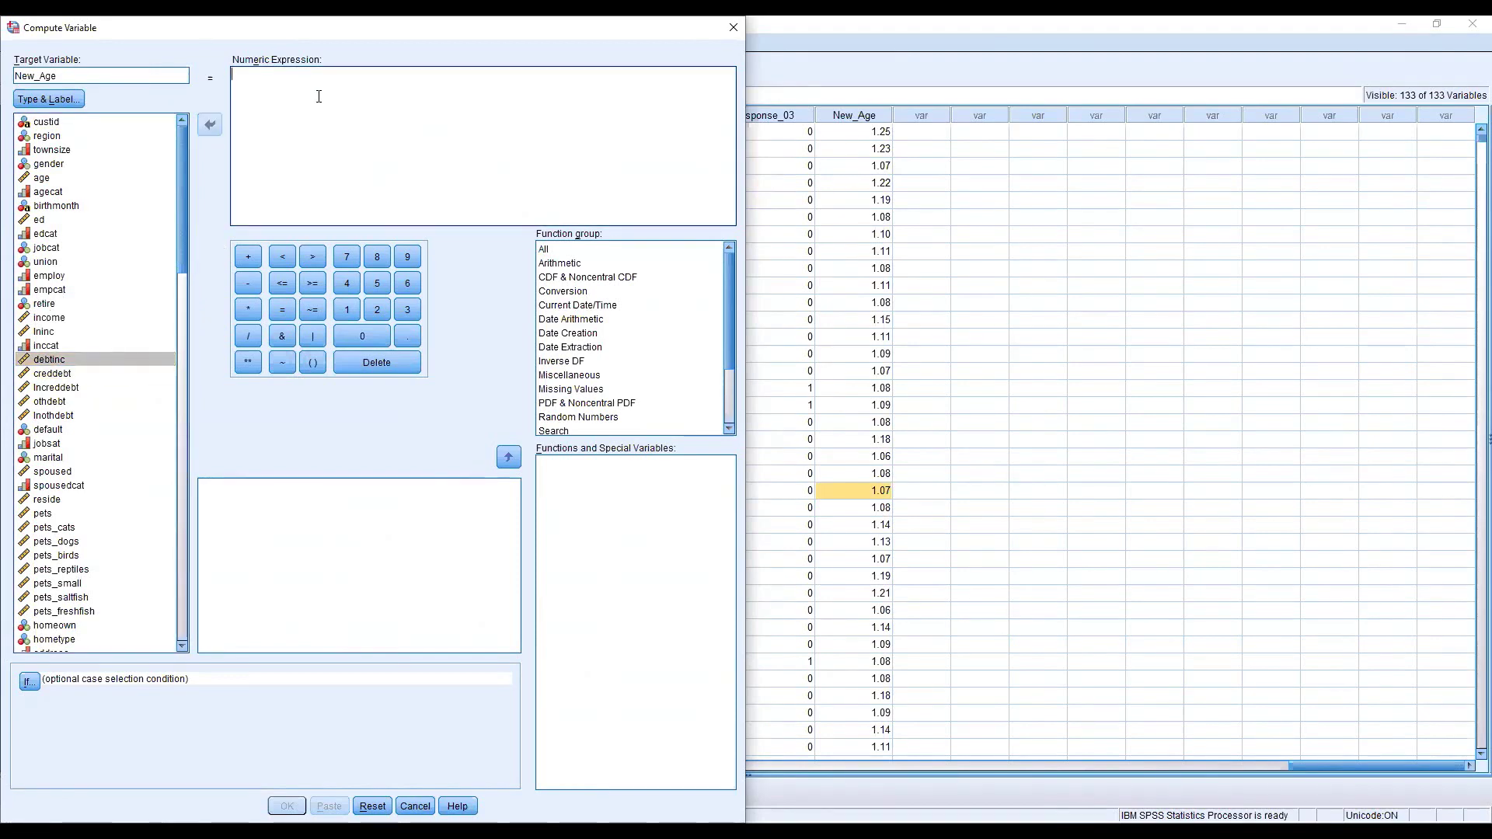
left_click(578, 265)
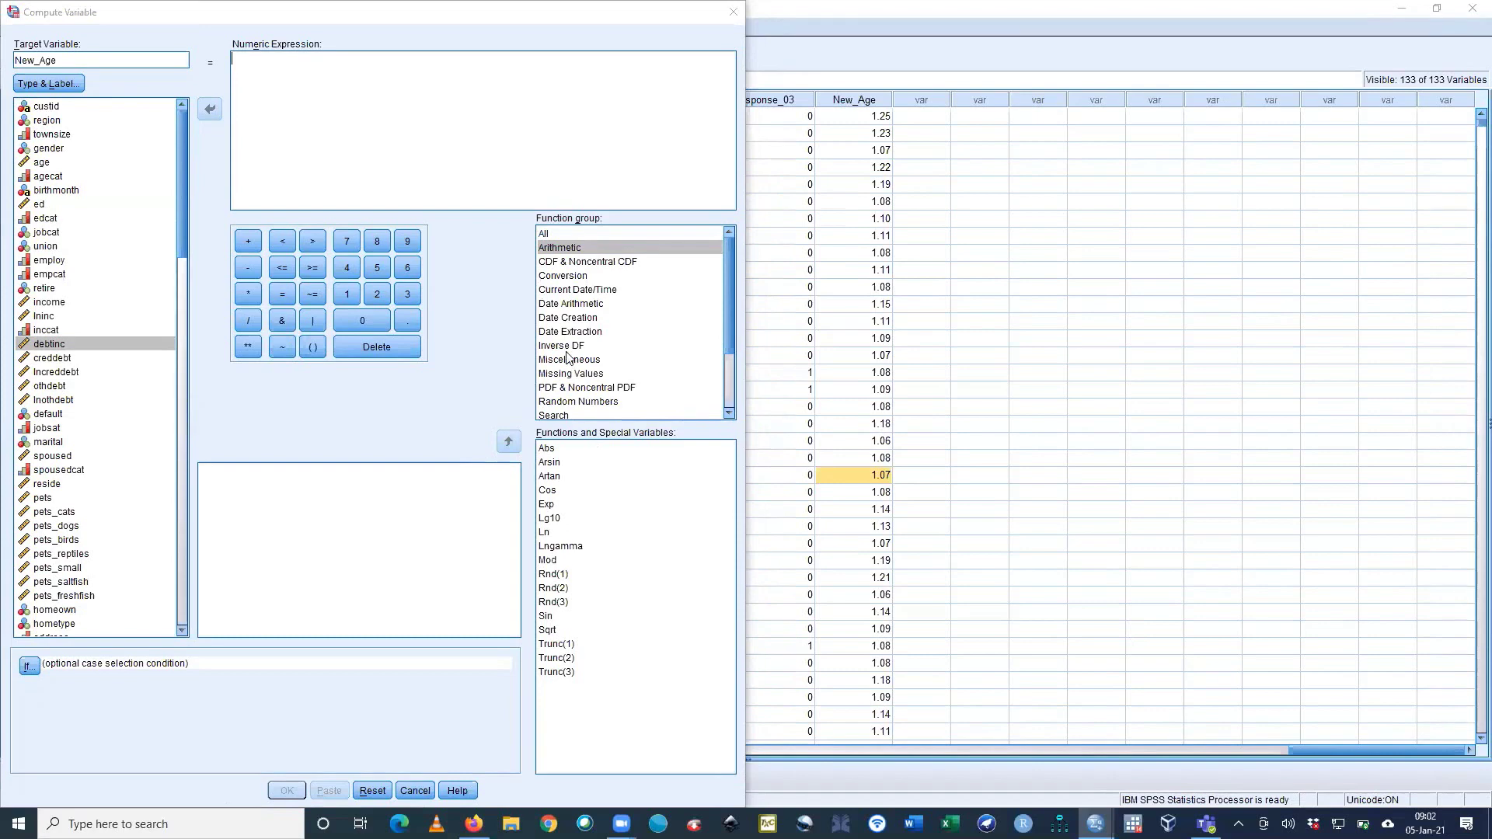
Insert the MEAN function from the All function group into the expression
left_click(575, 235)
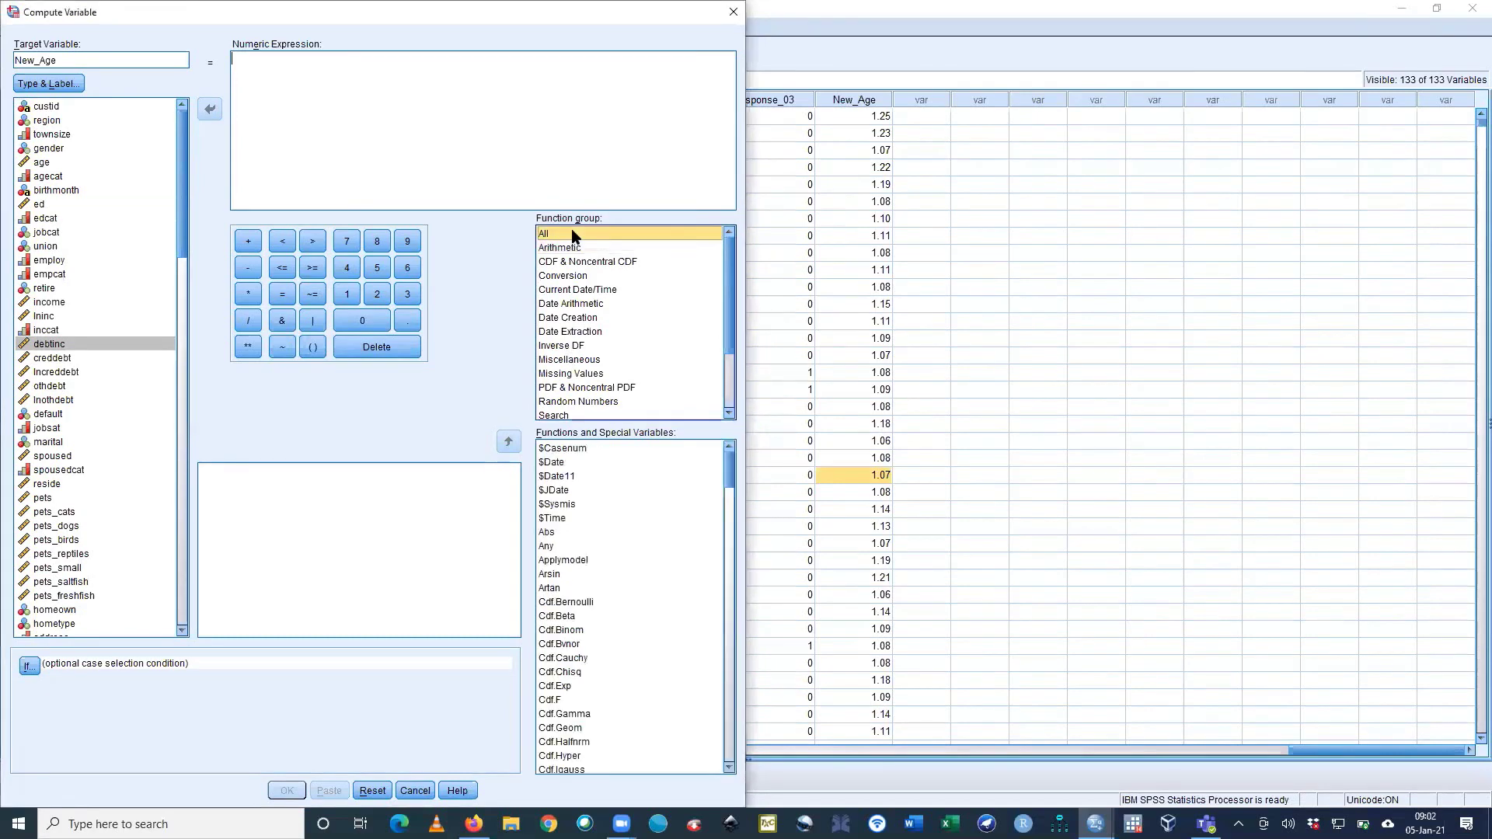
left_click(615, 576)
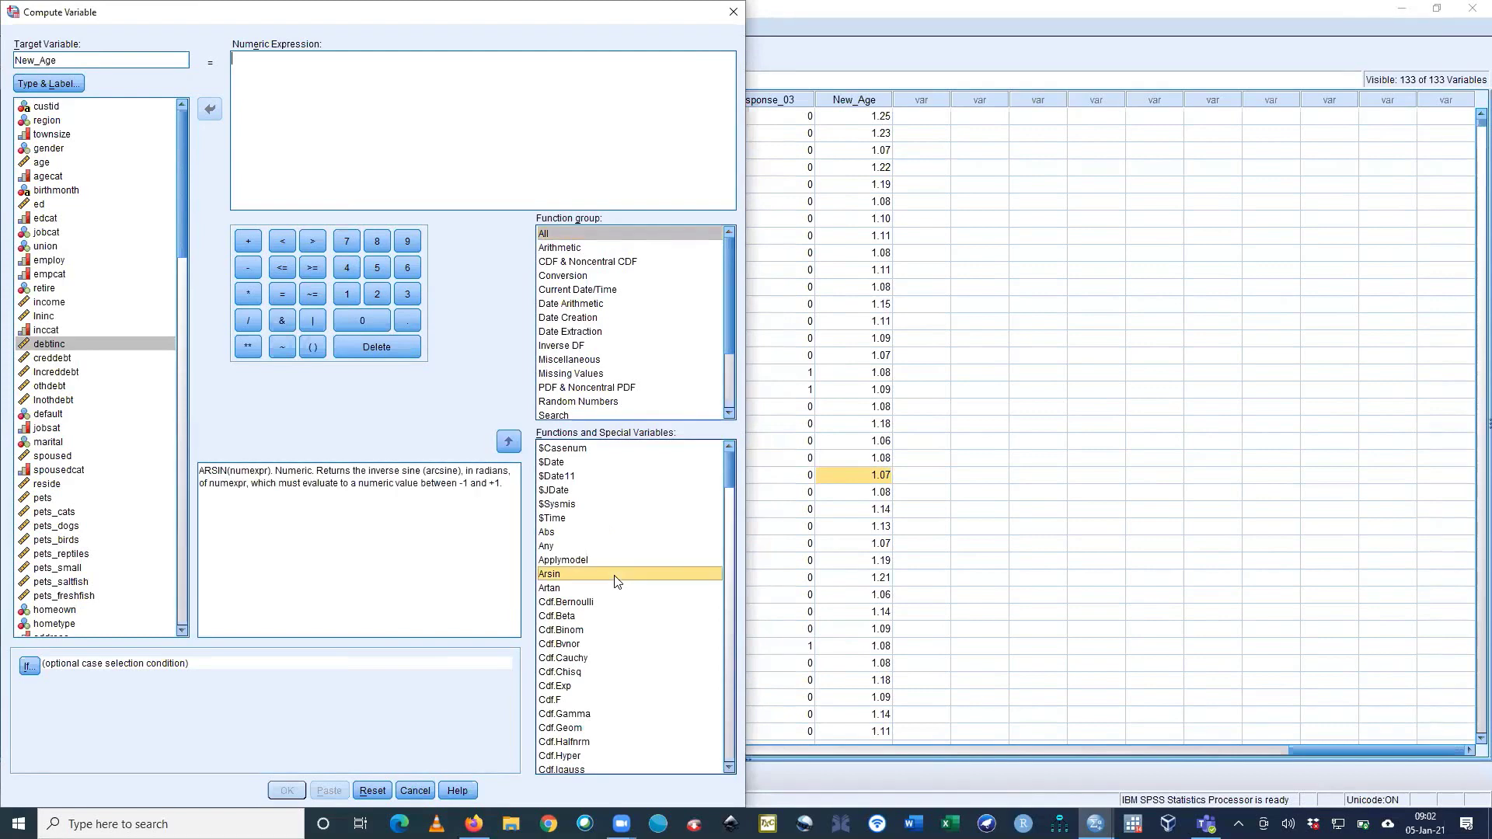
key("m")
key("Down")
key("Down")
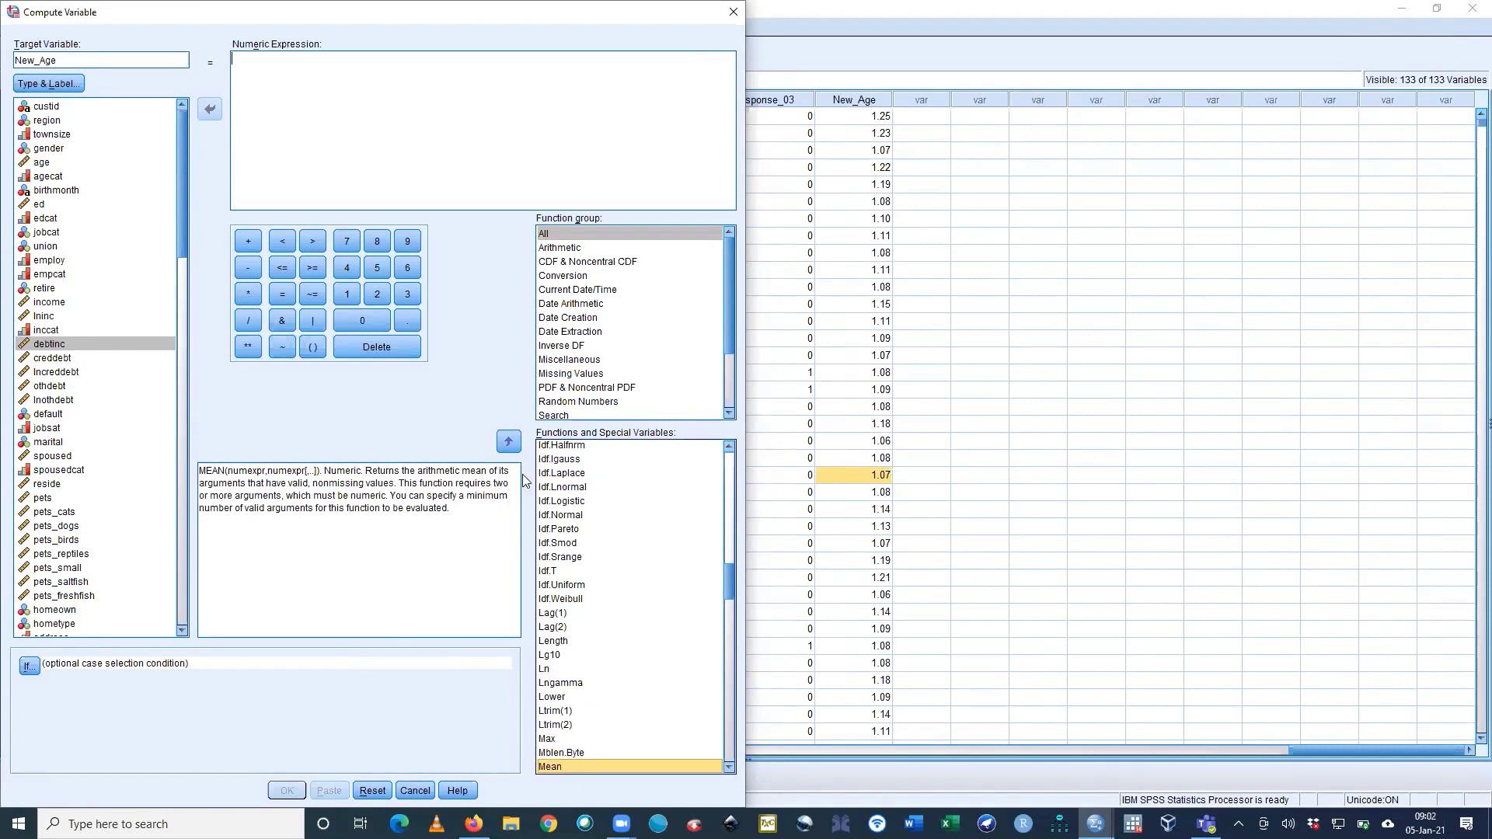
left_click(508, 441)
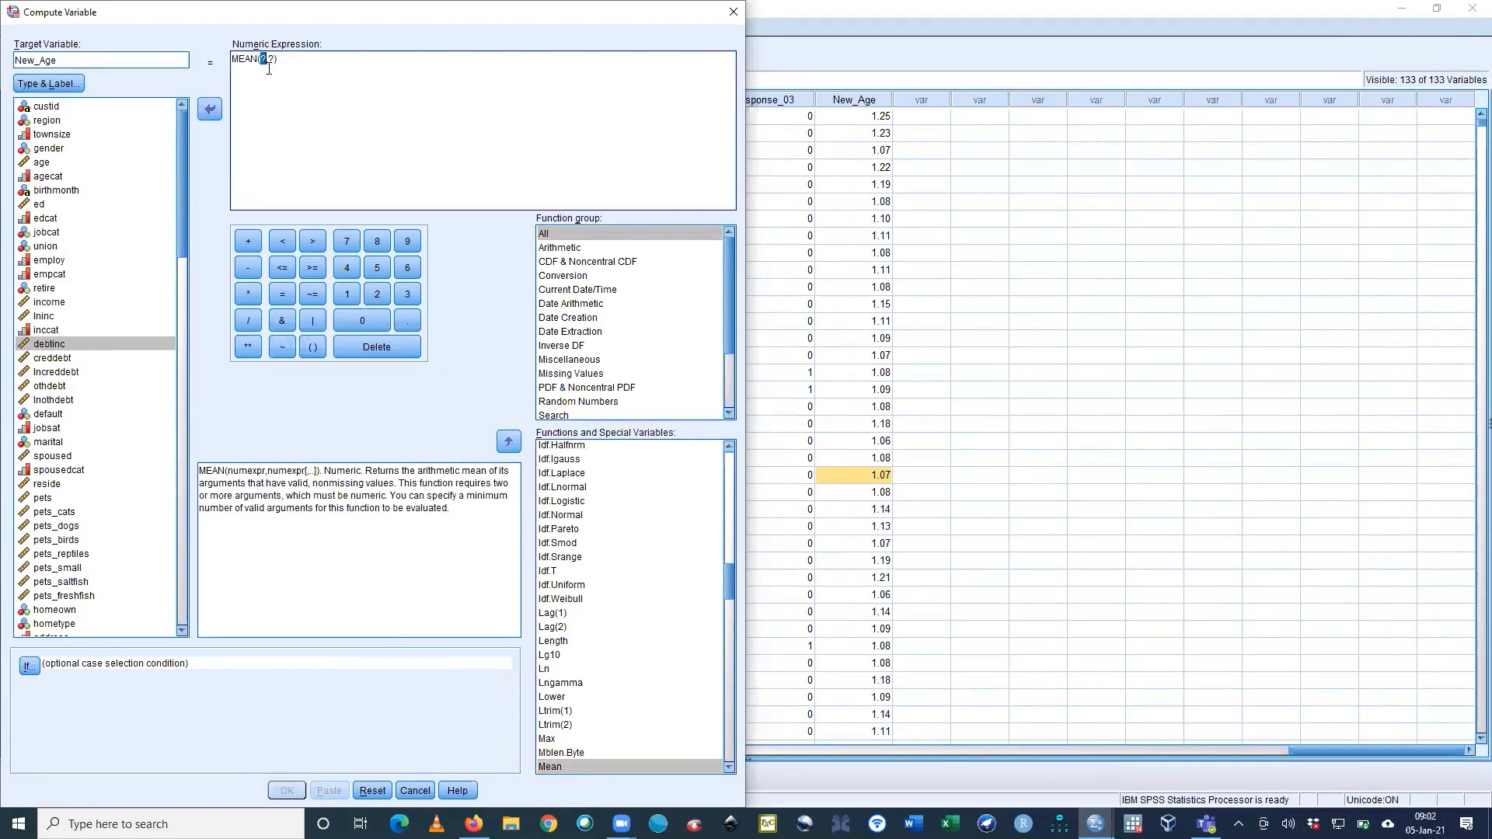
Fill MEAN's arguments with income, debtinc and creddebt, then select the target name
left_click(57, 305)
left_click(209, 110)
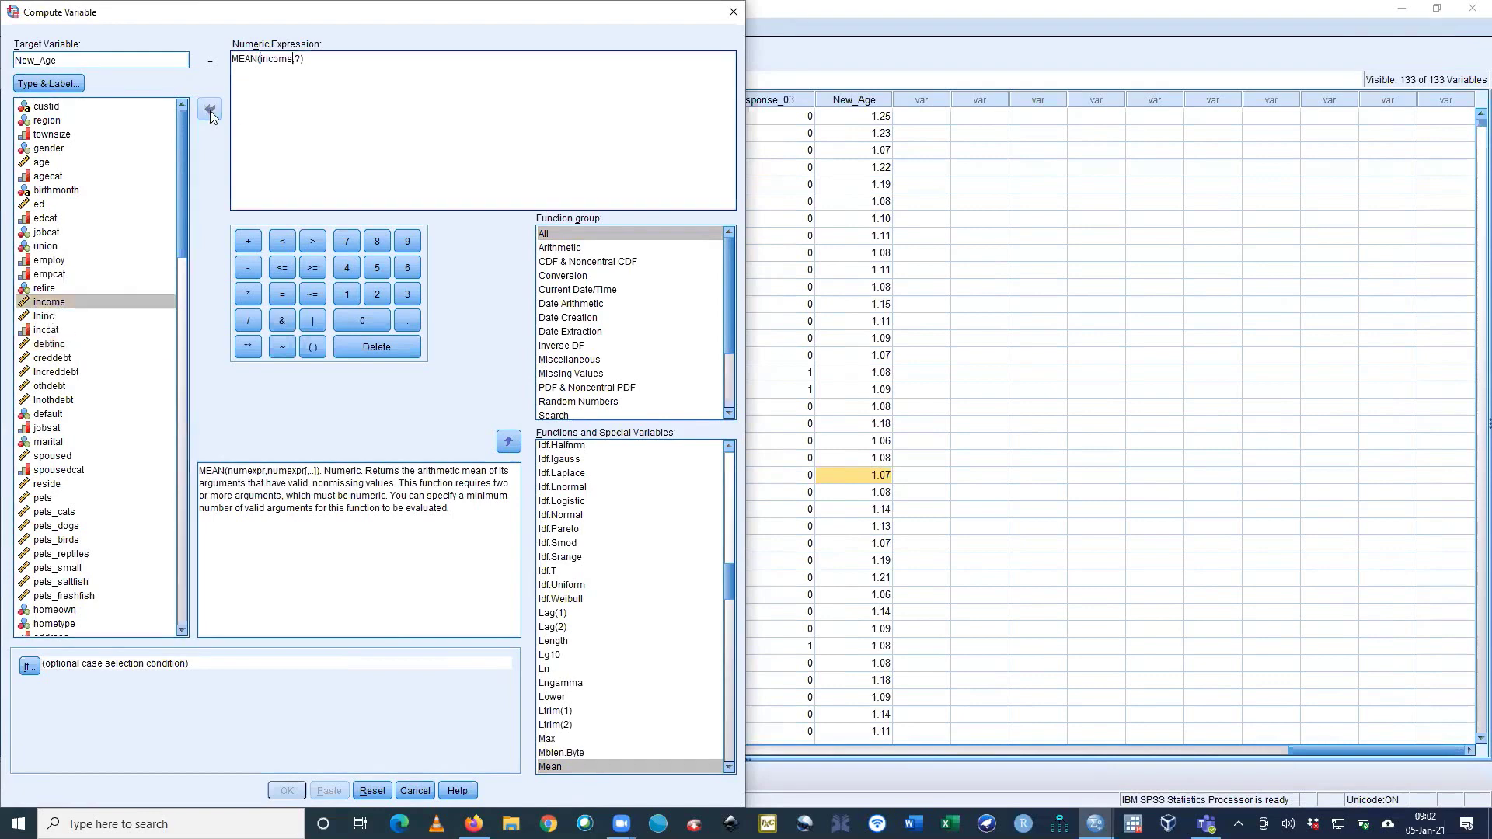
left_click(87, 343)
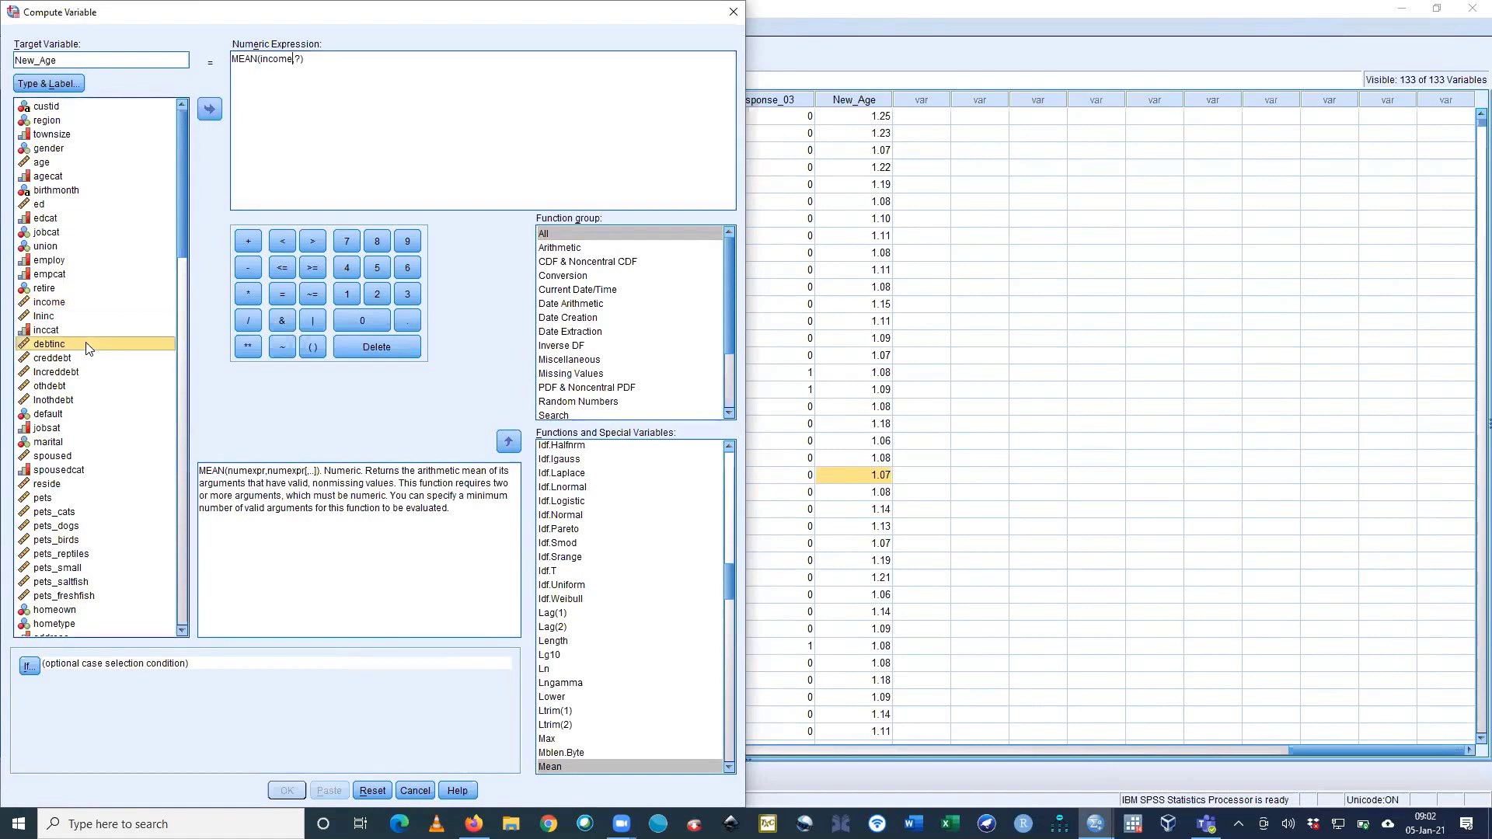
left_click(203, 111)
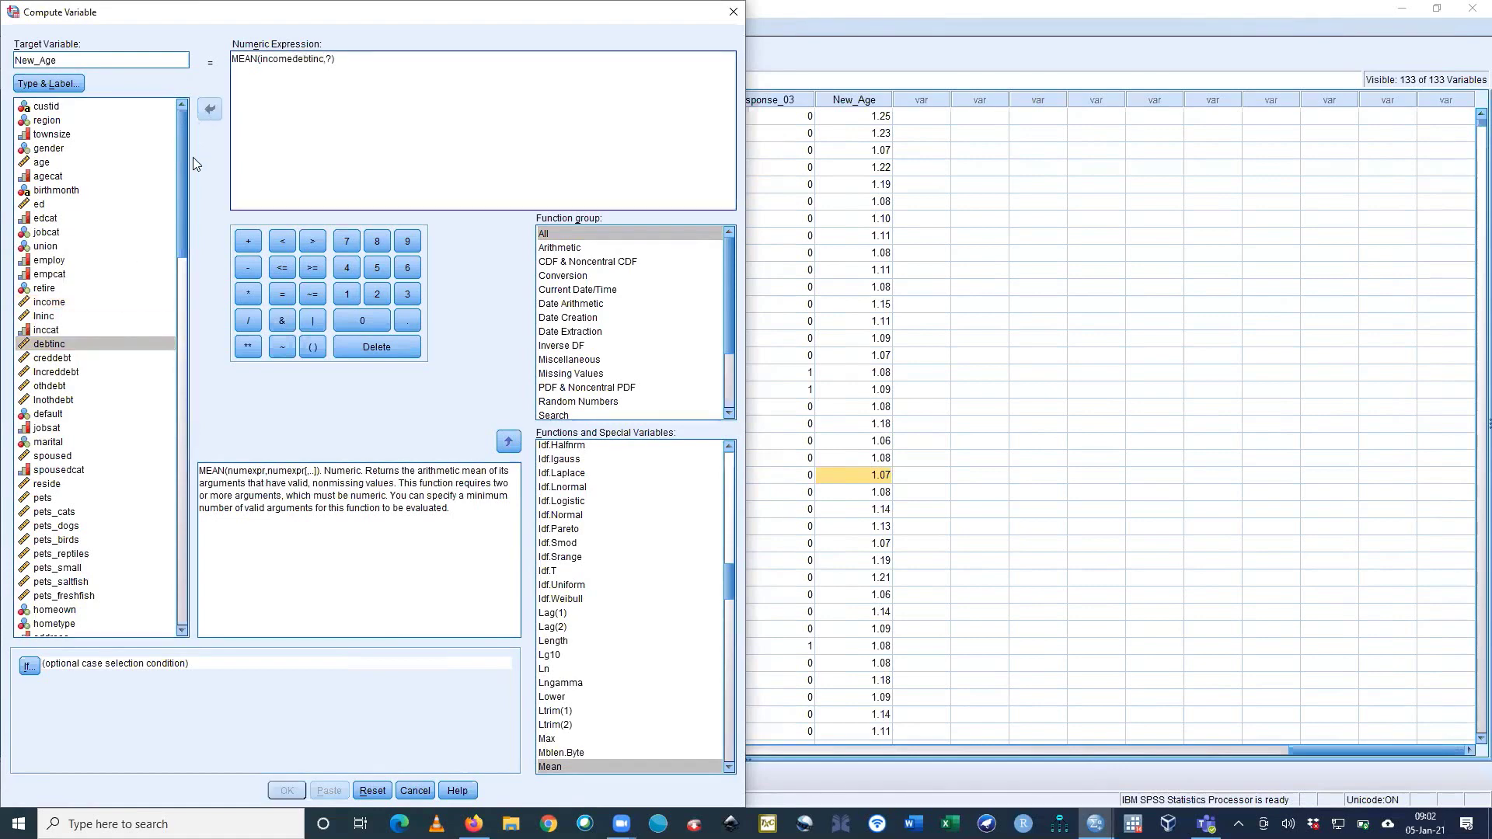
left_click(293, 60)
type(",")
double_click(331, 59)
left_click(84, 360)
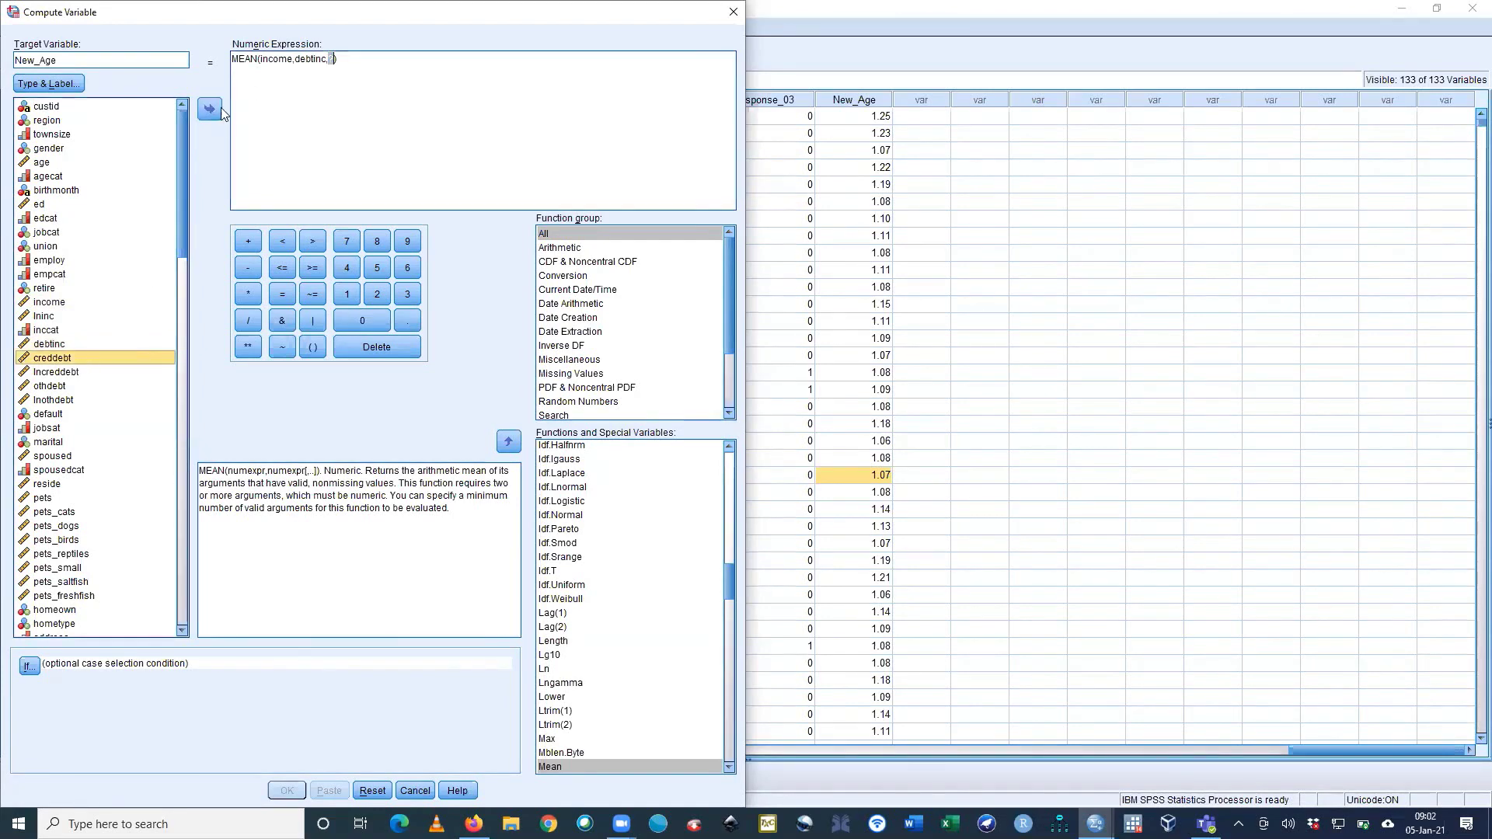
left_click(220, 110)
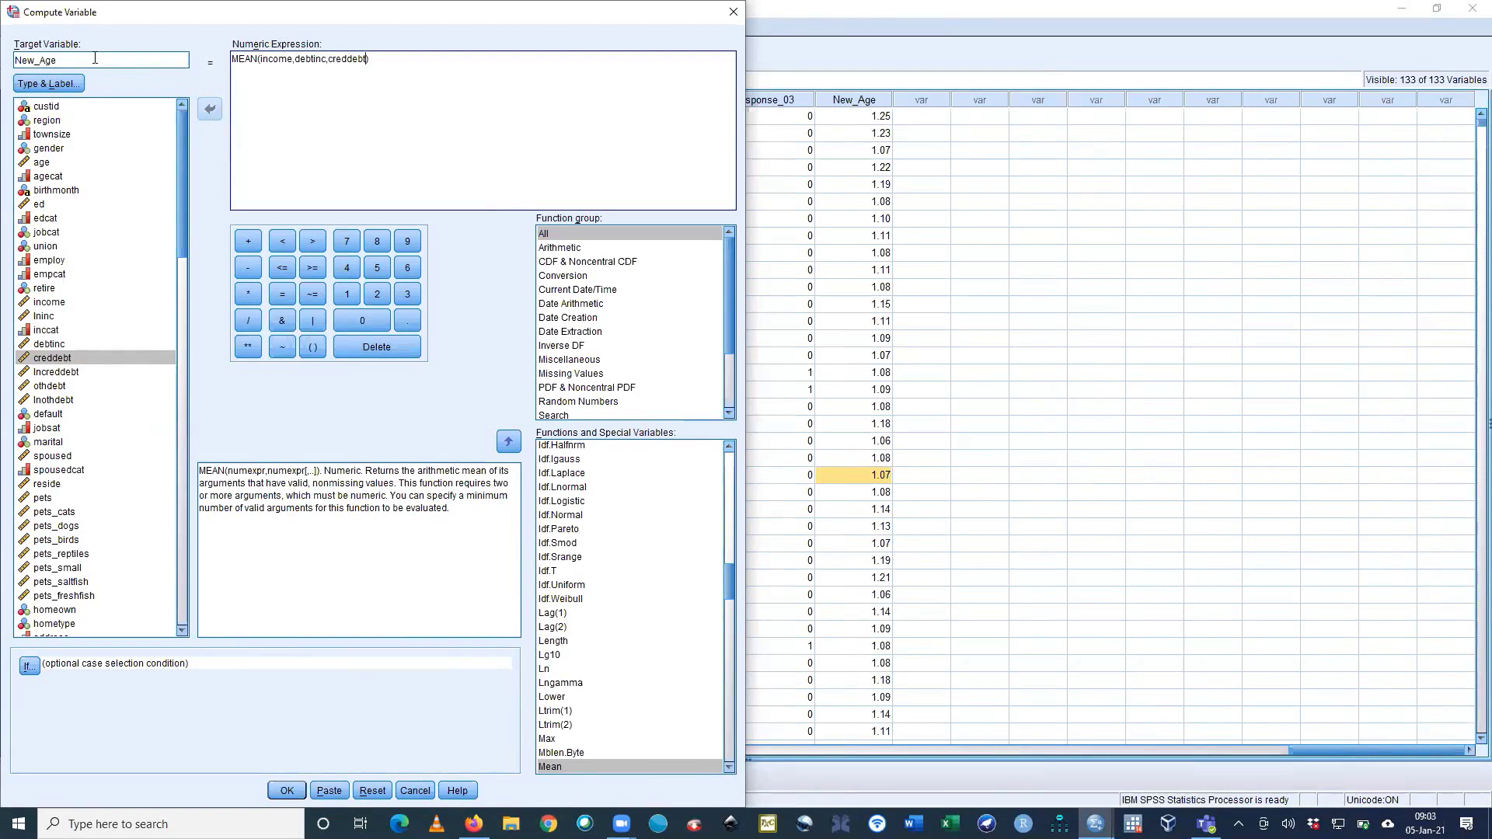
left_click_drag(58, 61, 6, 65)
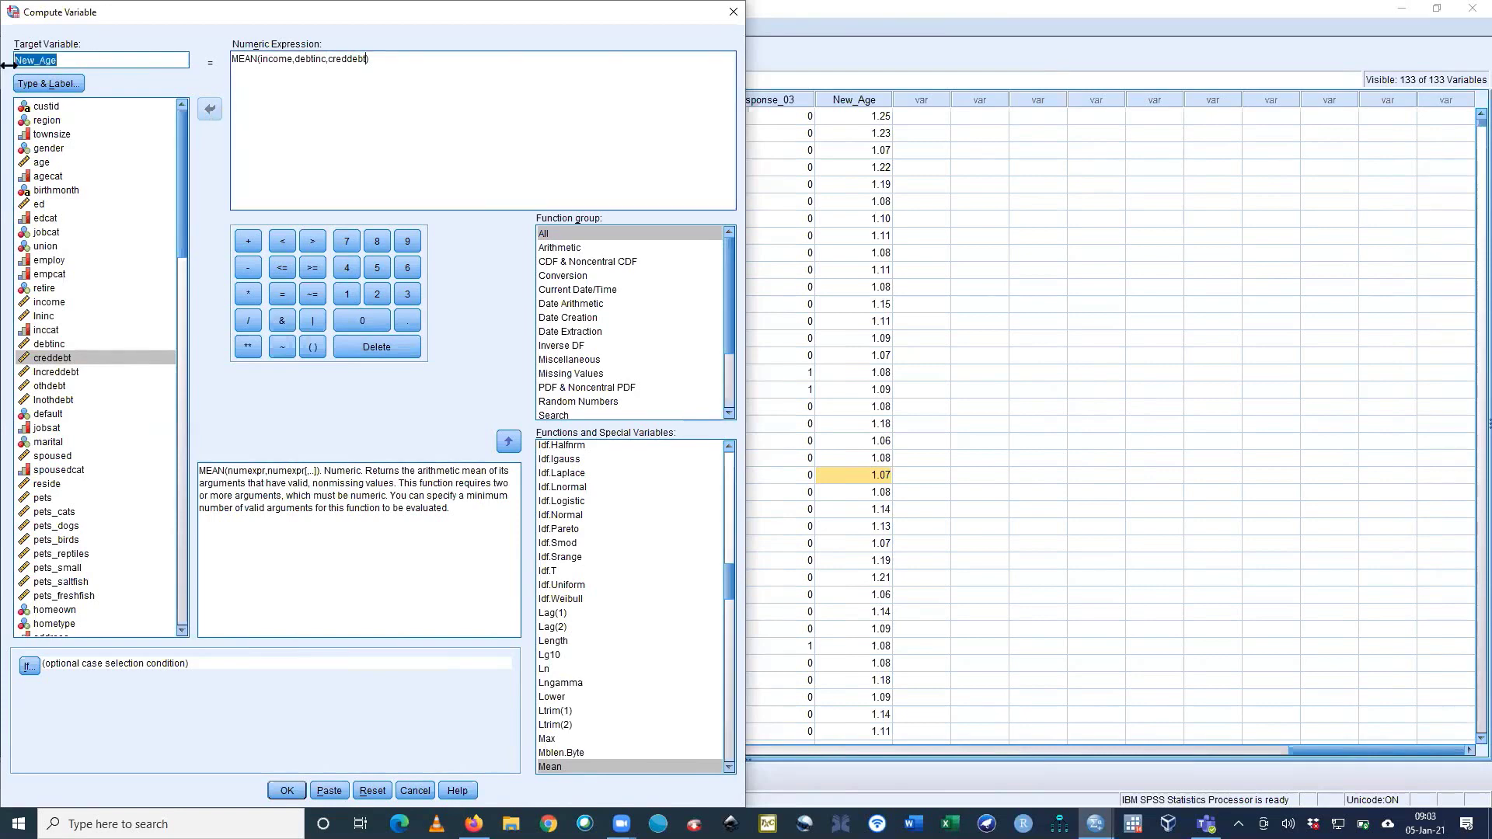
Compute the mean as New_Income, view its new column, and reopen Compute Variable
type("Income")
type("New_")
left_click(286, 791)
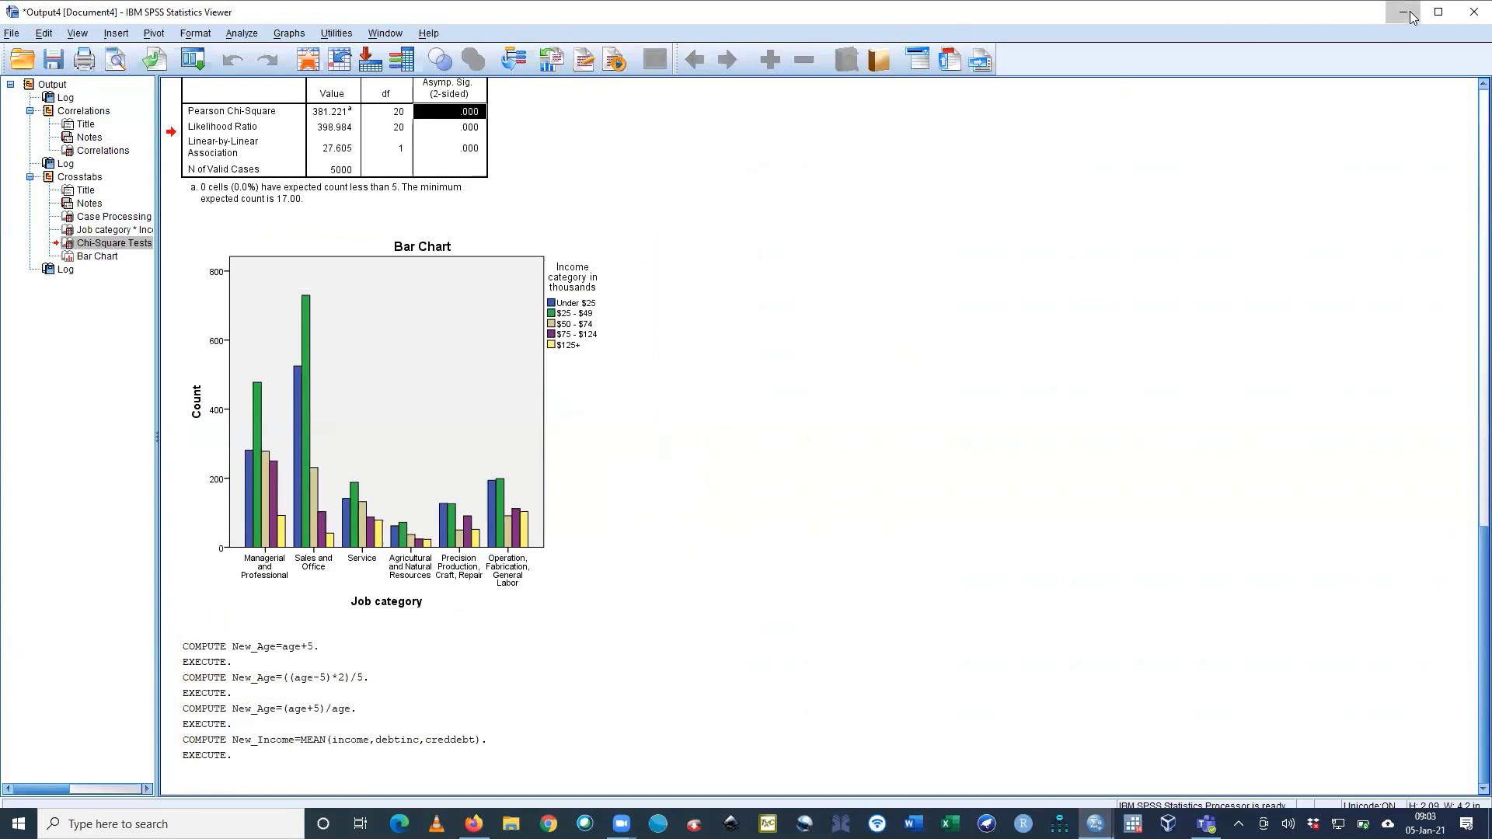
key("alt+Tab")
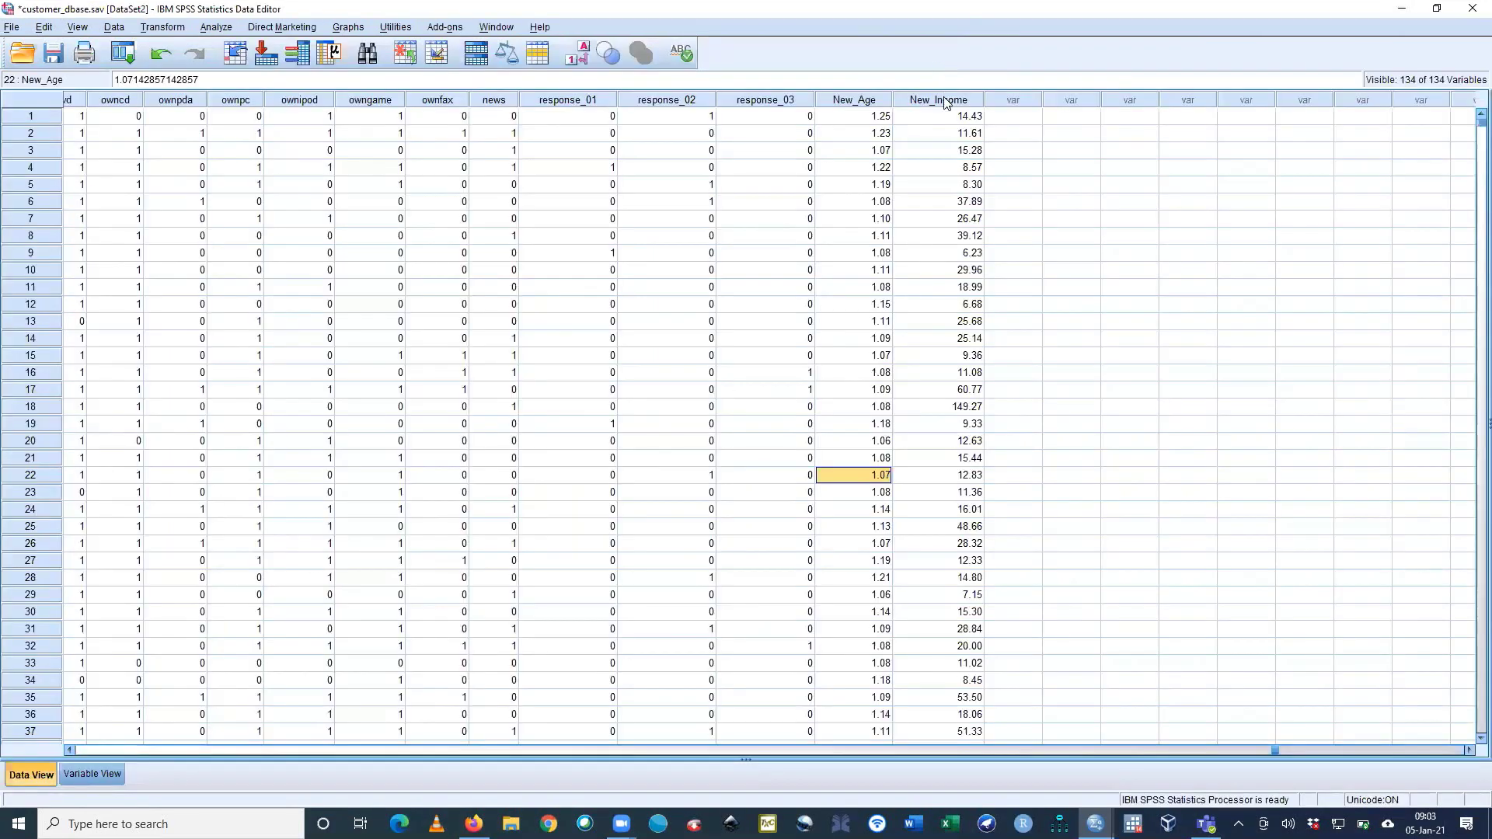
left_click(943, 100)
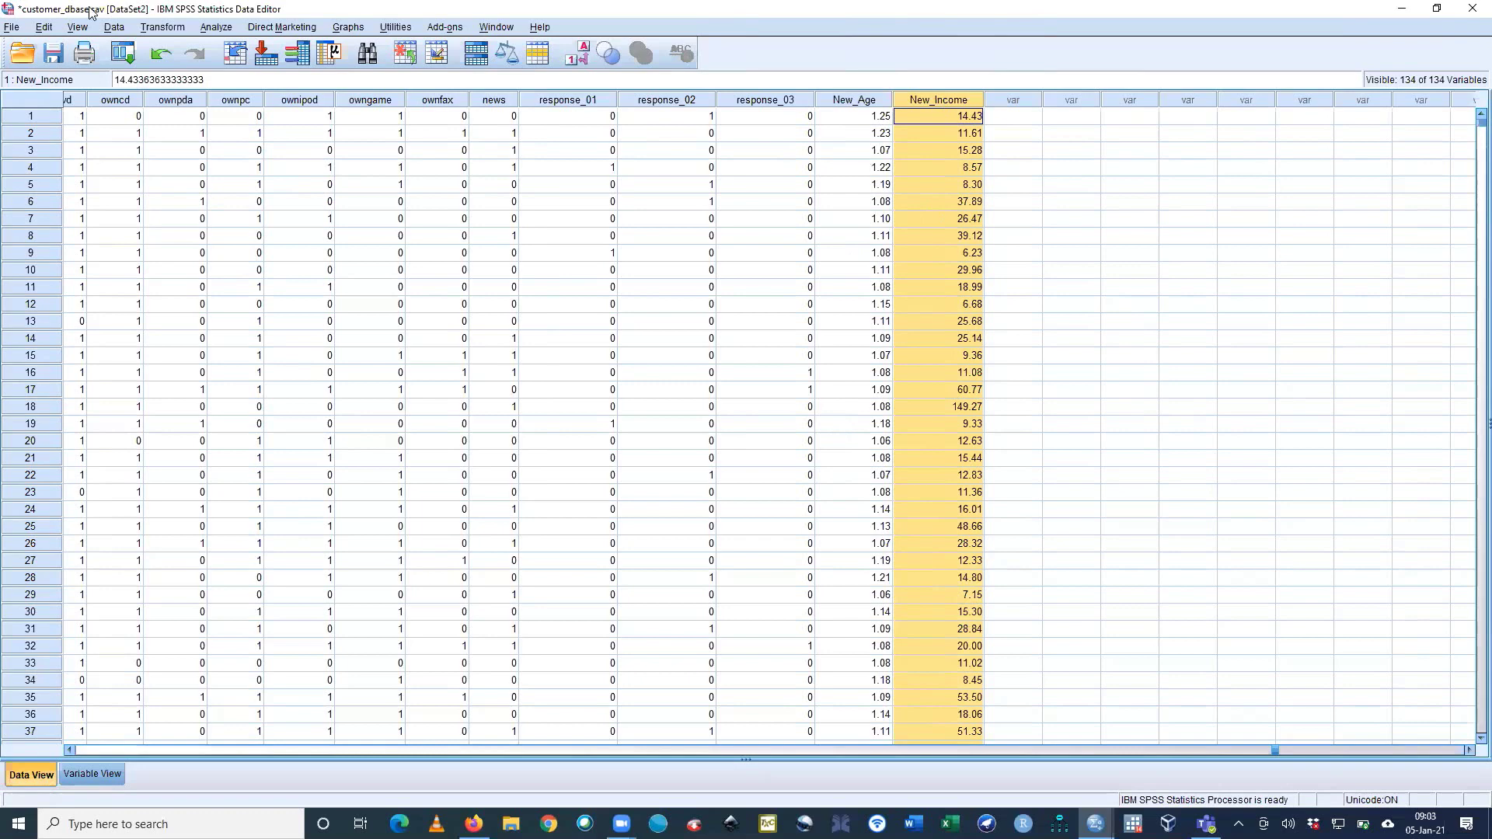
left_click(169, 30)
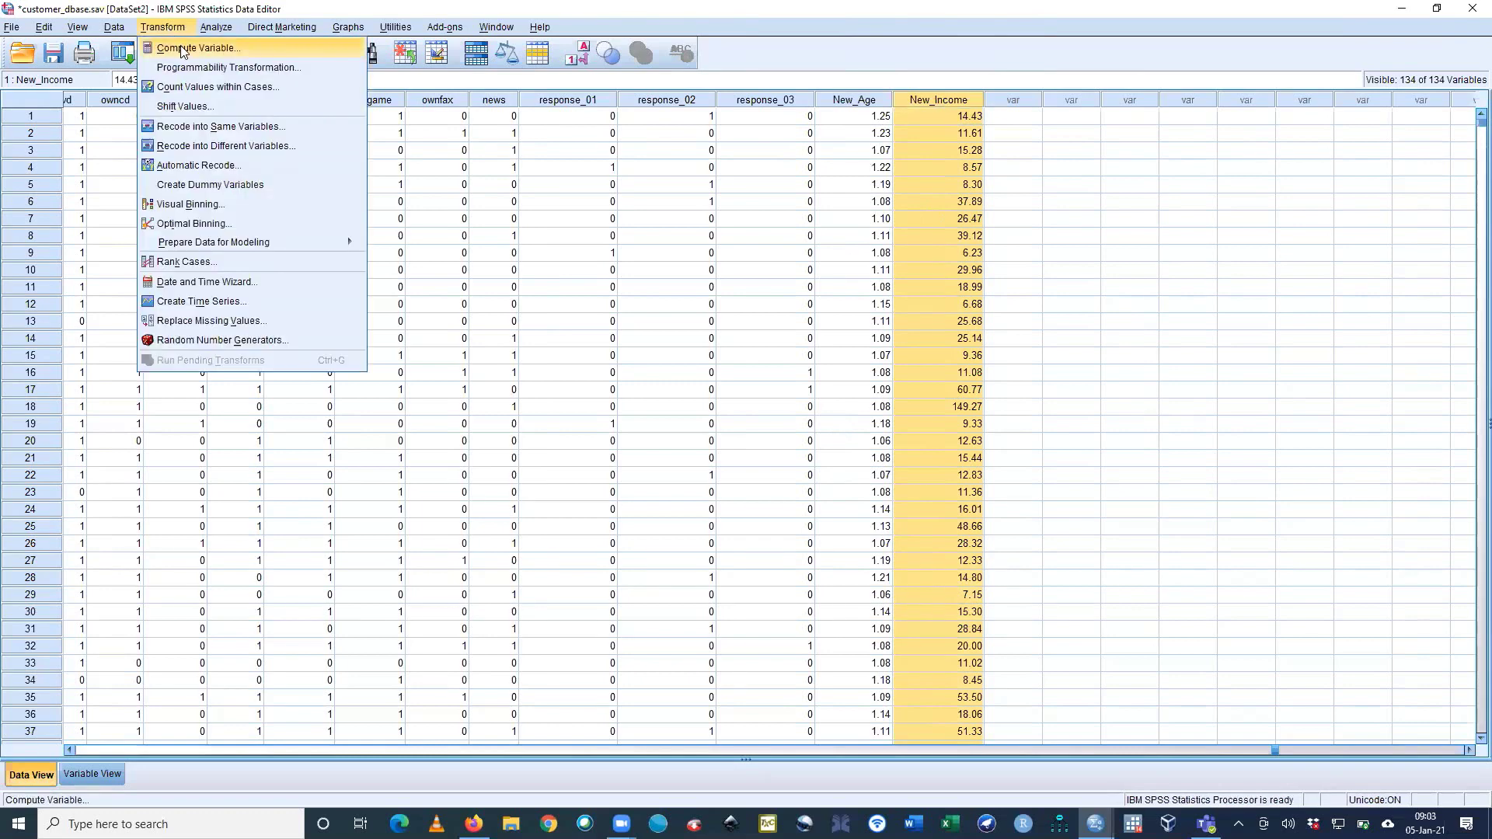
left_click(182, 50)
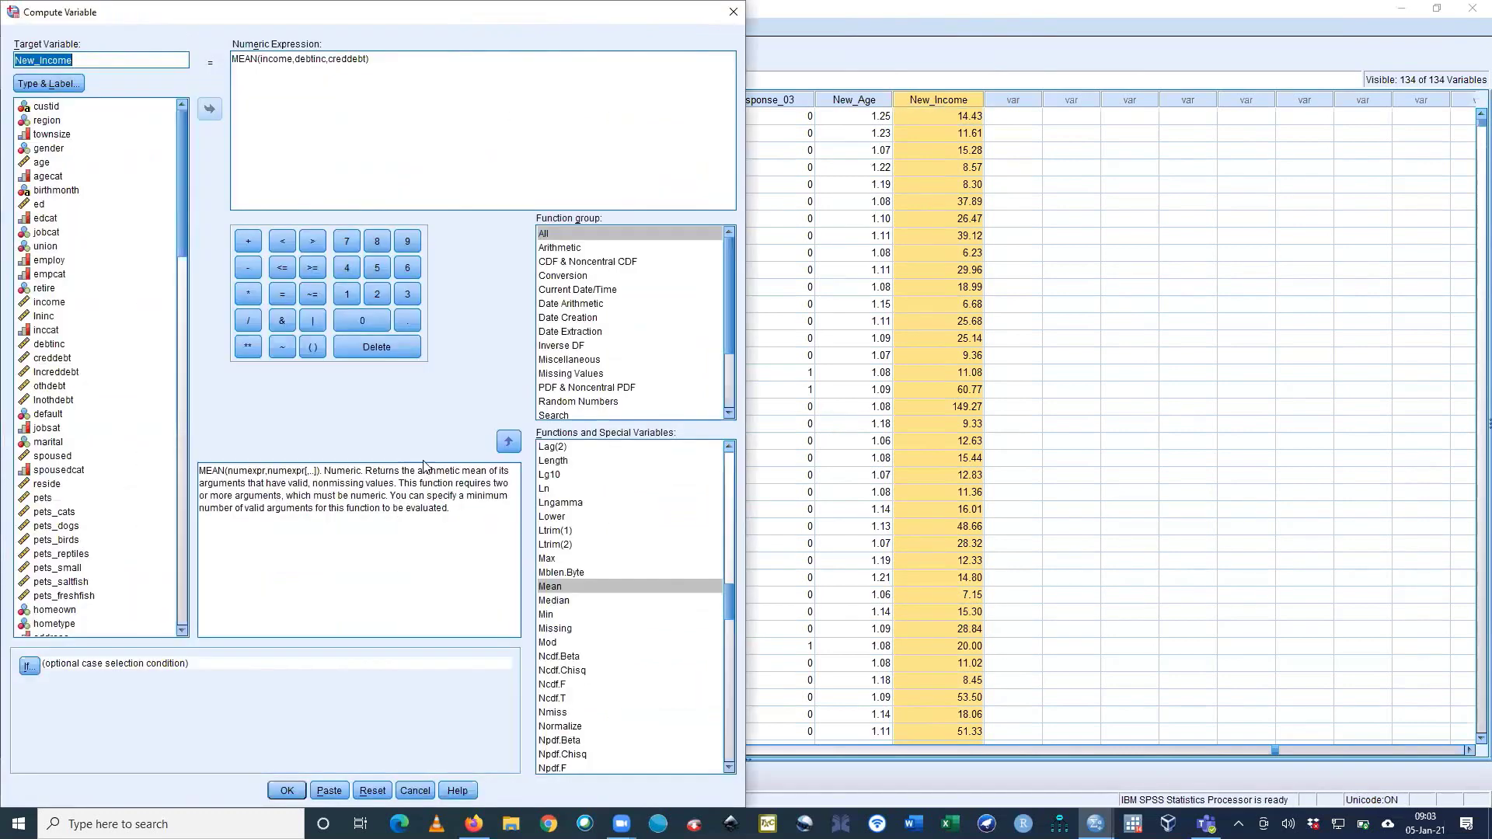
Replace the MEAN expression with LG10(income) as the Numeric Expression
left_click(584, 602)
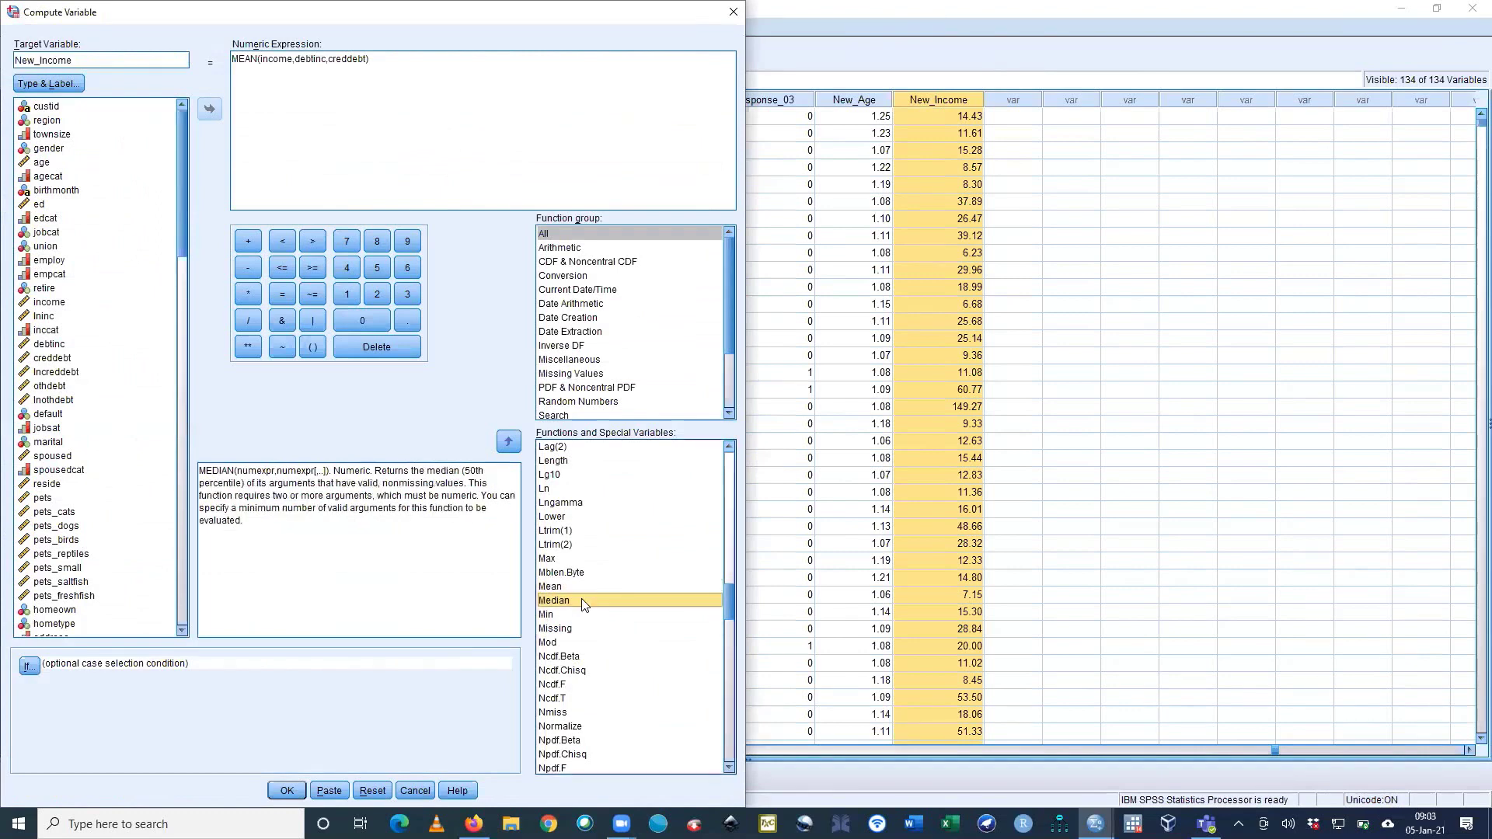
left_click(566, 645)
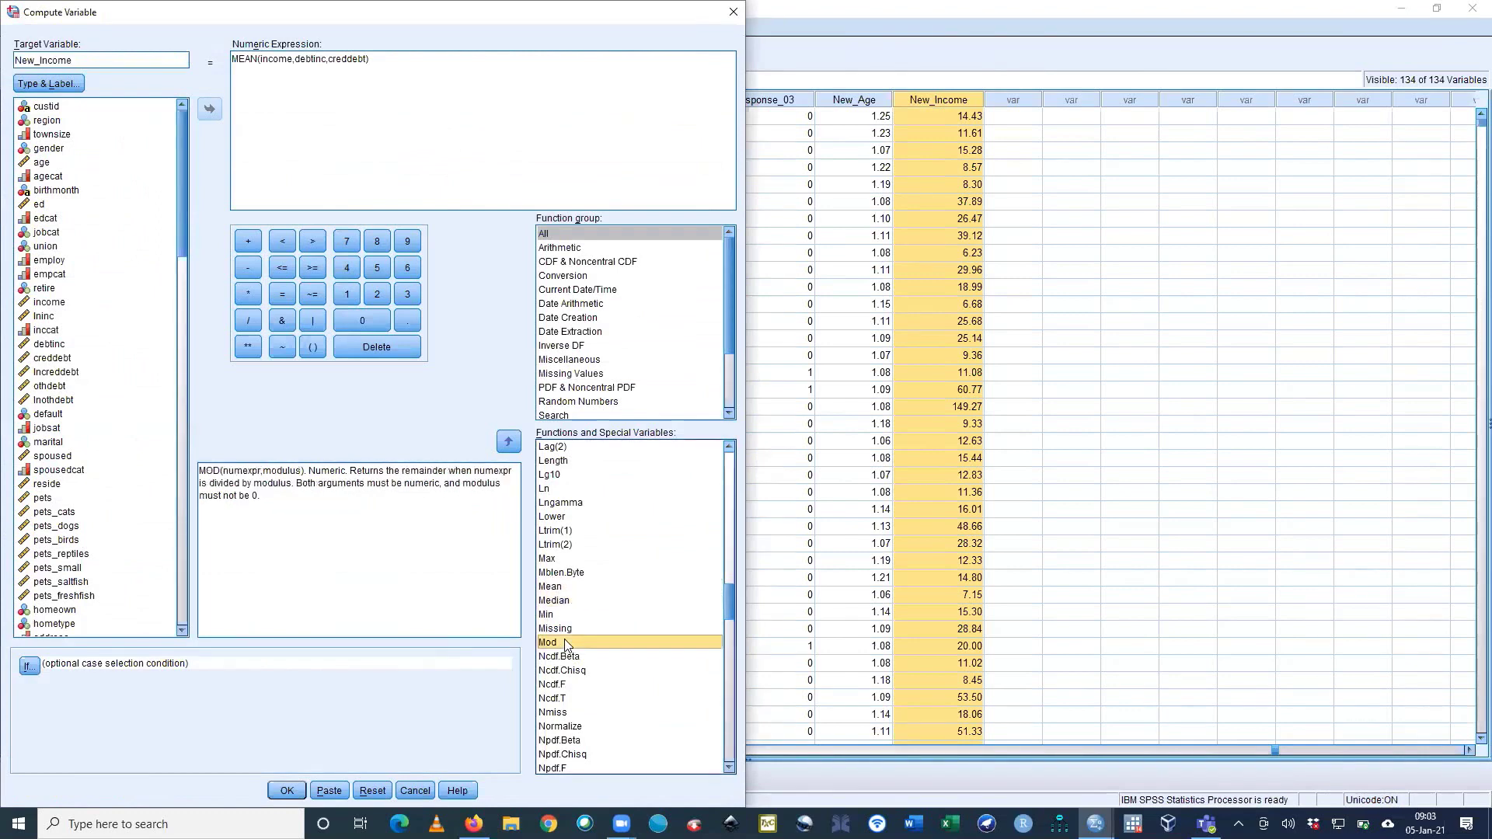
scroll(565, 645, "up", 1)
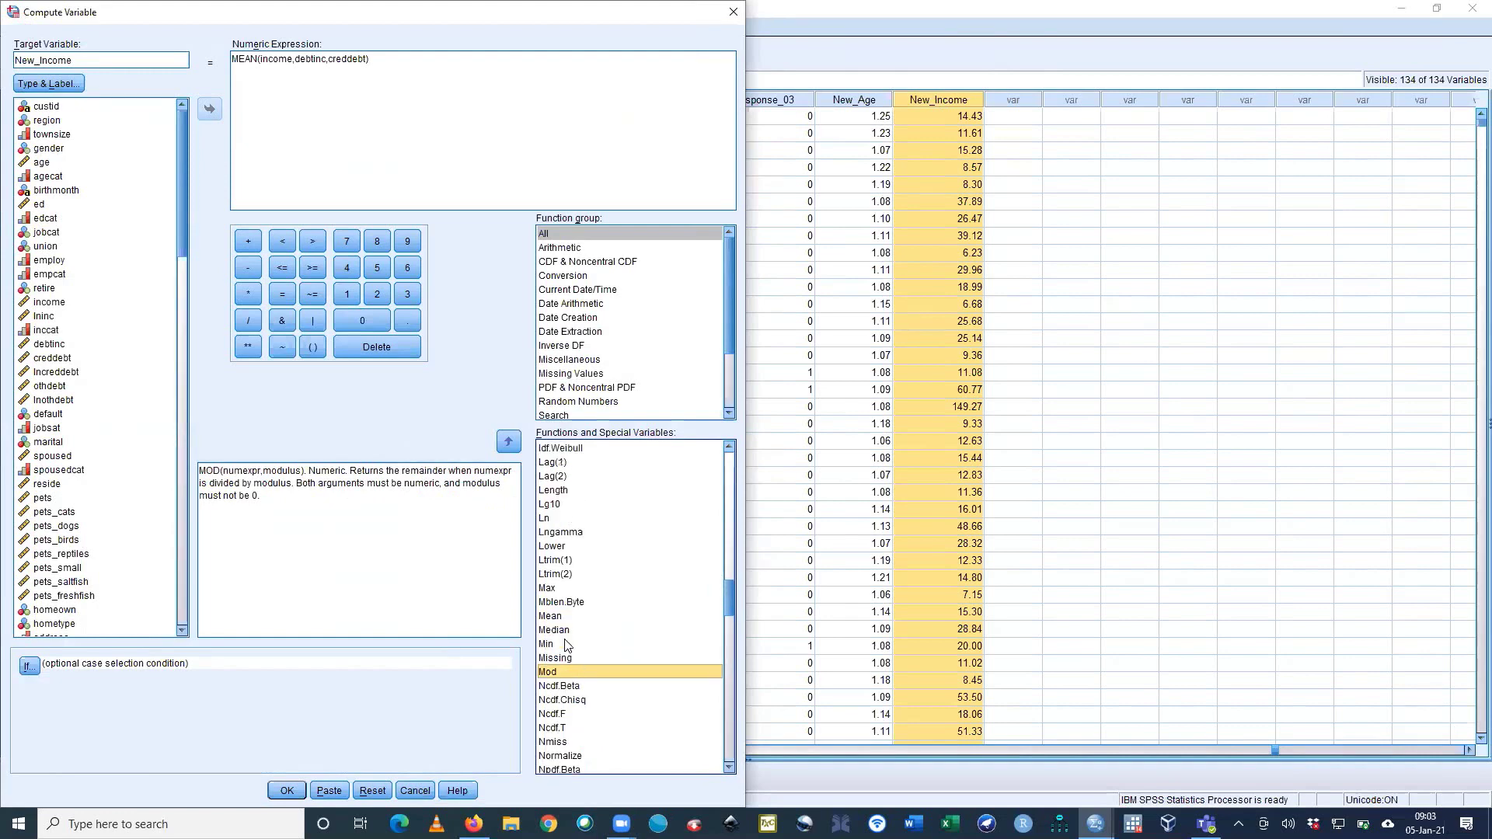
double_click(252, 59)
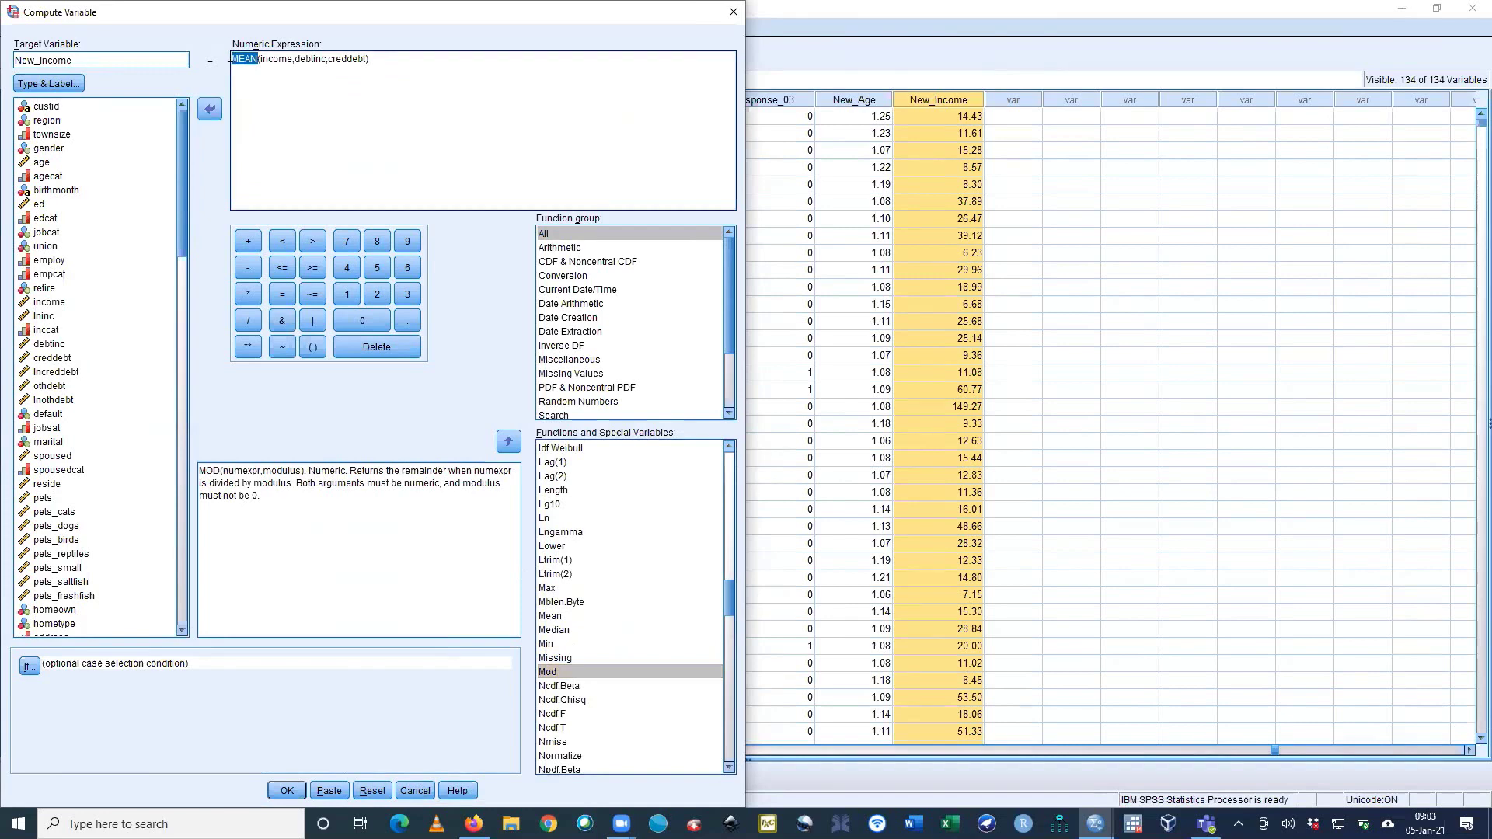
left_click(565, 506)
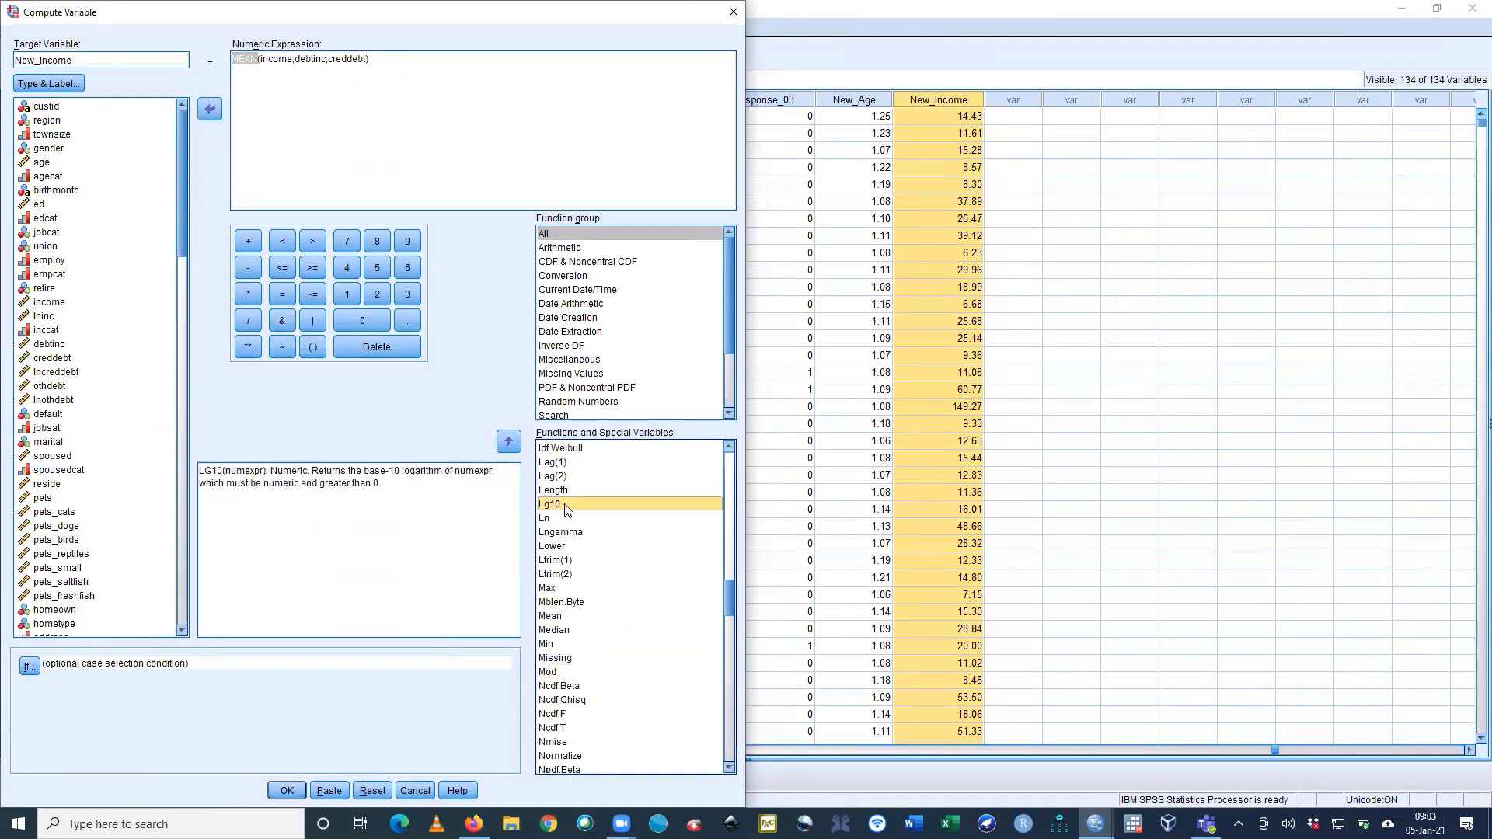
double_click(567, 505)
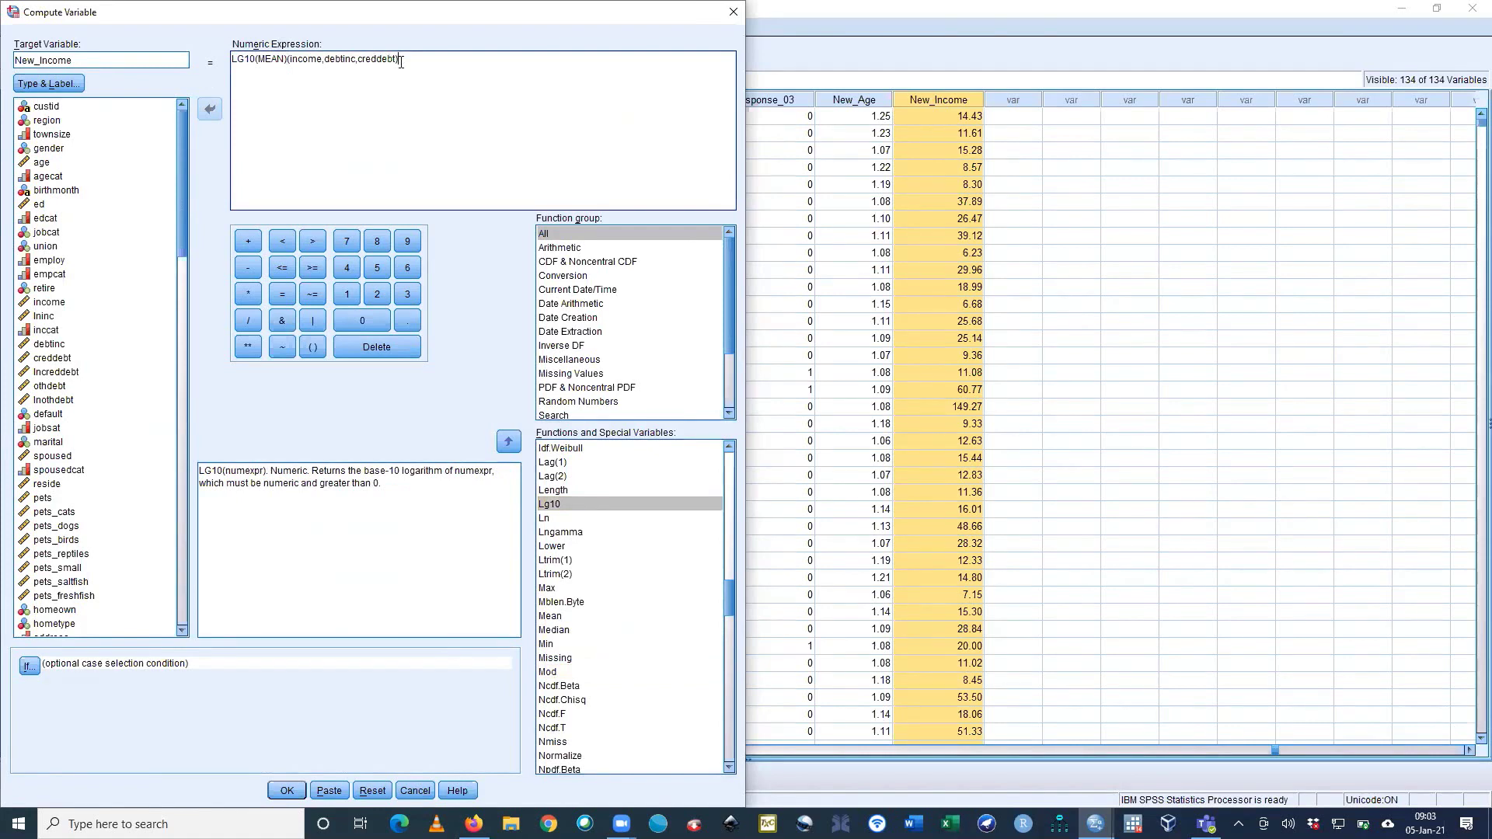
left_click_drag(400, 60, 260, 59)
key("Delete")
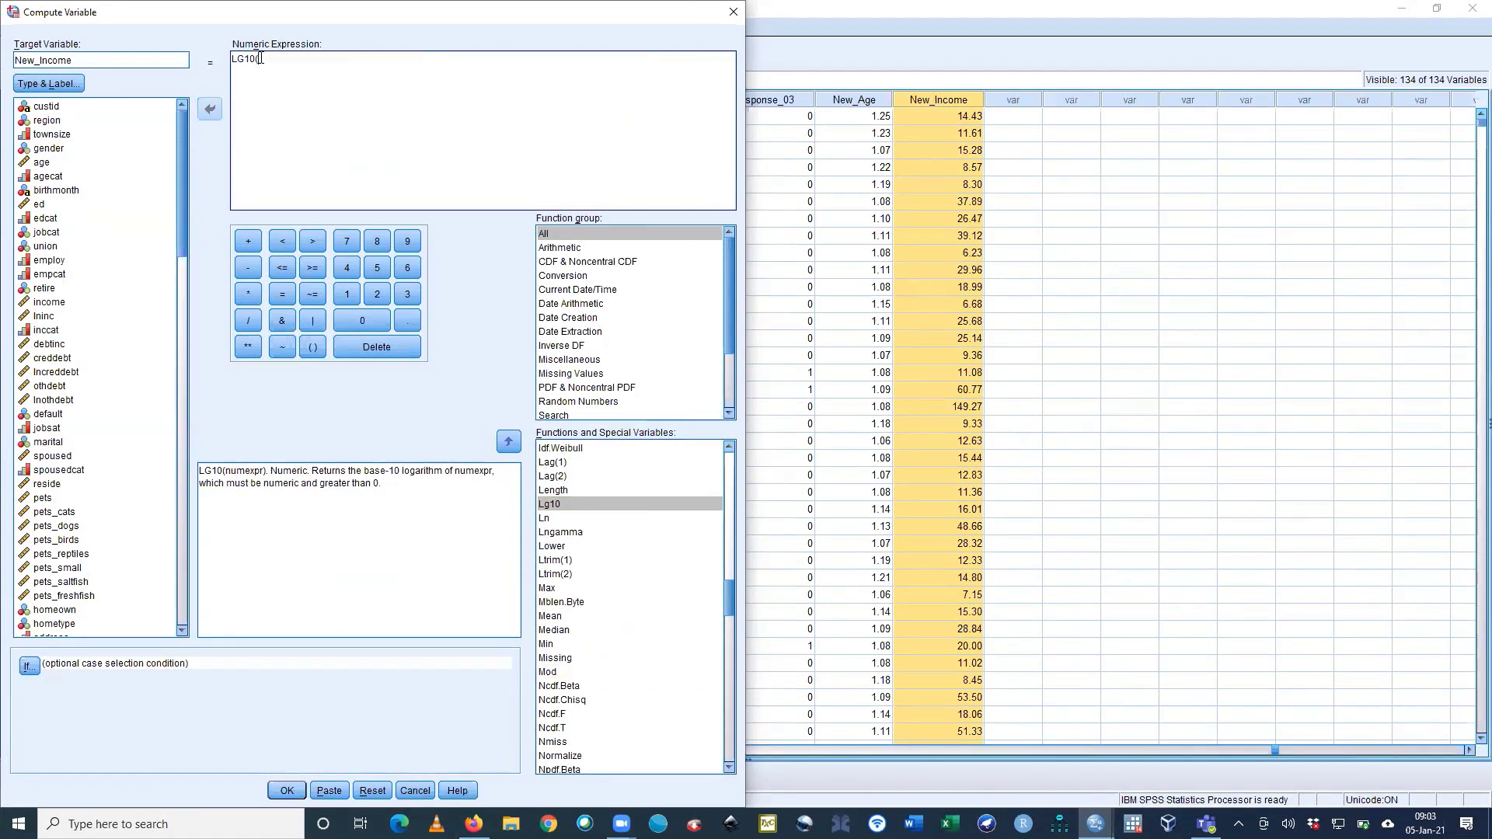
left_click(68, 305)
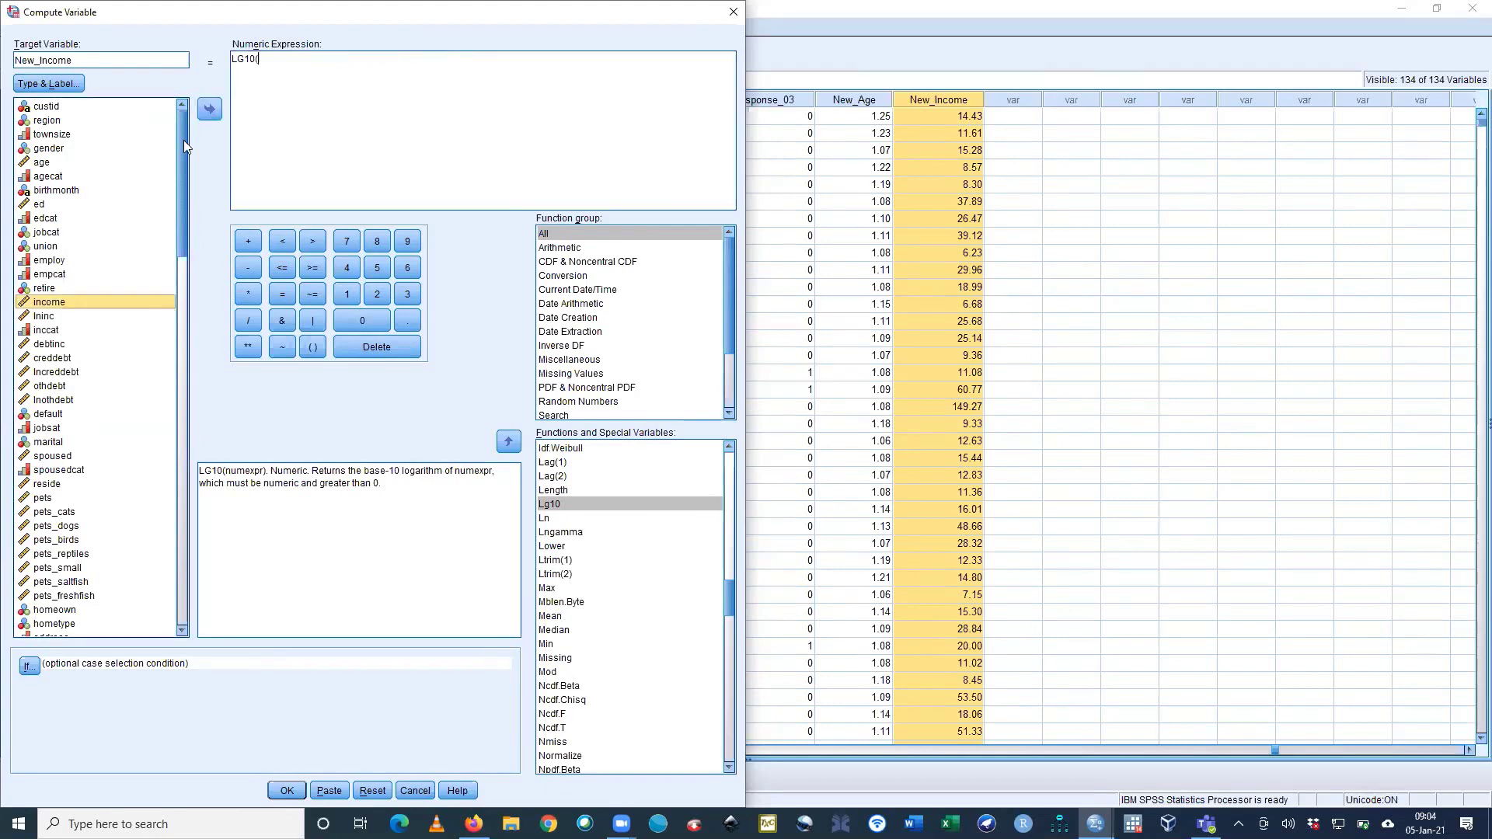
left_click(210, 109)
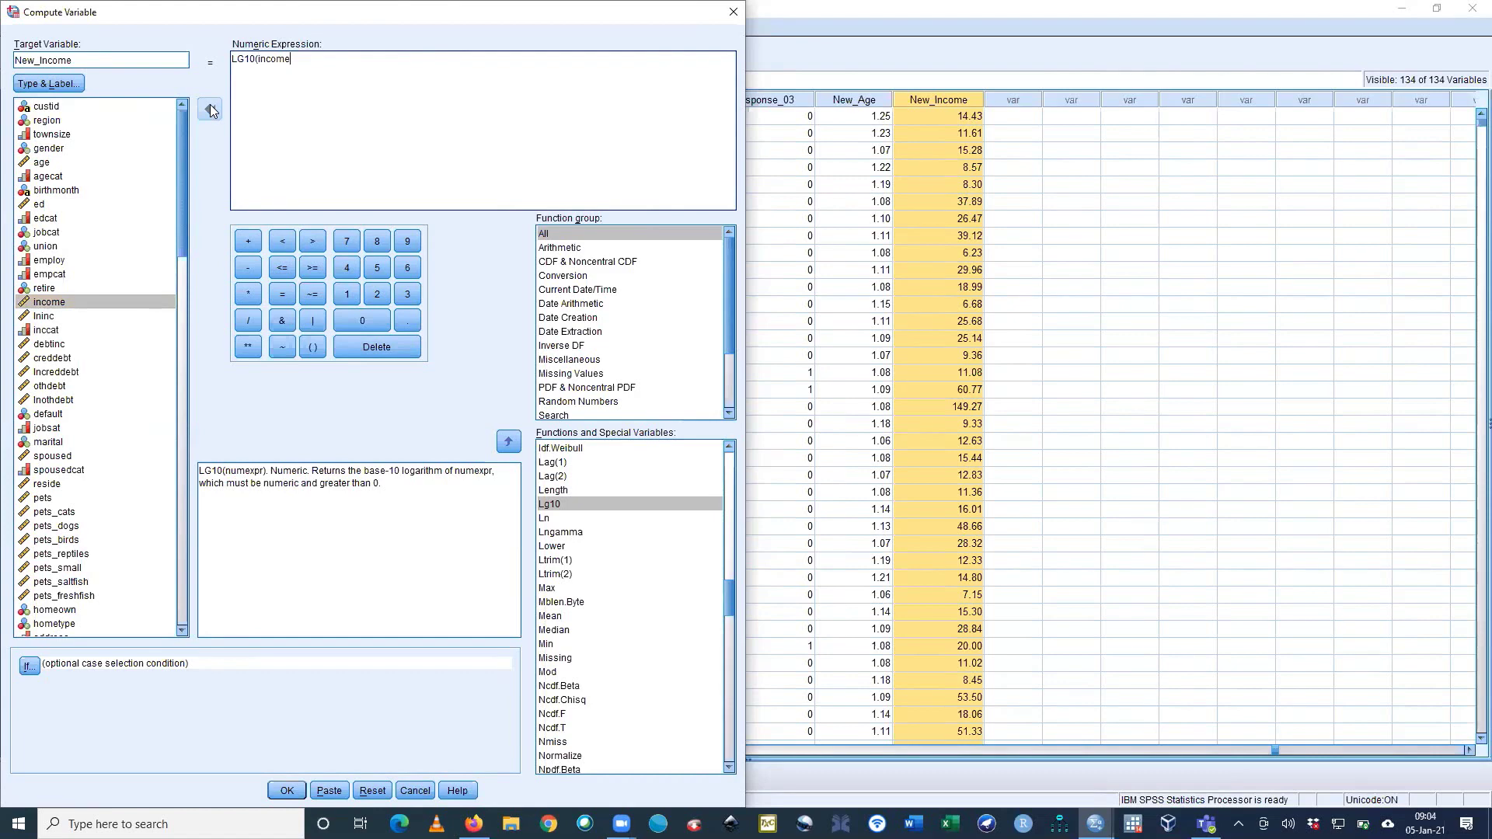
type(")")
Remove the 'New' prefix from the target name and type 'Log' in its place
left_click_drag(38, 57, 6, 66)
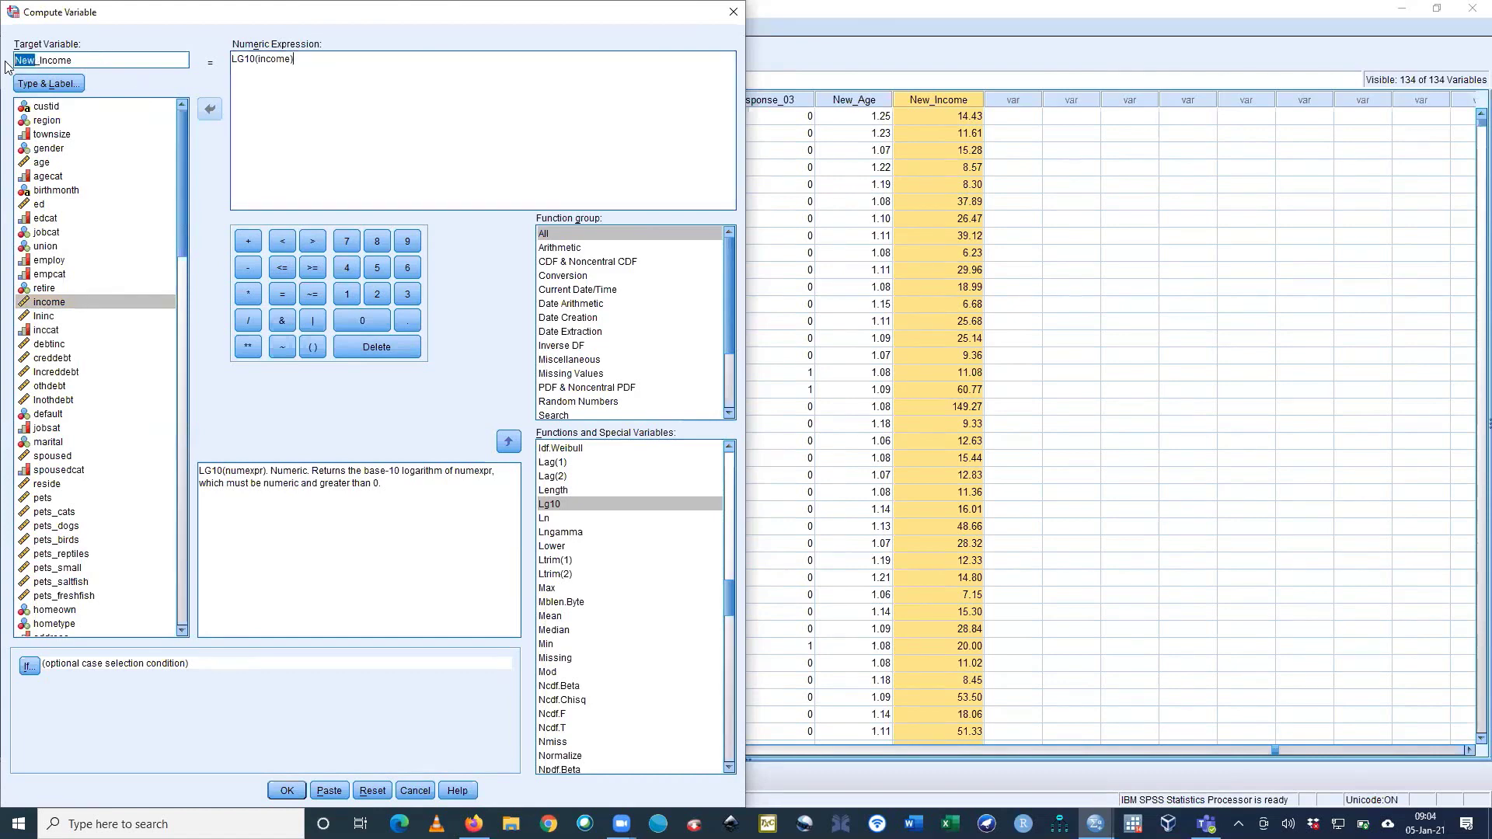
key("BackSpace")
type("Log")
Scroll the data view down and back up to check the new Log_Income column
scroll(587, 736, "down", 6)
scroll(586, 734, "up", 7)
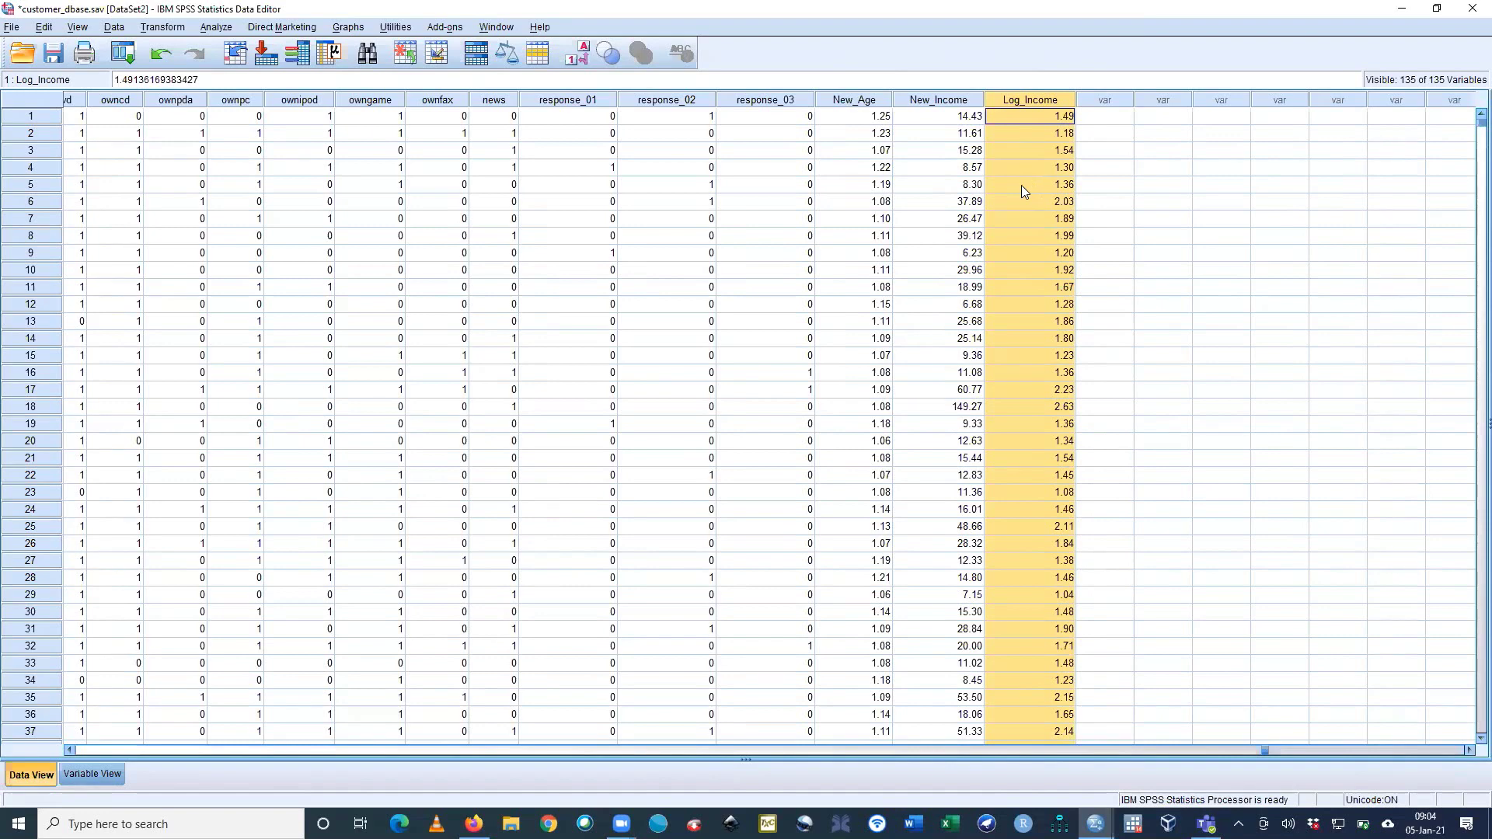
Reopen Transform > Compute Variable and clear the previous LG10(income) expression
left_click(168, 30)
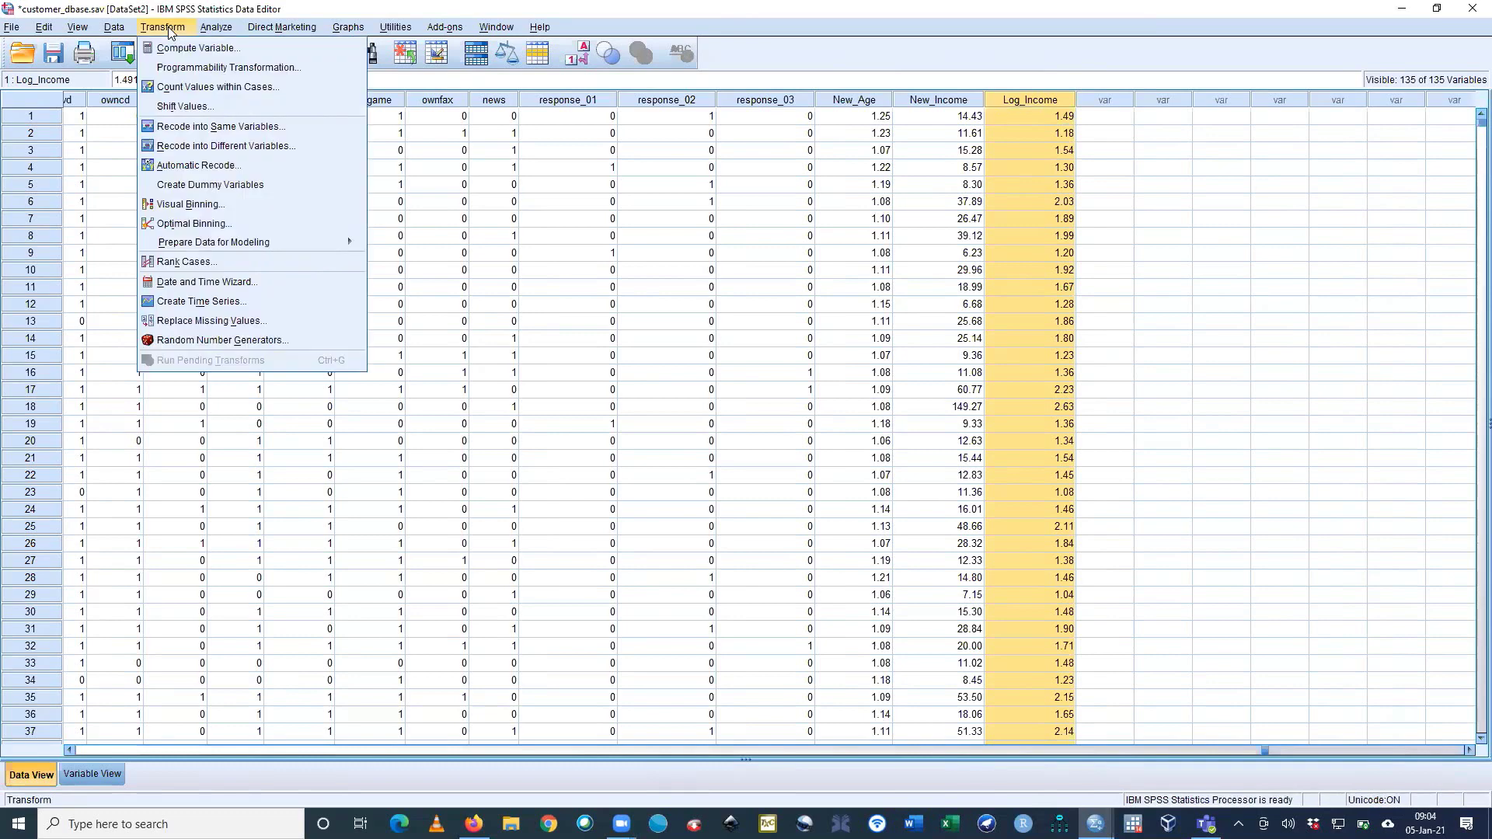
left_click(199, 49)
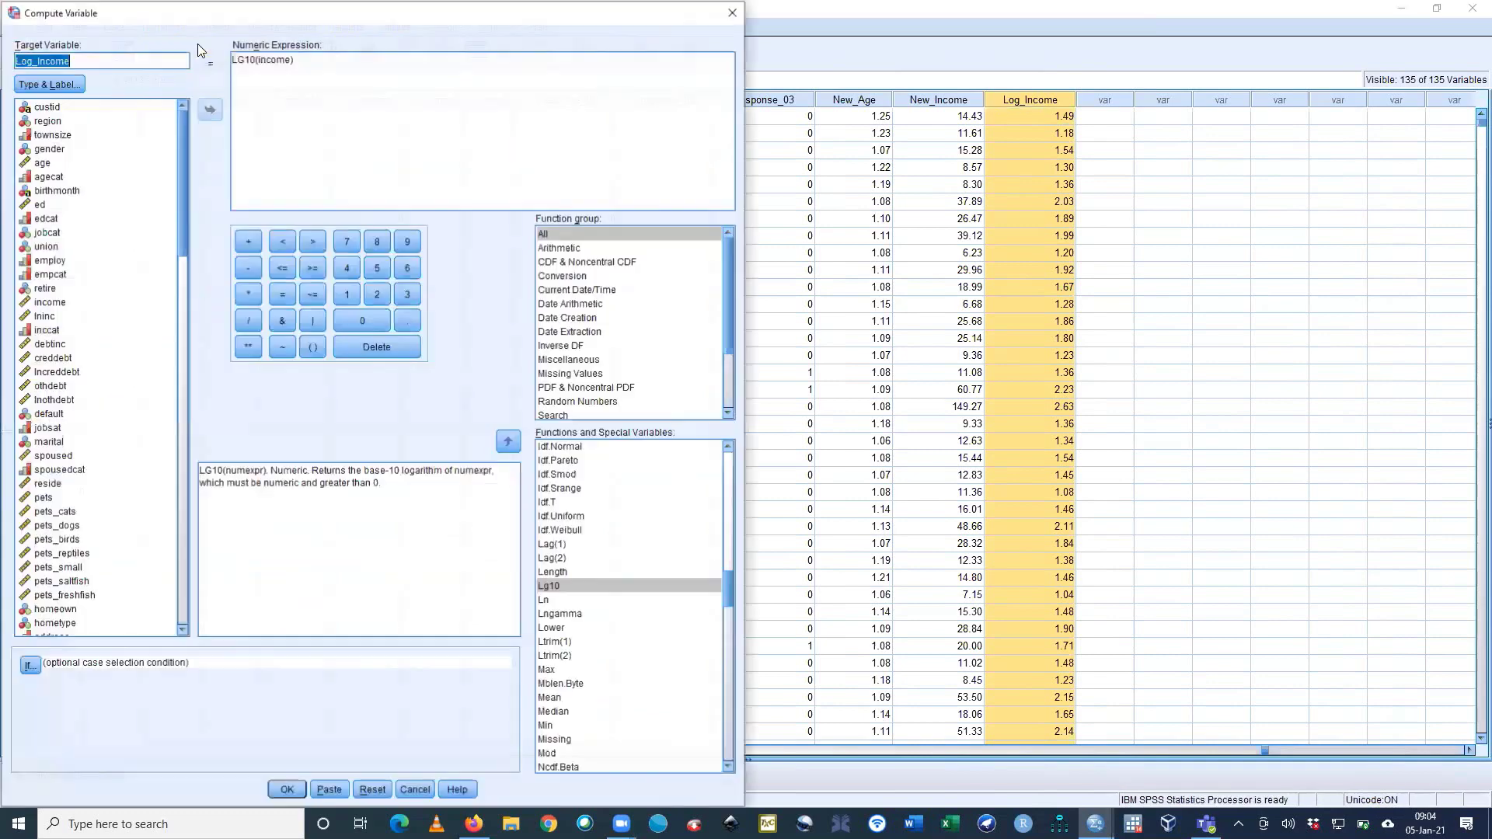
left_click_drag(295, 60, 209, 66)
key("Delete")
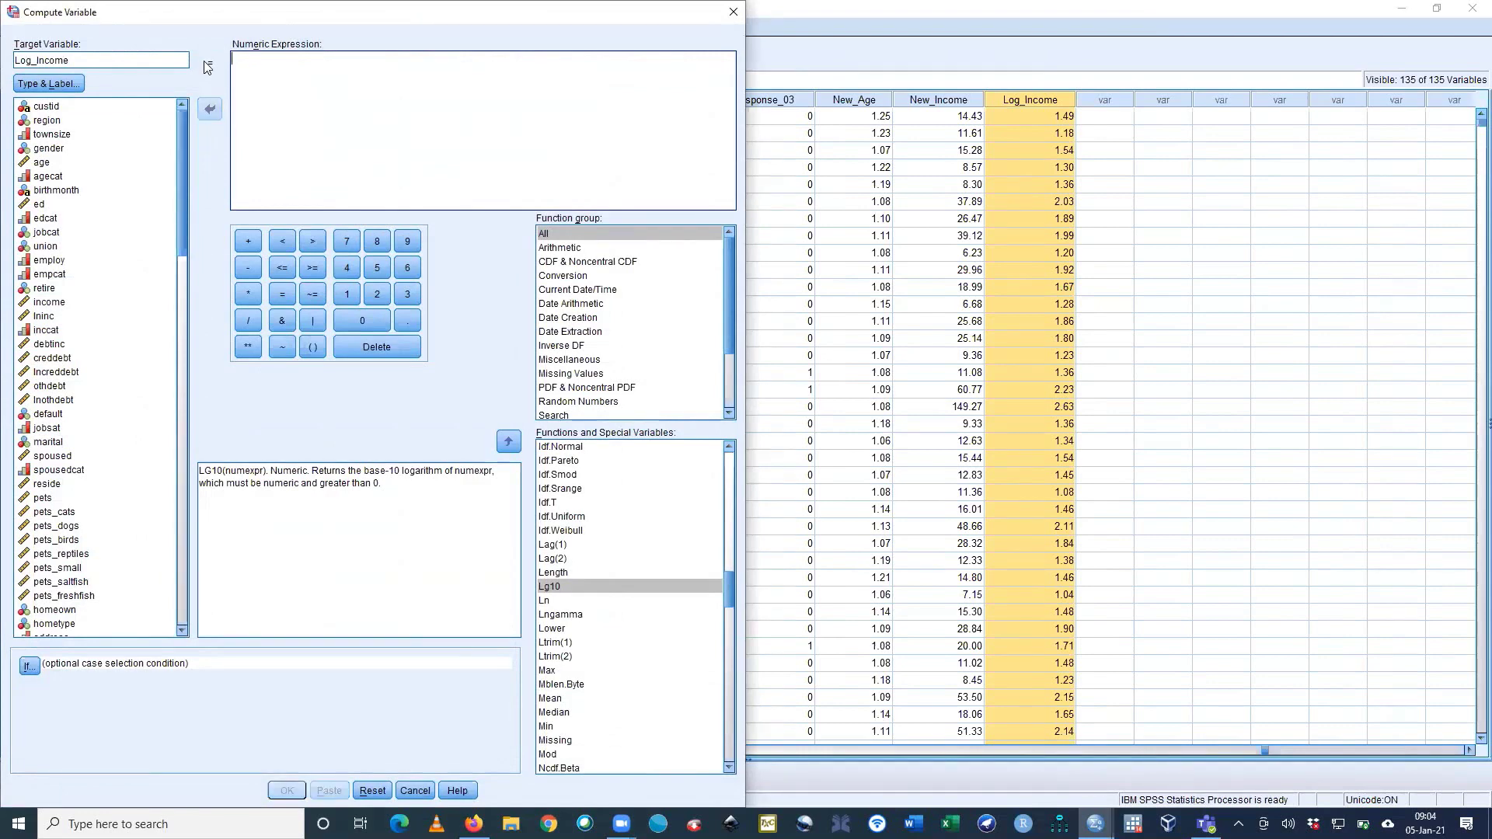
Build the expression SQRT(age) and rename the target variable to N_Age
left_click(605, 599)
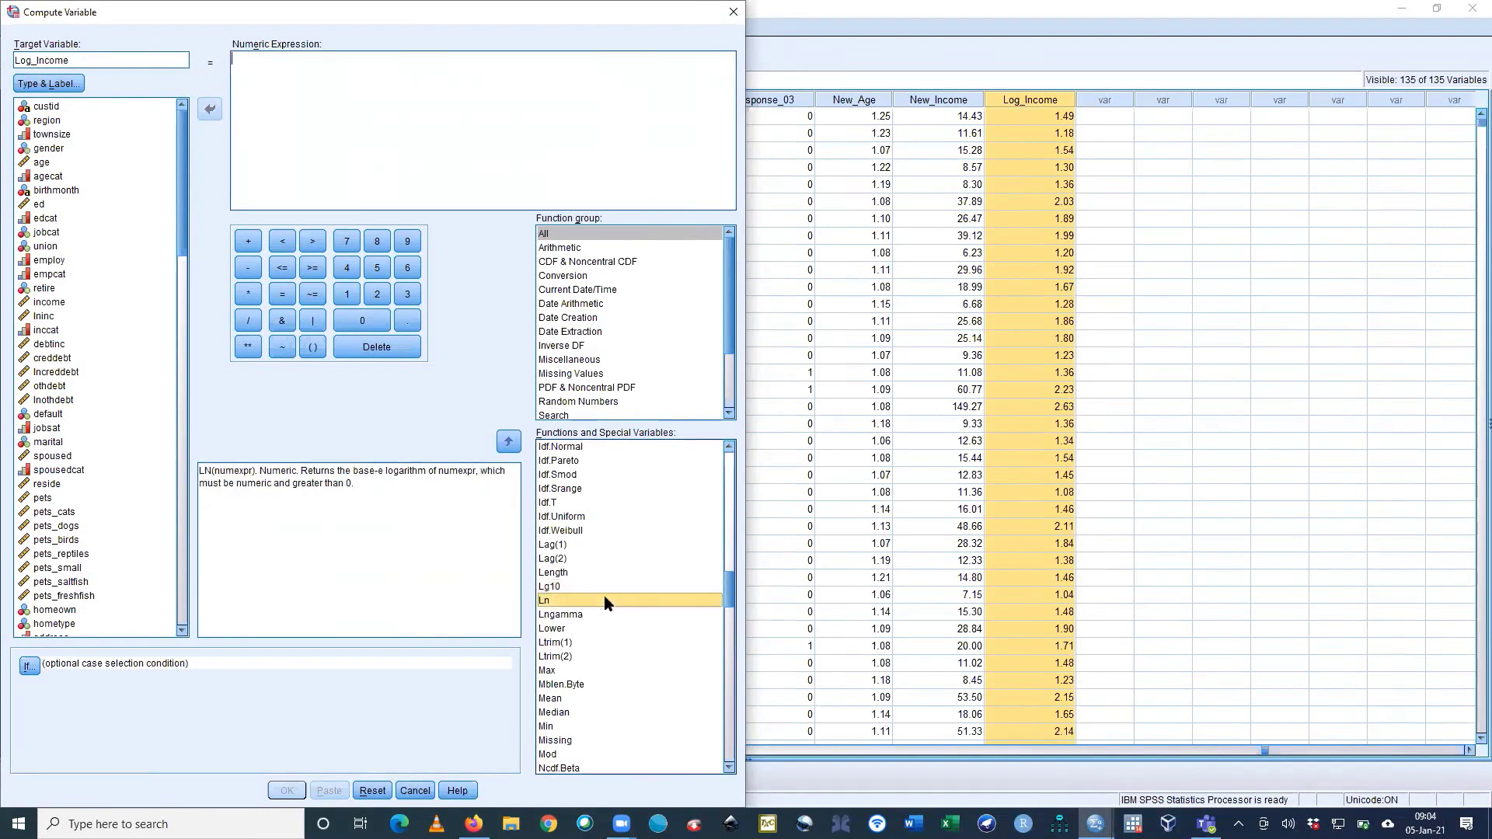
key("s")
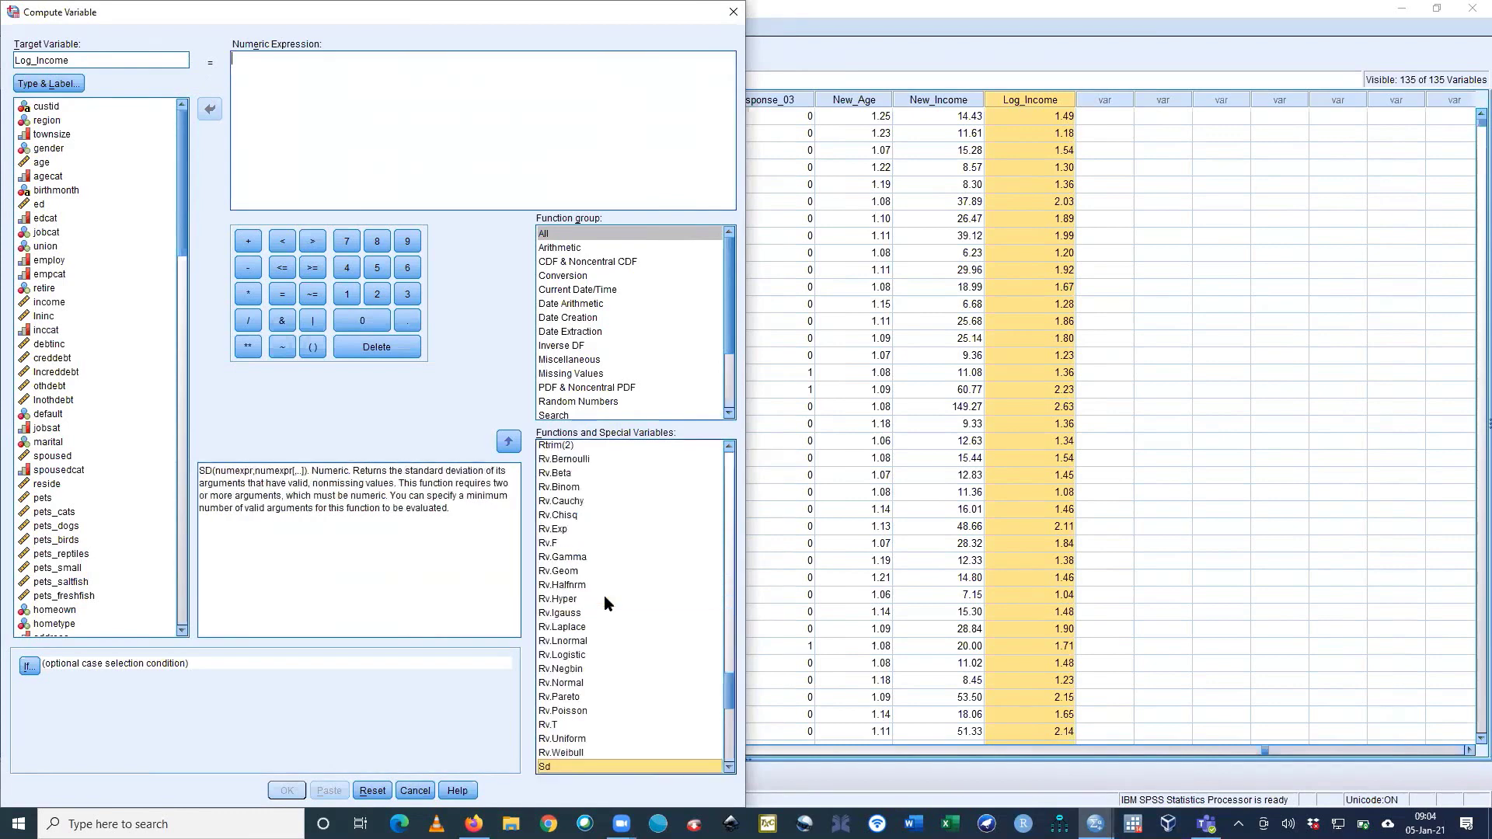
scroll(604, 603, "down", 4)
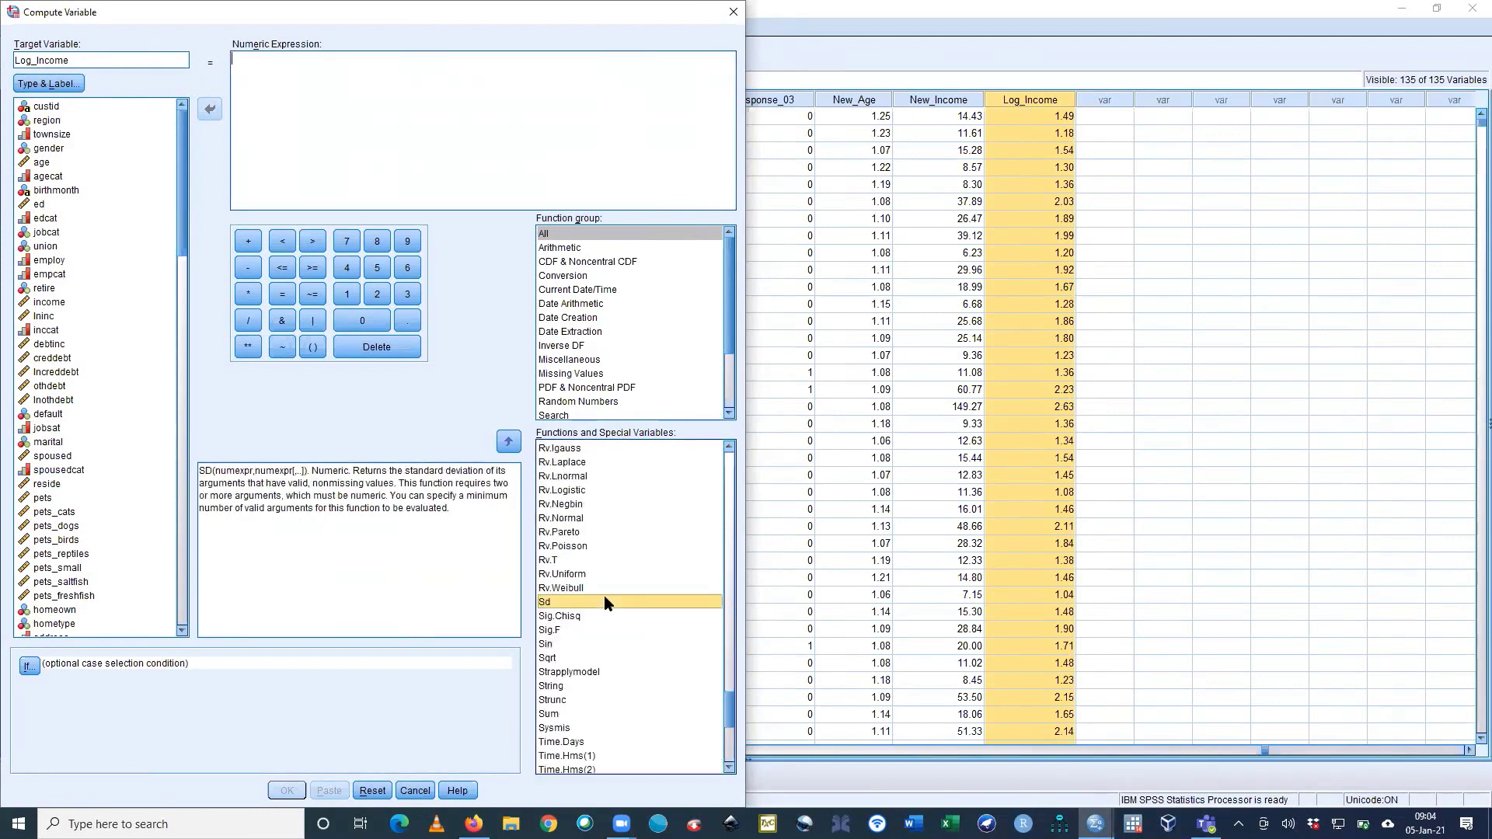
left_click(577, 659)
double_click(577, 659)
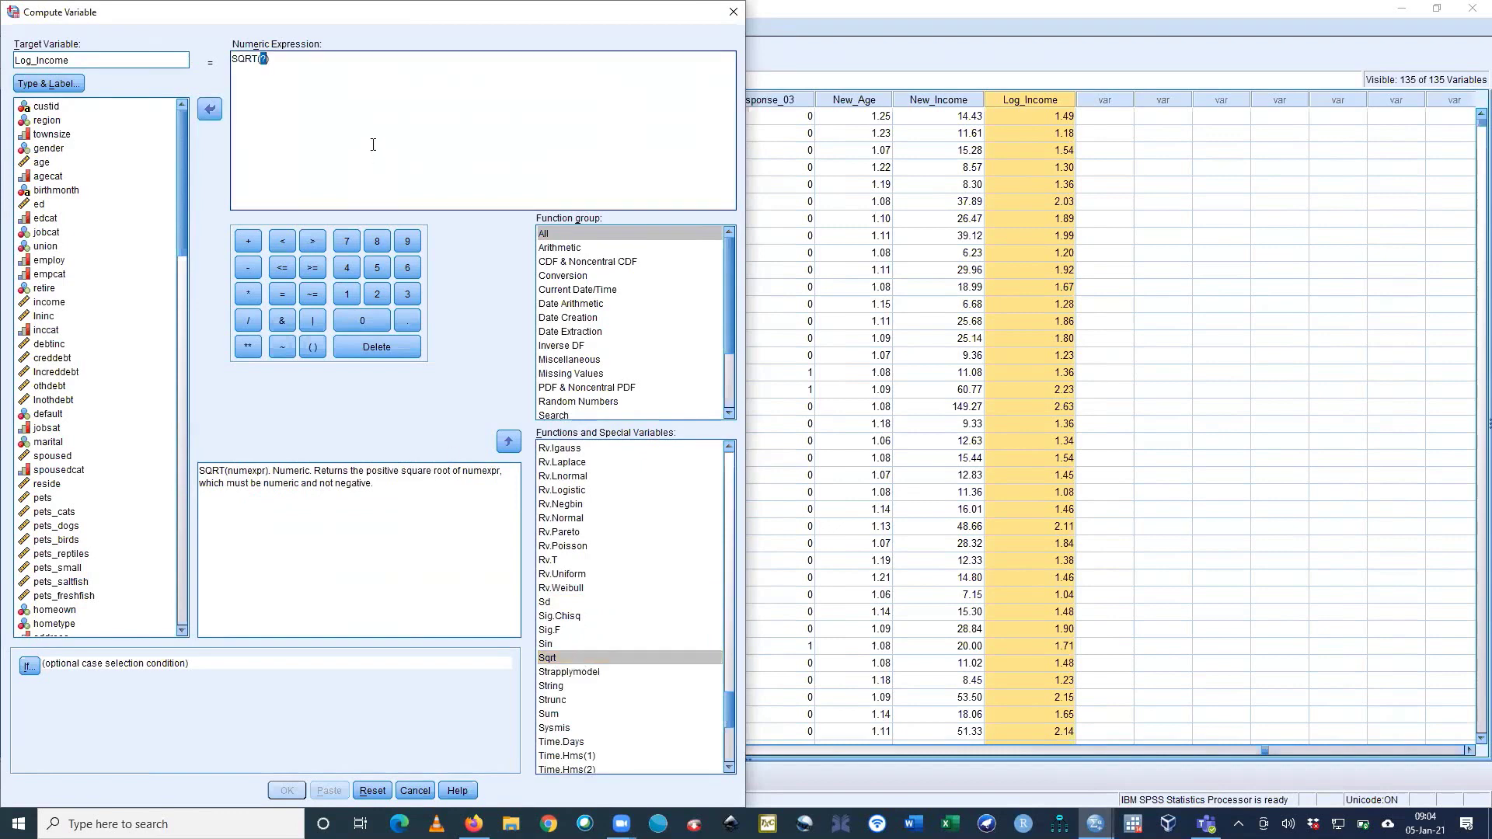
left_click(57, 163)
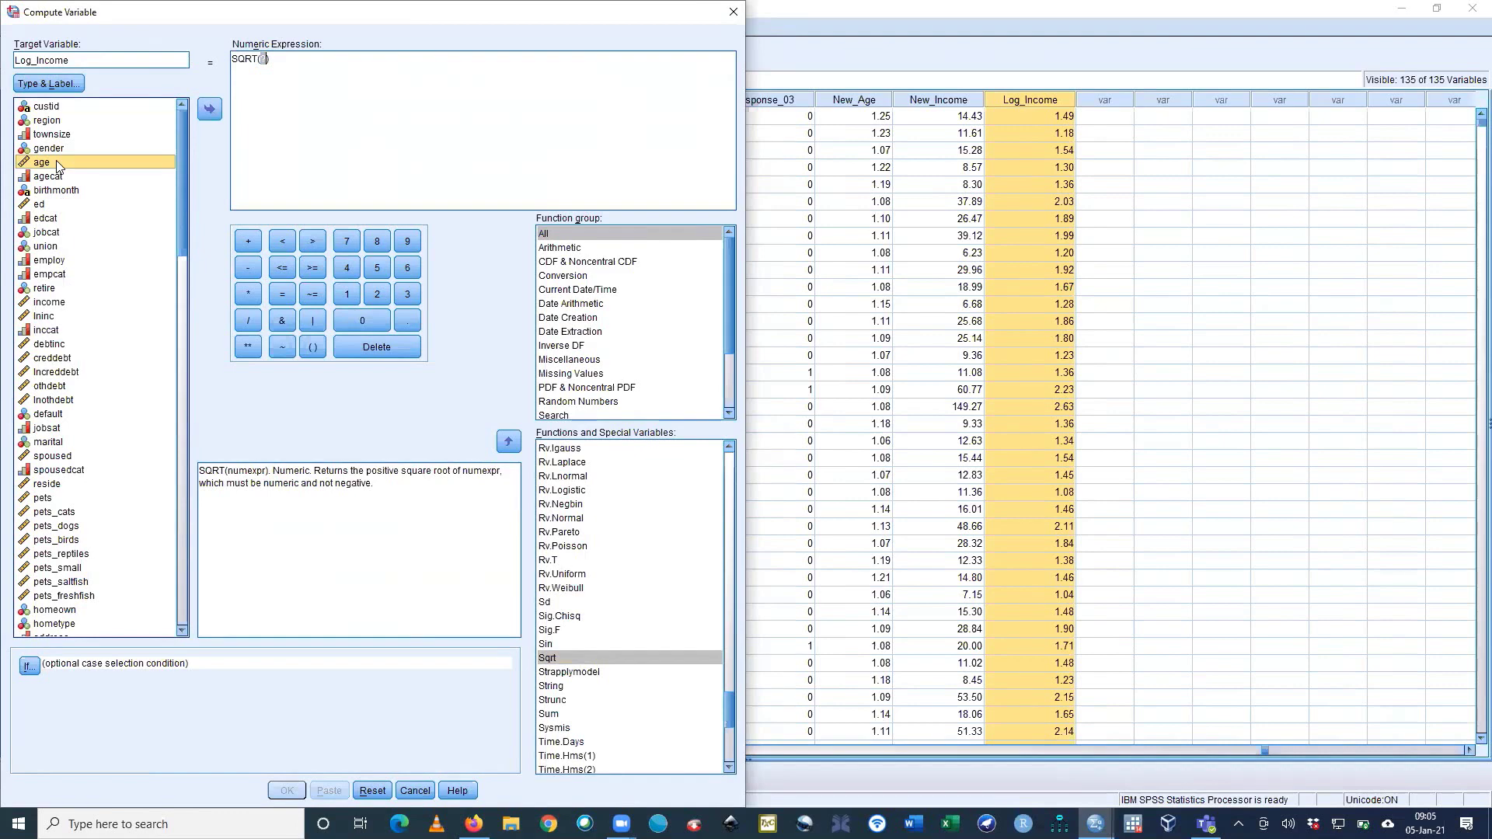
left_click(212, 108)
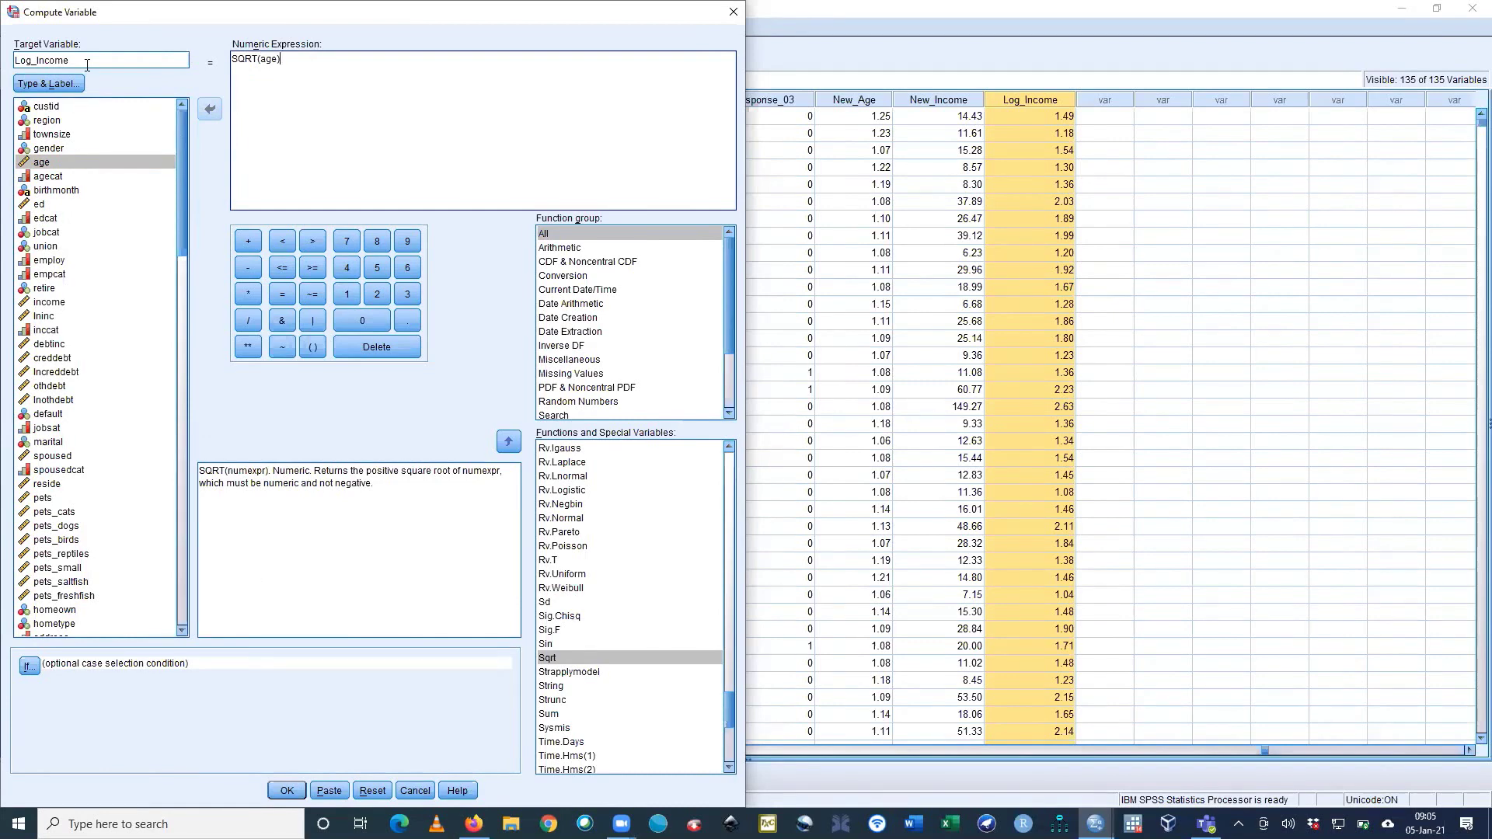
left_click_drag(81, 59, 4, 61)
type("N")
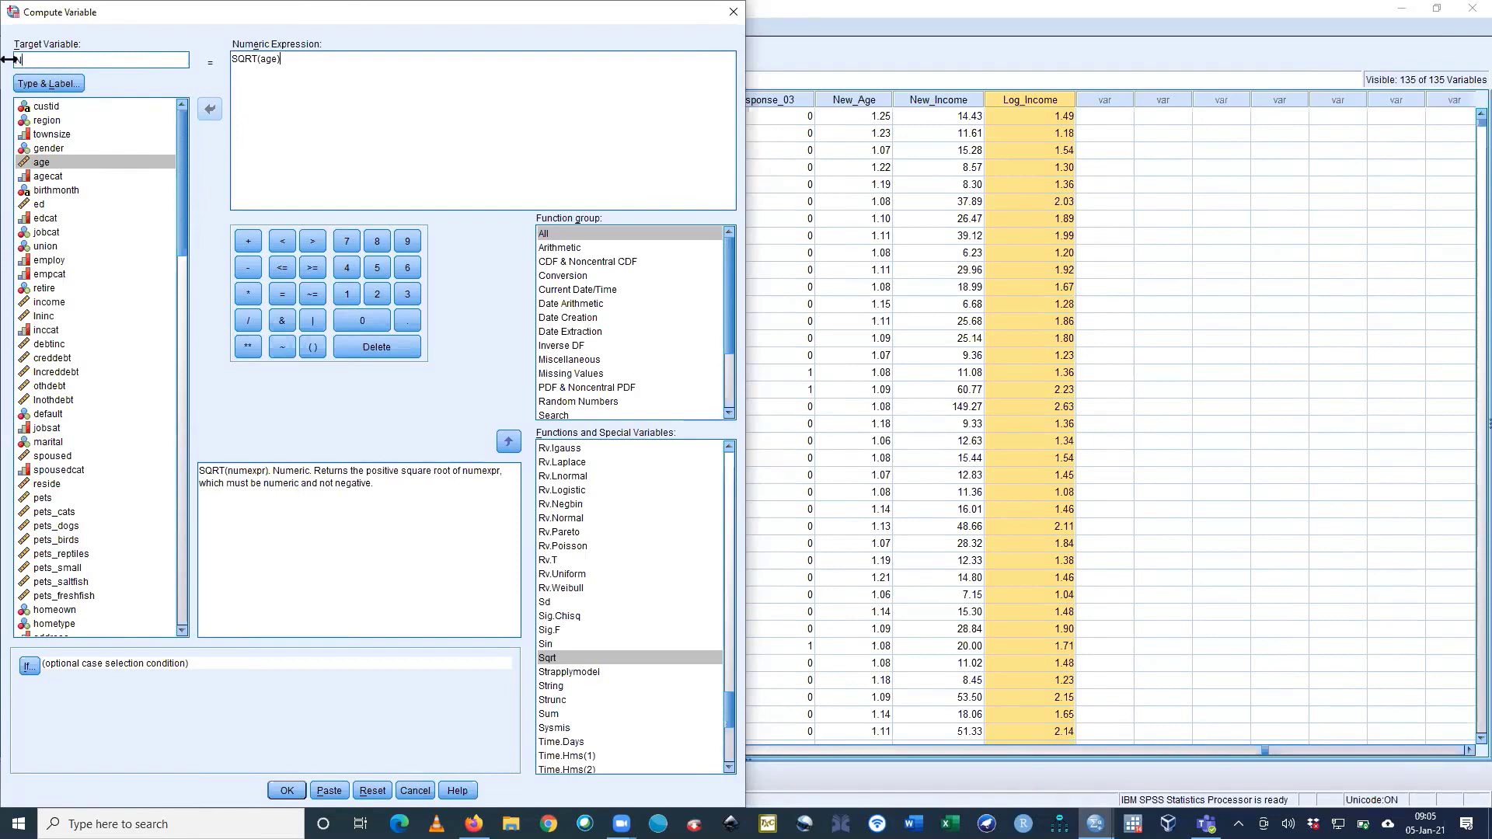
type("_Age")
Run the SQRT(age) computation and return to the Data Editor to view N_Age
left_click(288, 790)
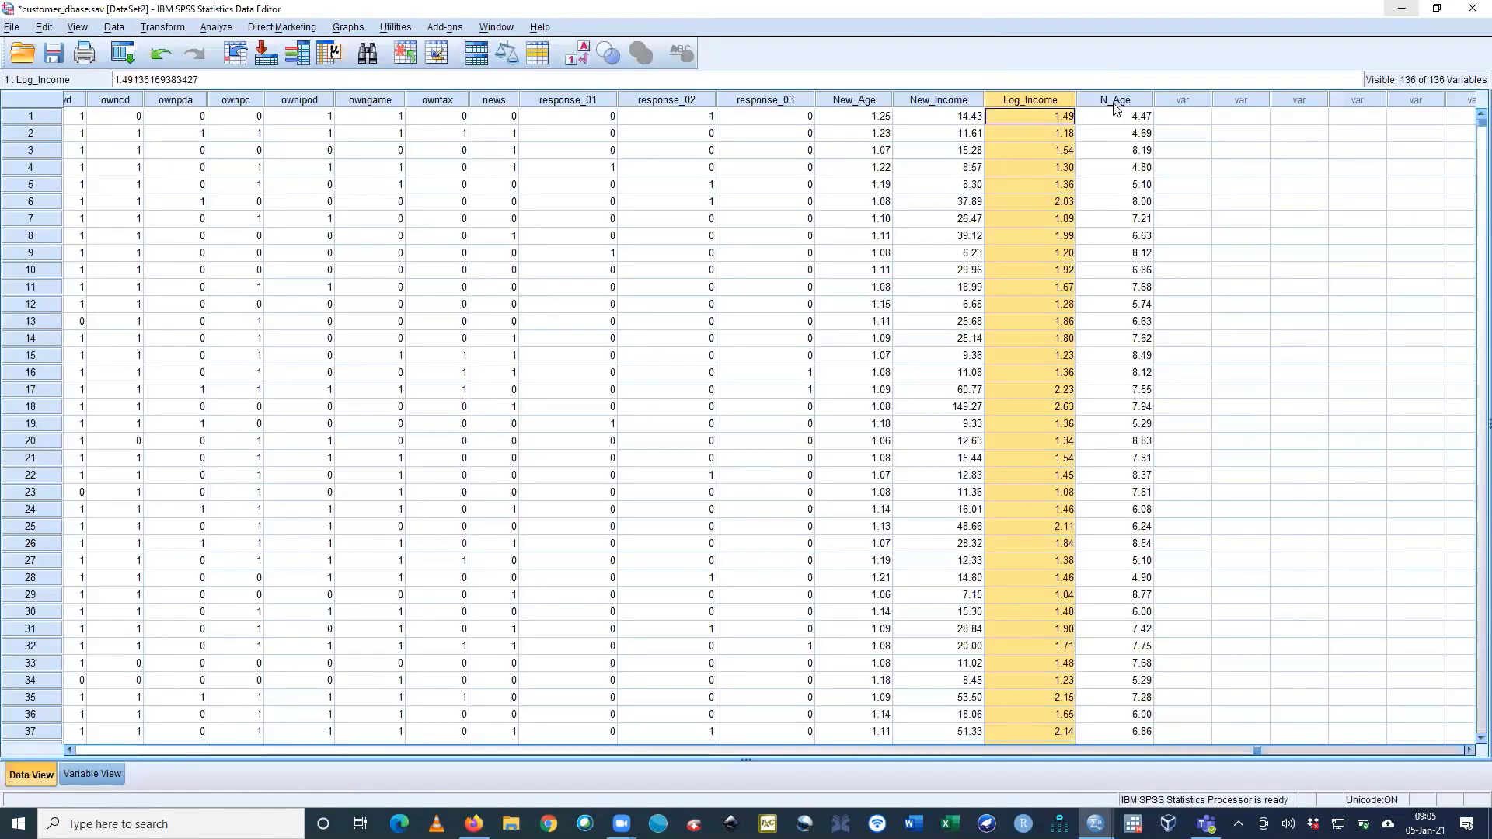
left_click(1114, 101)
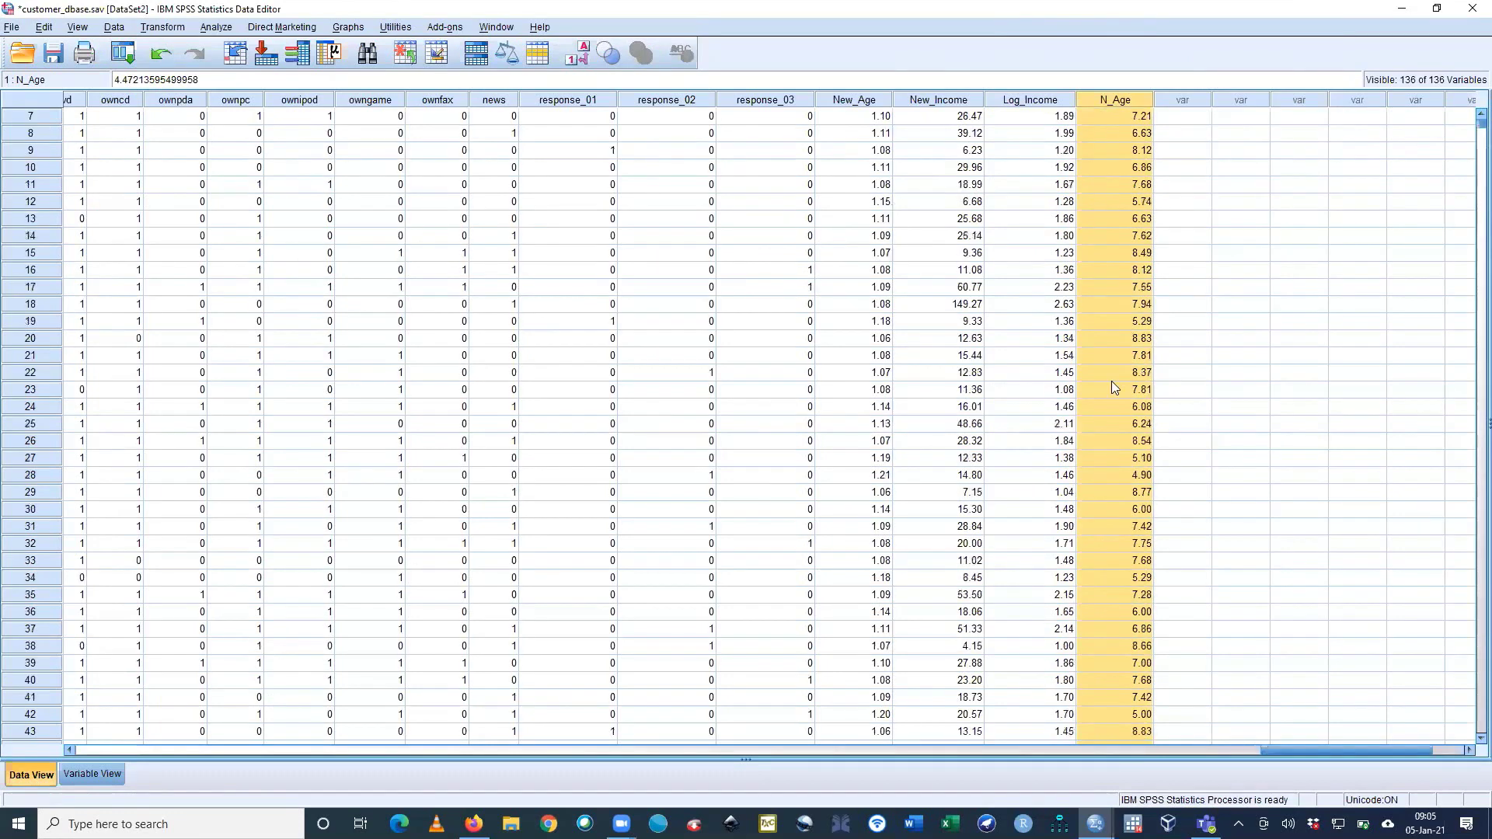
left_click(163, 26)
left_click(168, 48)
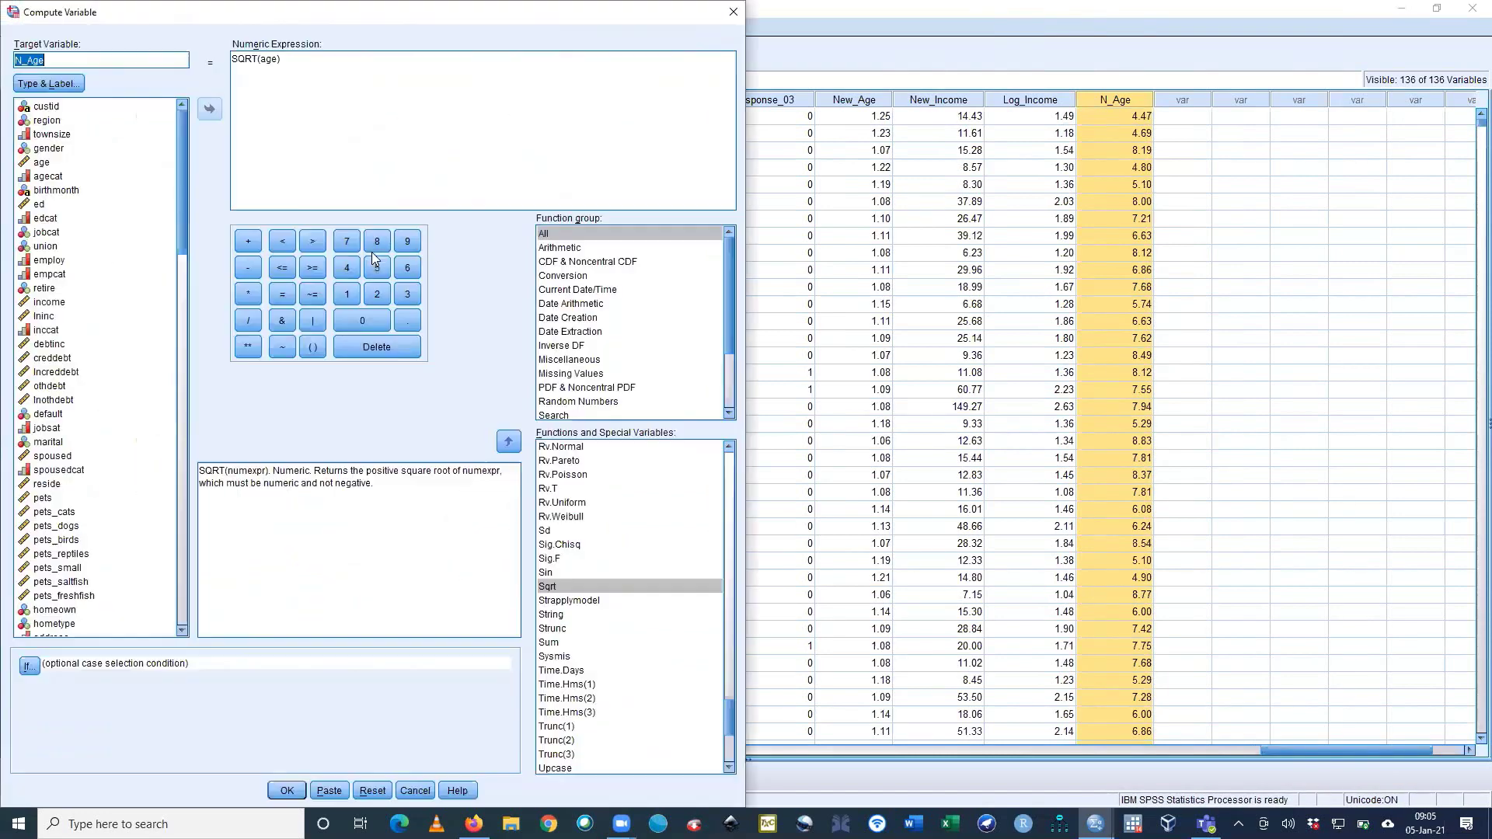
scroll(606, 655, "down", 3)
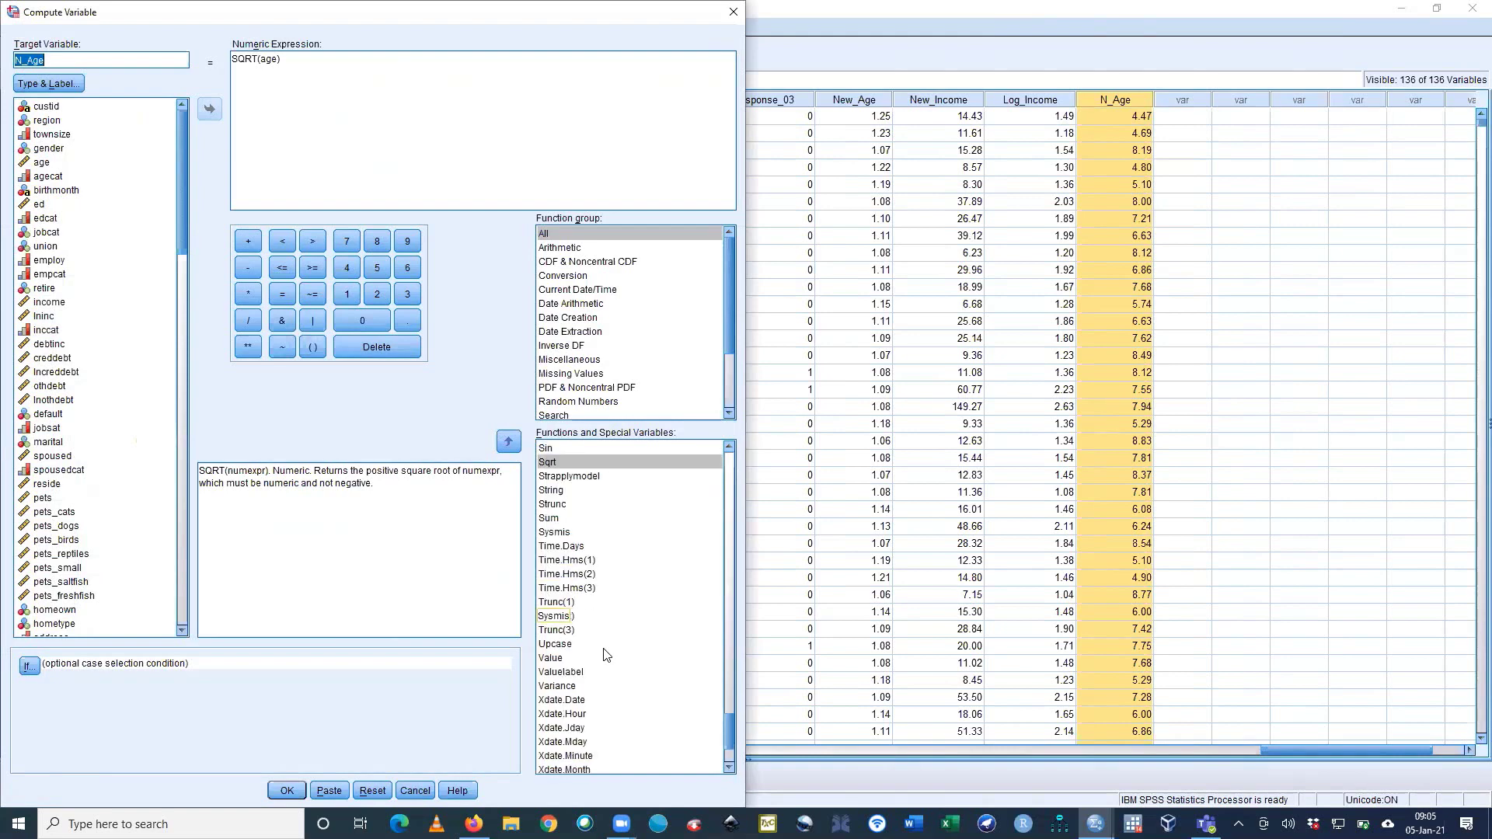
scroll(606, 655, "down", 3)
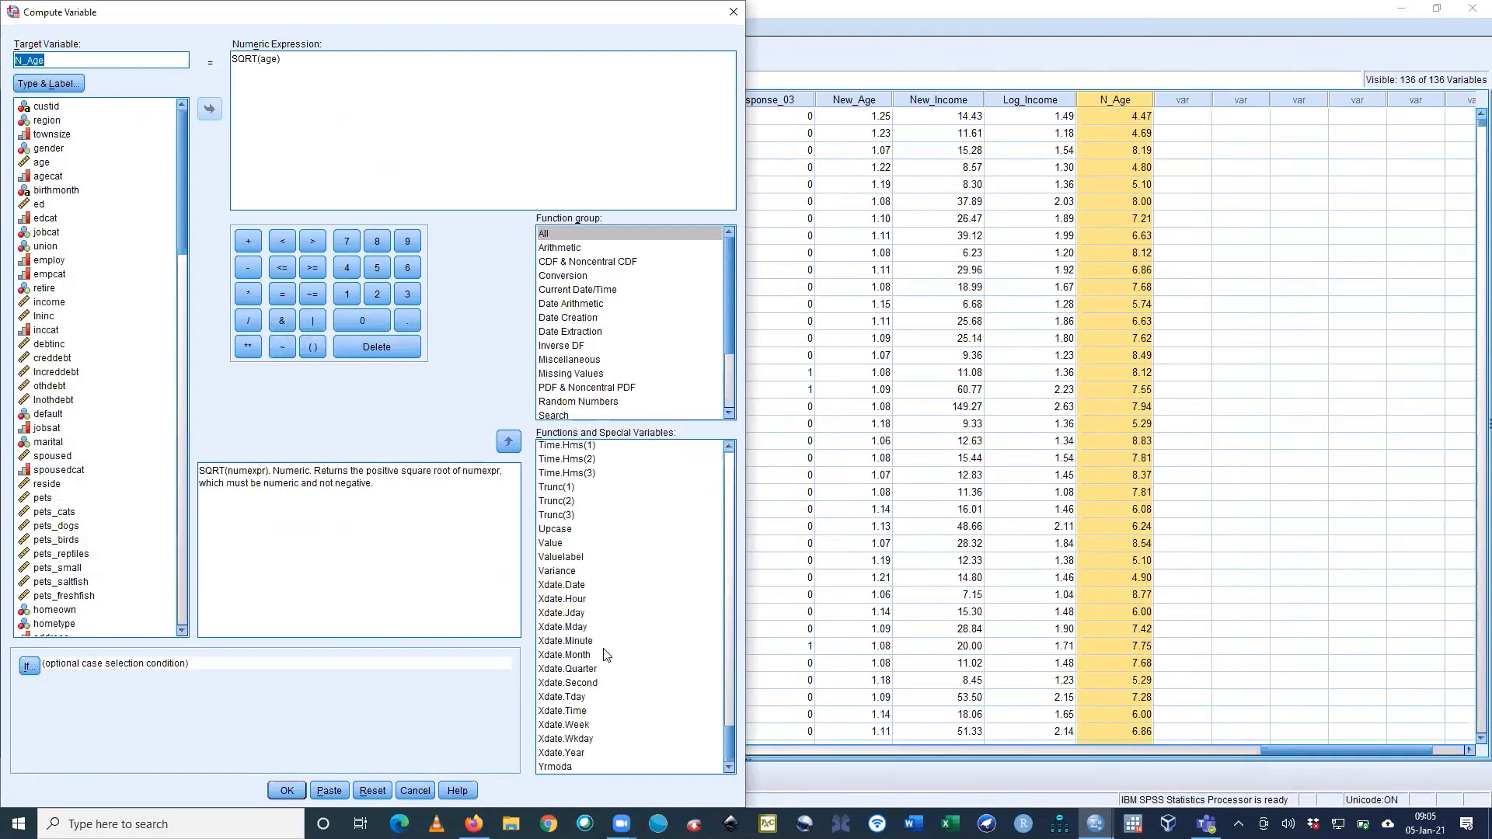
scroll(606, 655, "up", 6)
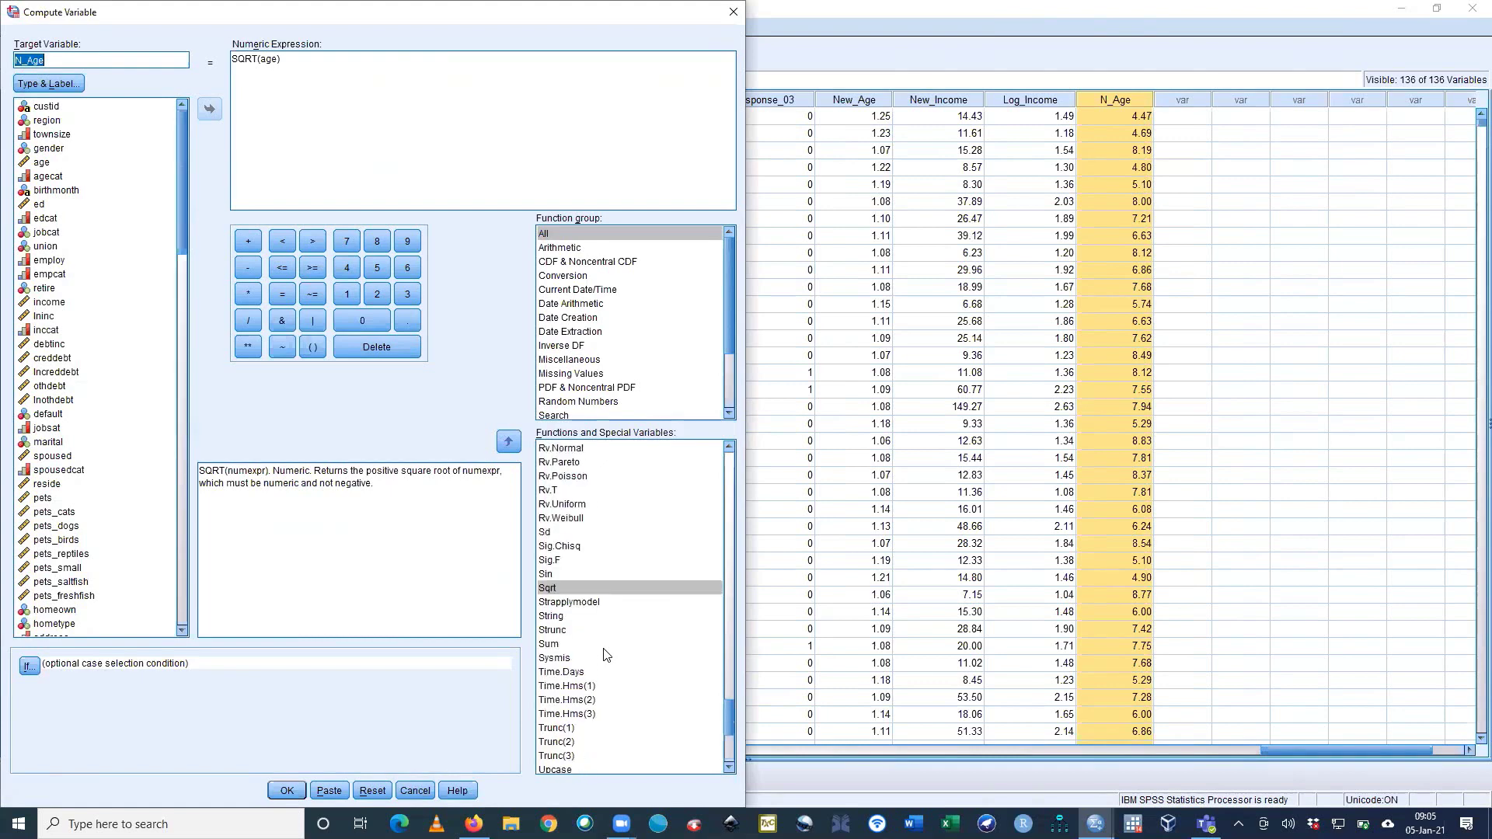
scroll(643, 528, "up", 3)
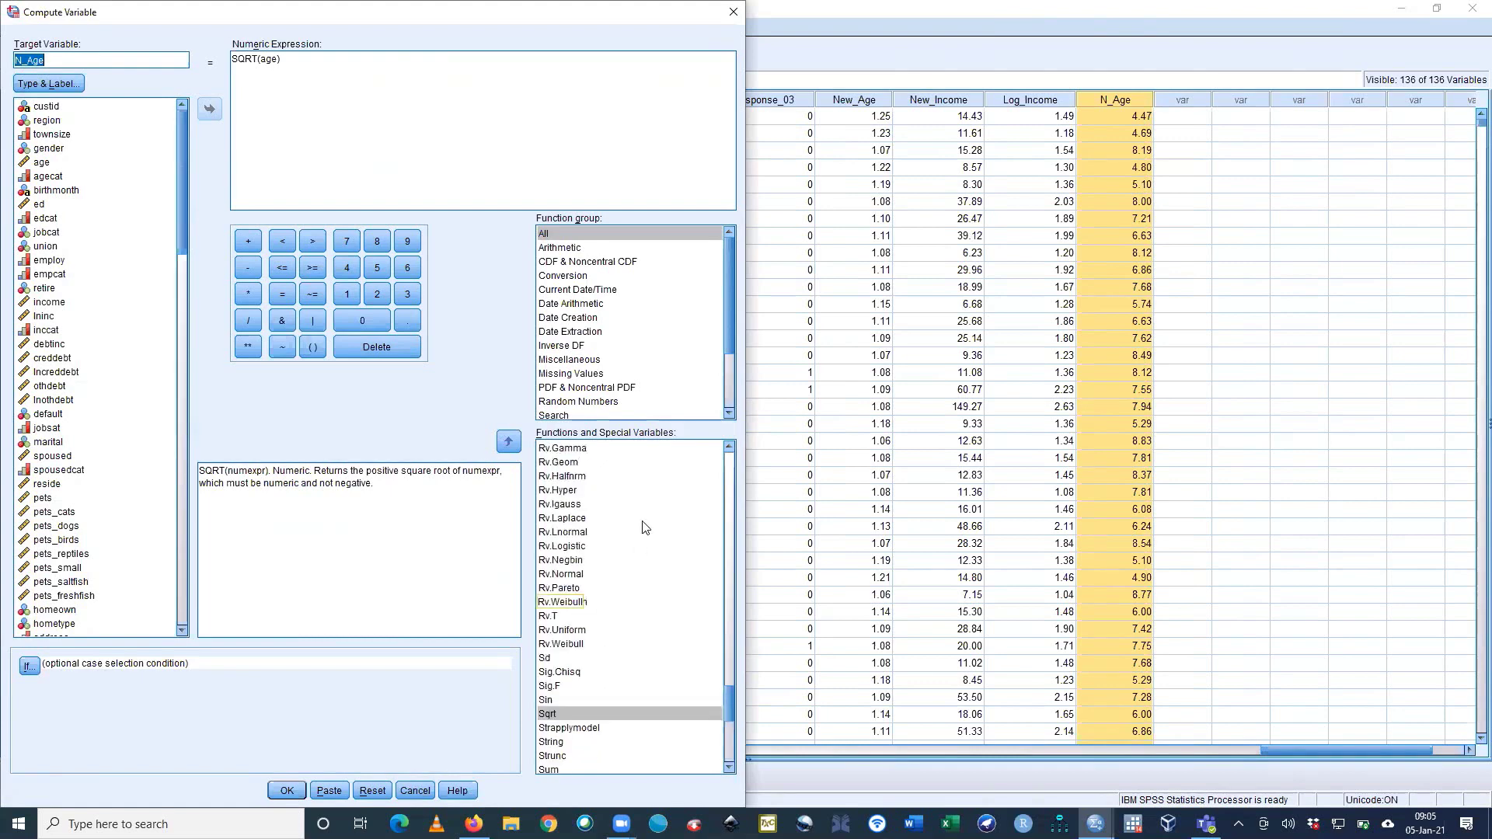
scroll(634, 548, "up", 4)
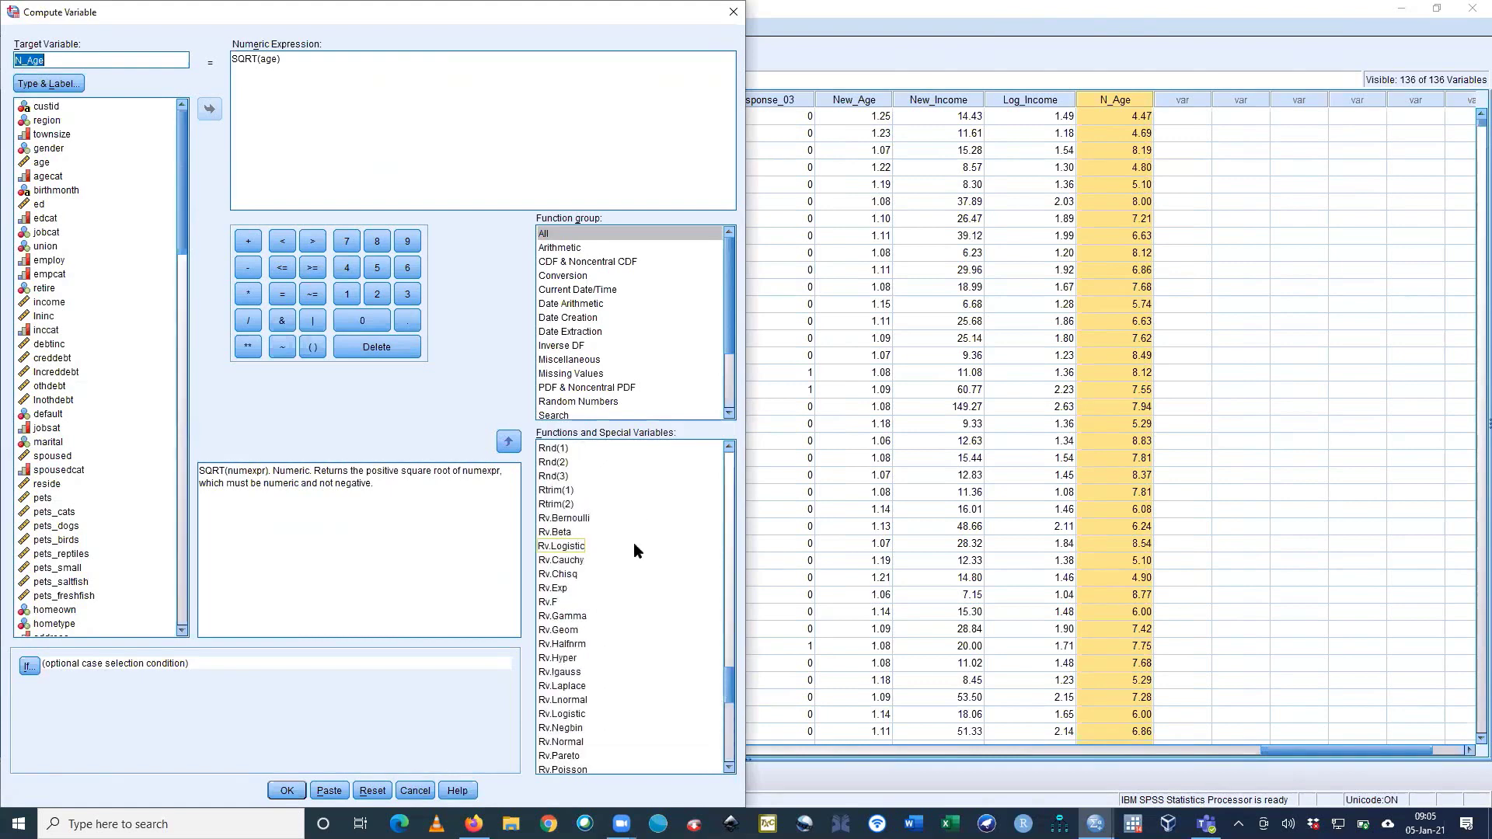
scroll(635, 550, "up", 3)
scroll(634, 550, "up", 4)
scroll(634, 551, "up", 20)
scroll(635, 550, "up", 8)
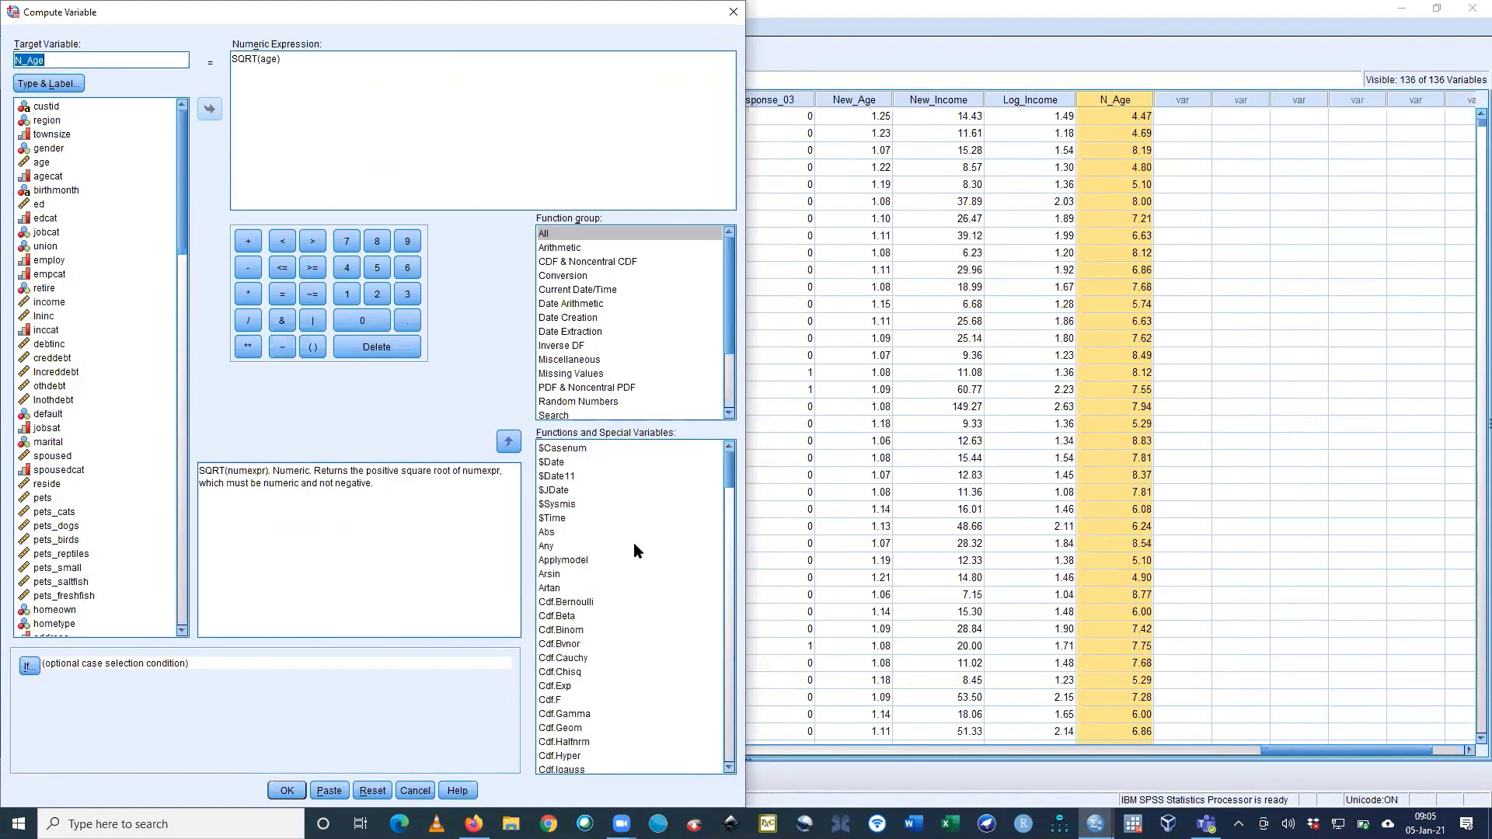
left_click(733, 12)
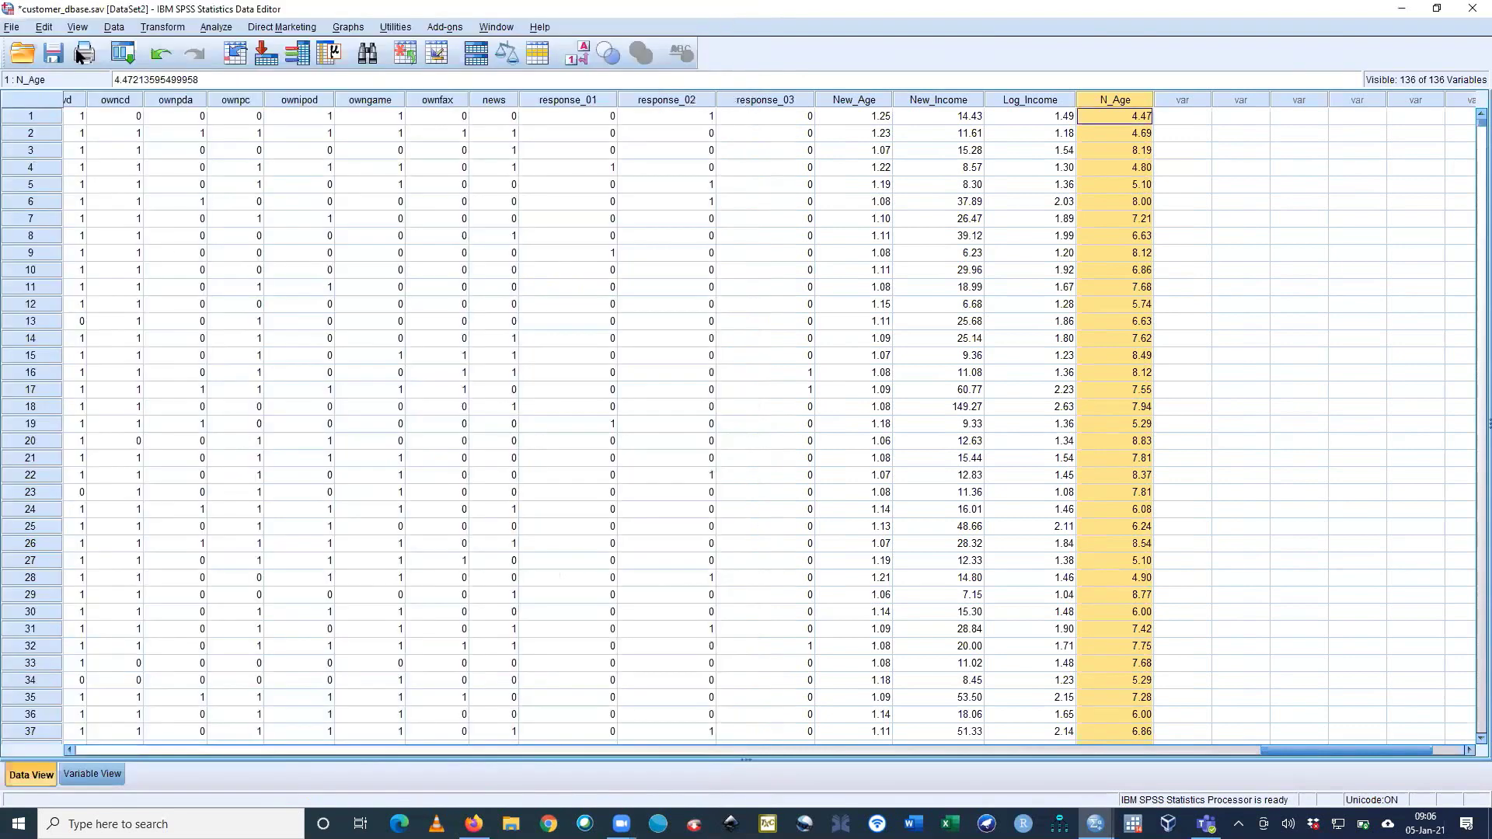
left_click(163, 28)
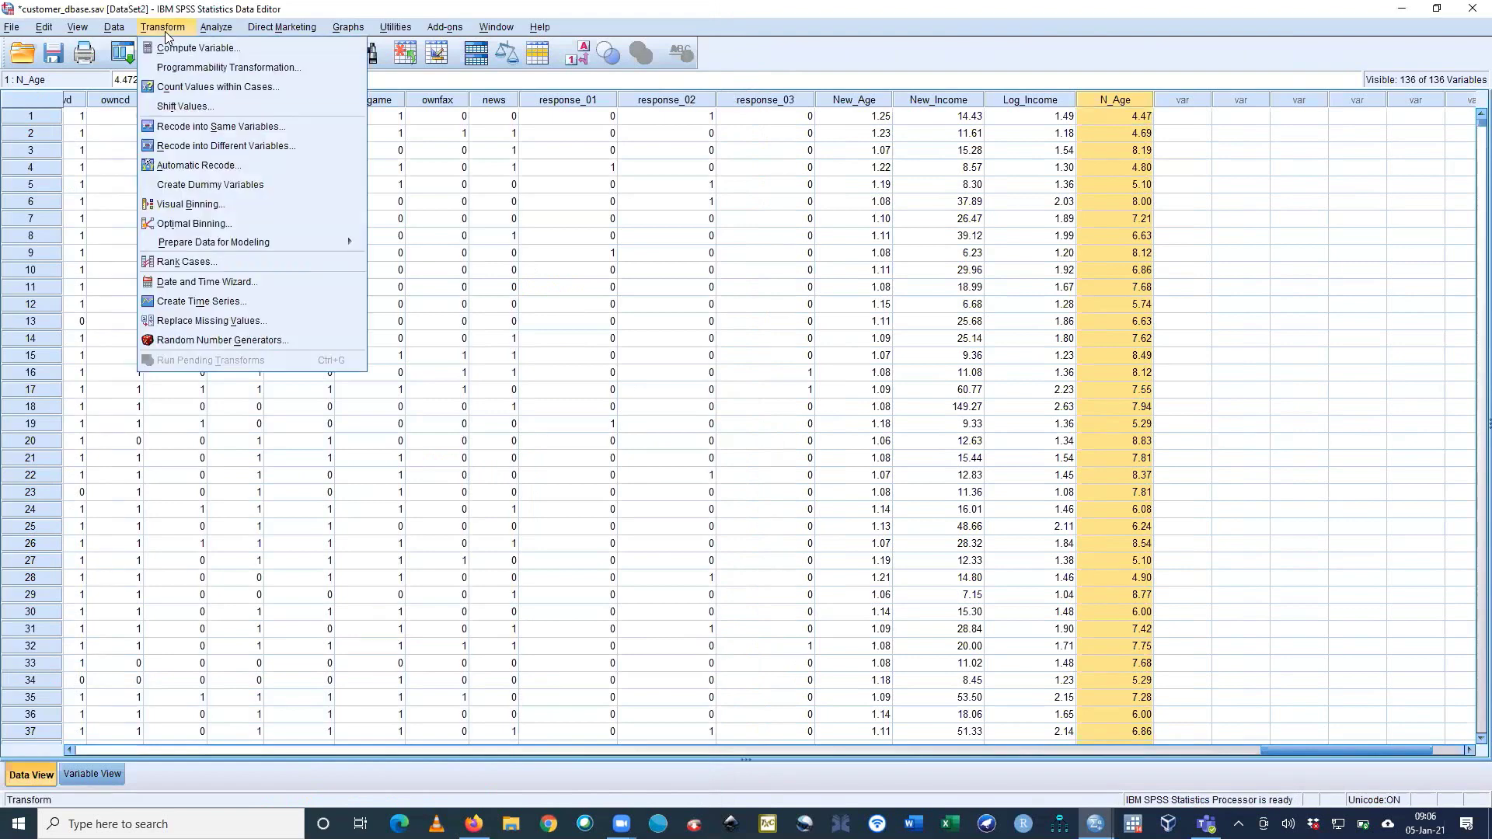